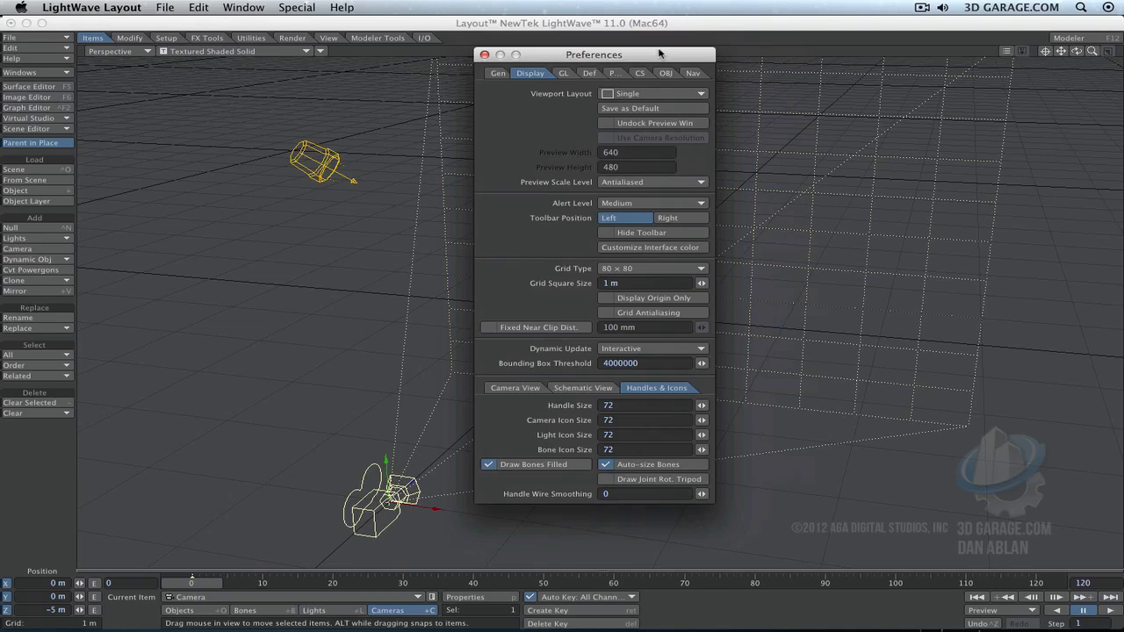
# Step: Show the general options in Preferences and check the list of editing and option commands
pyautogui.click(497, 73)
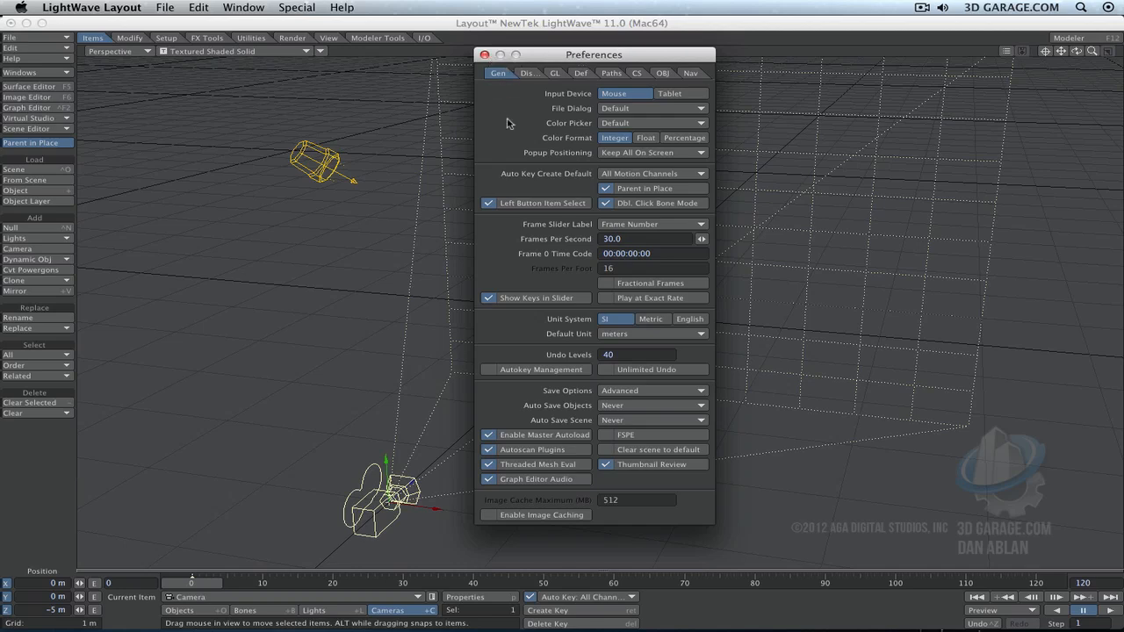
pyautogui.click(35, 86)
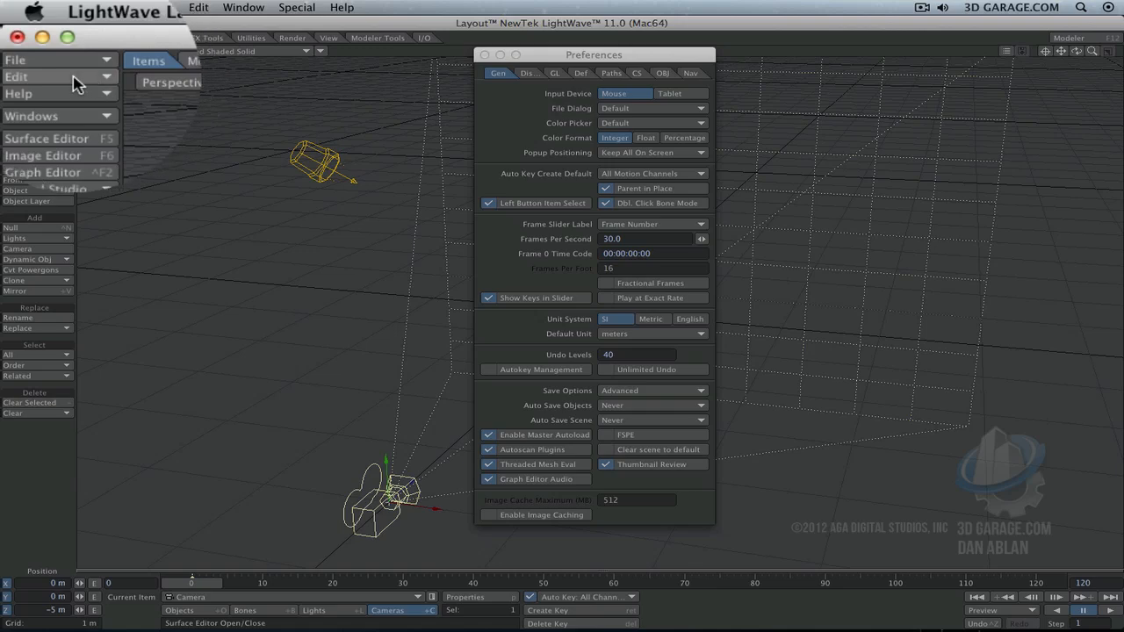
pyautogui.click(62, 48)
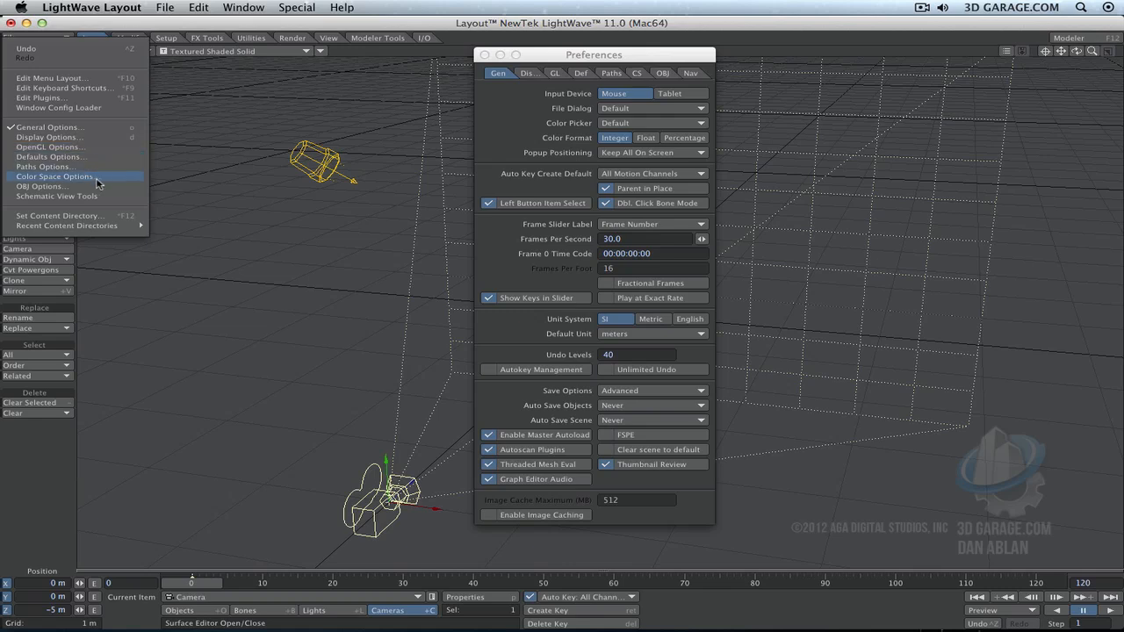
pyautogui.click(166, 7)
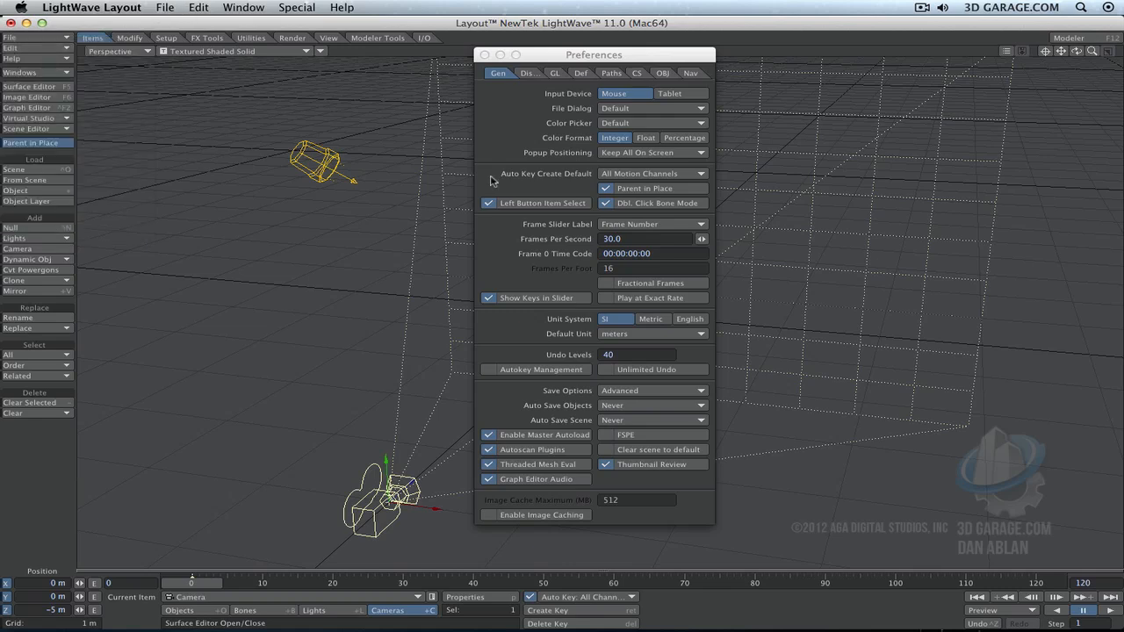
# Step: Set the file dialog to VBFileRequester, start loading a scene, and cancel the save and load options
pyautogui.click(656, 111)
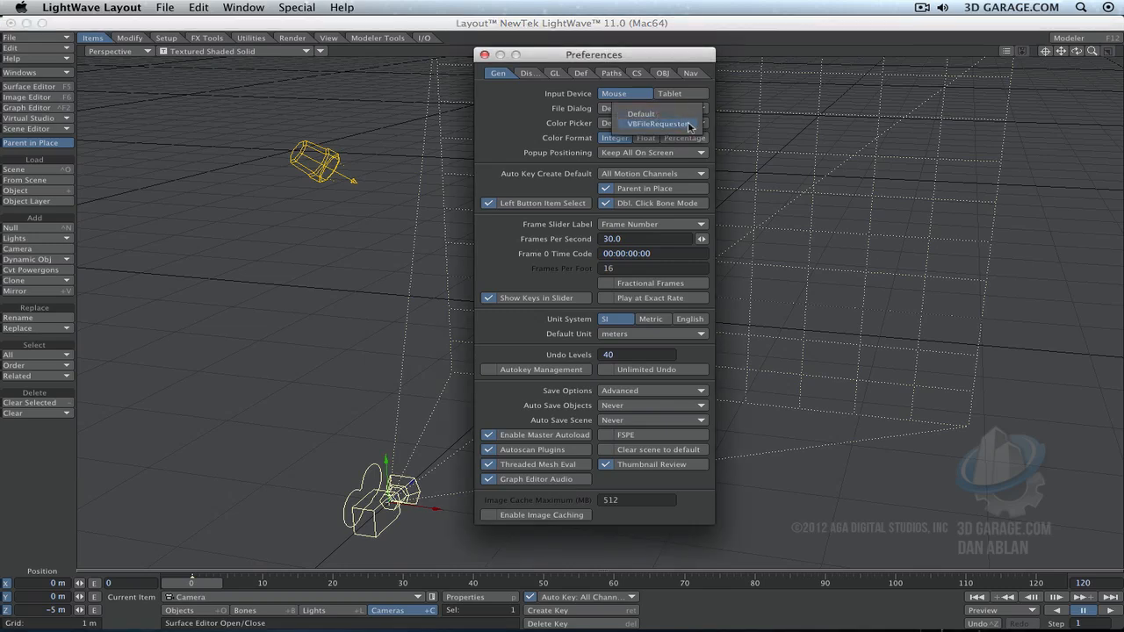
pyautogui.click(695, 127)
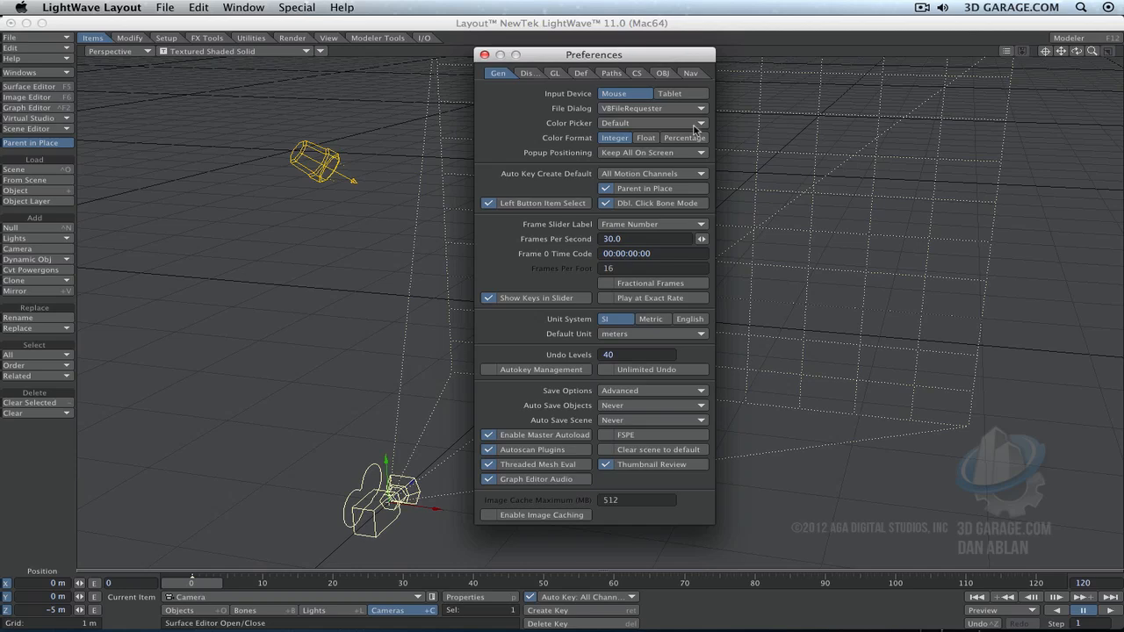
pyautogui.click(56, 40)
pyautogui.moveTo(118, 42)
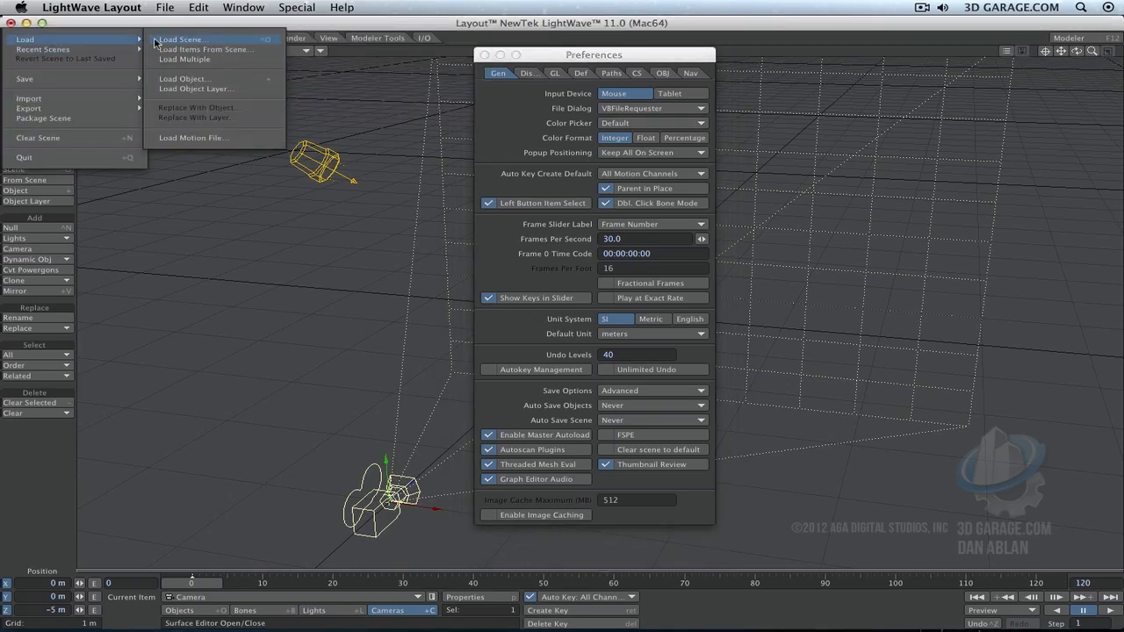
pyautogui.click(155, 42)
pyautogui.moveTo(484, 97); pyautogui.dragTo(268, 74)
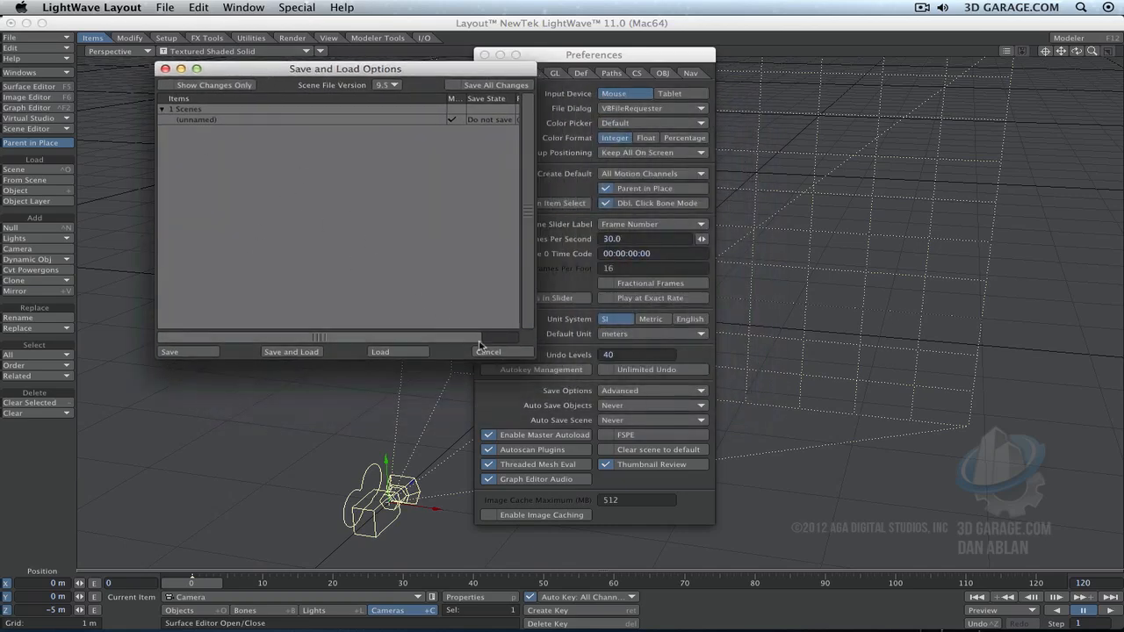
pyautogui.click(495, 354)
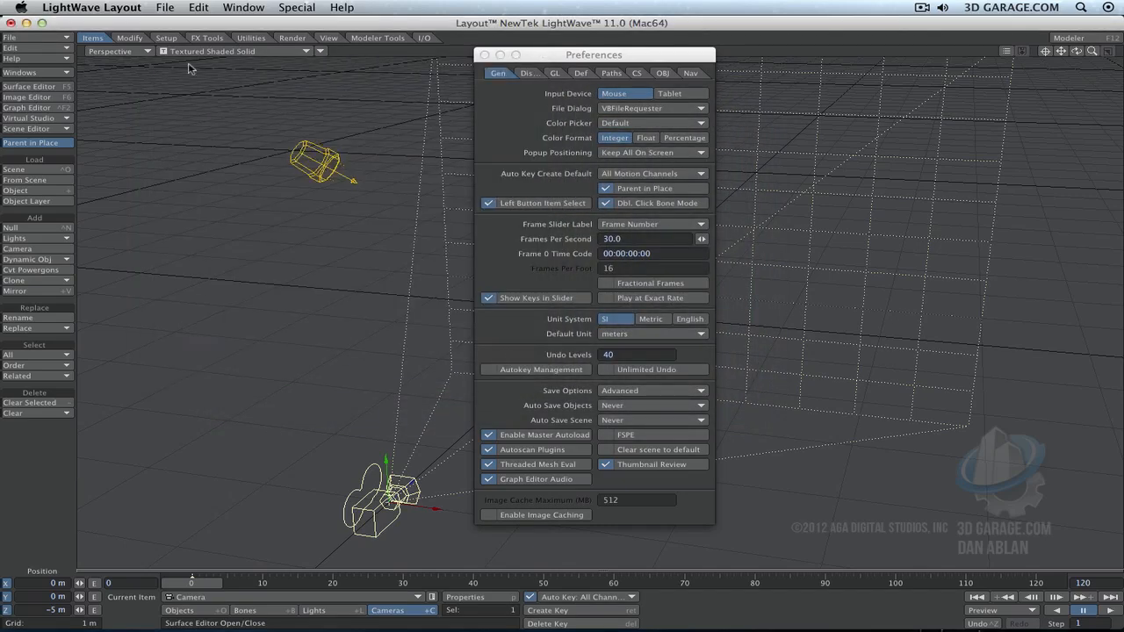
# Step: Open the Save Scene As requester to examine its layout, and close it without saving
pyautogui.click(48, 40)
pyautogui.moveTo(96, 79)
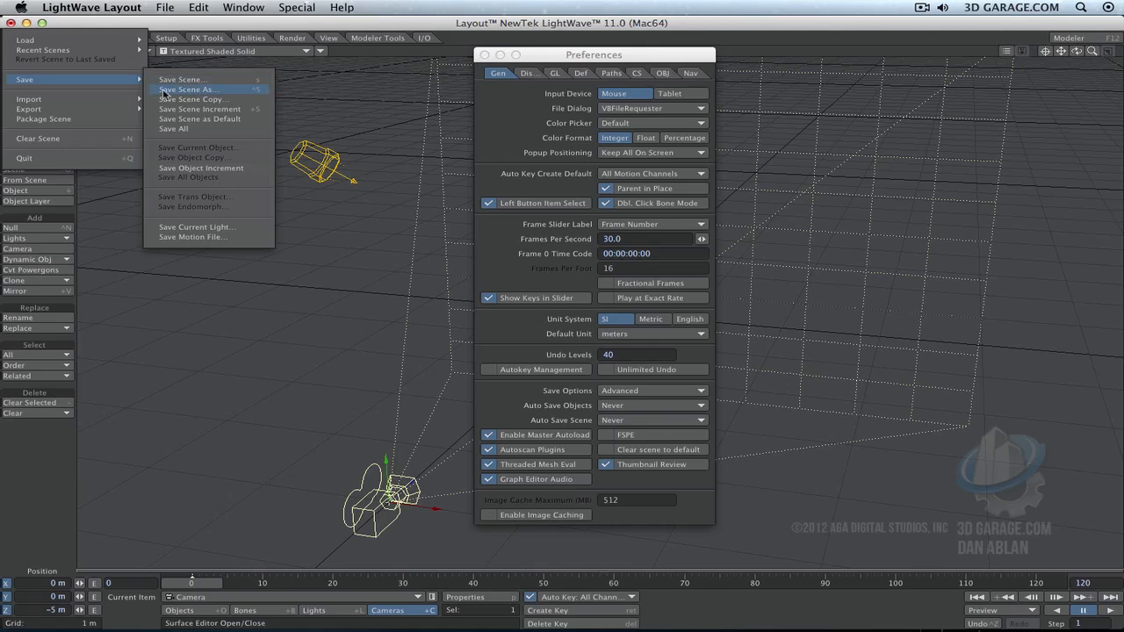
pyautogui.click(184, 89)
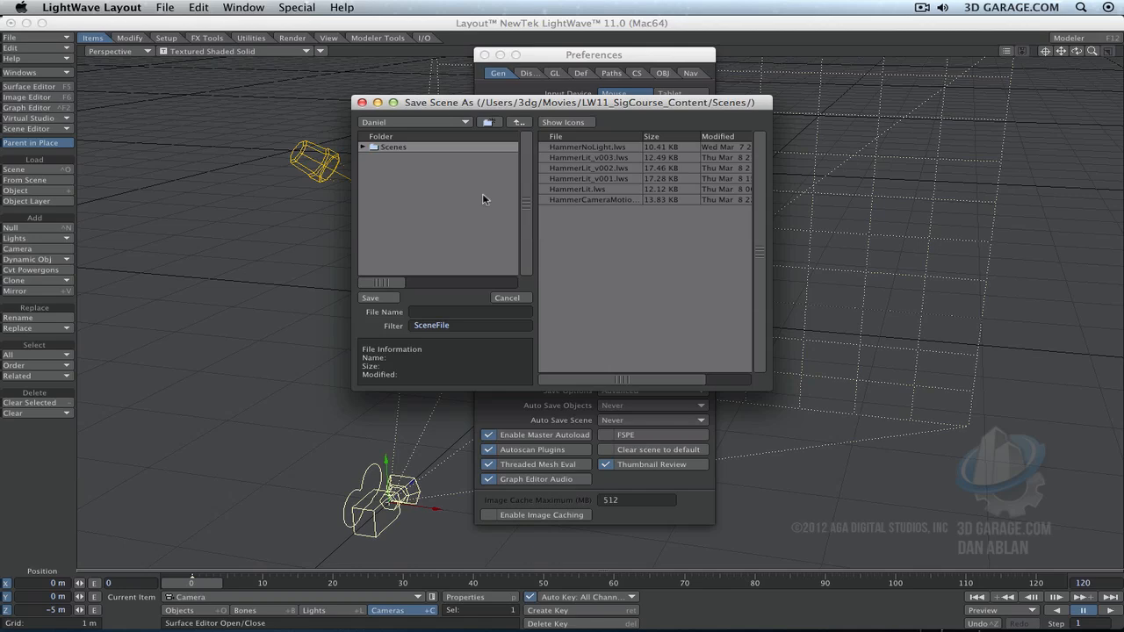
pyautogui.click(361, 103)
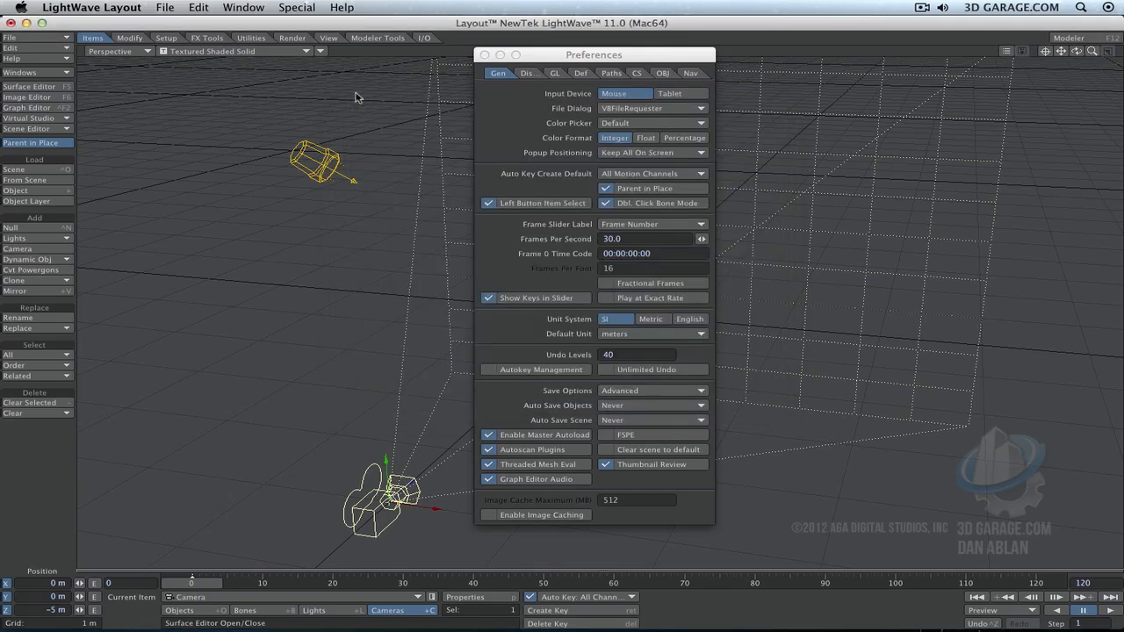
# Step: Return the File Dialog preference to Default
pyautogui.click(631, 118)
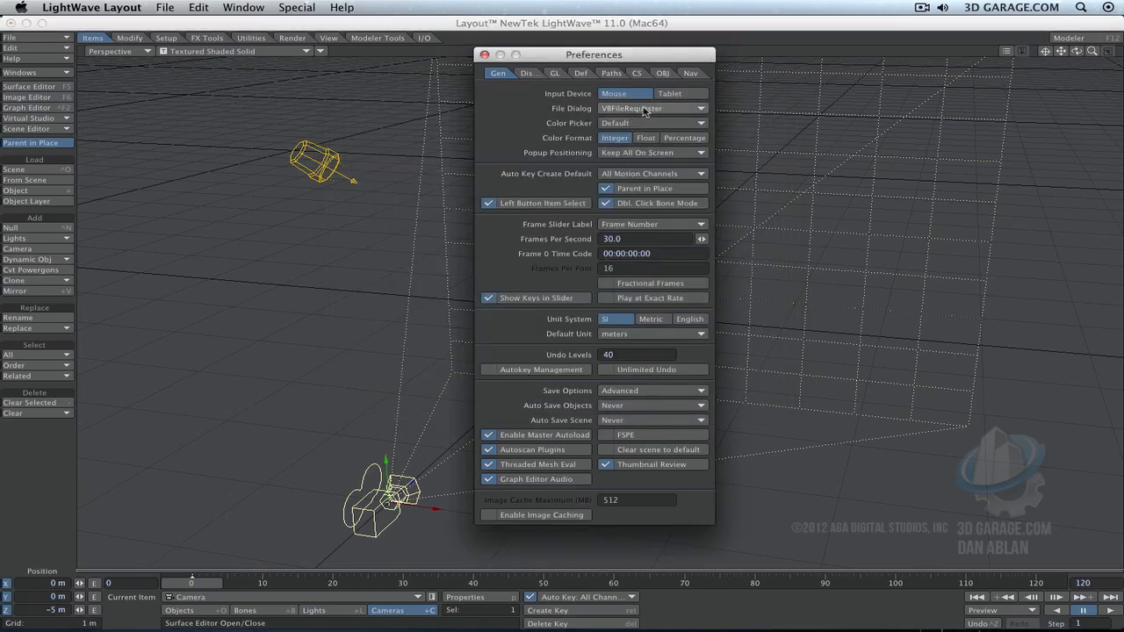
pyautogui.click(646, 109)
pyautogui.click(626, 93)
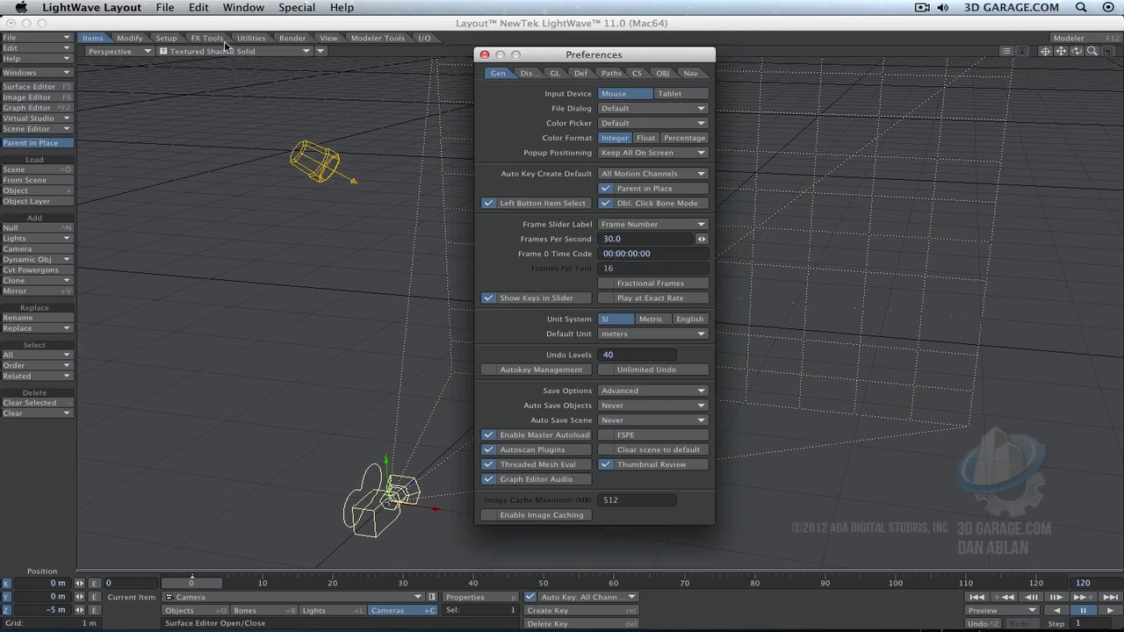
# Step: Open the system's standard scene-saving dialog for comparison and cancel it without saving
pyautogui.click(69, 39)
pyautogui.moveTo(58, 80)
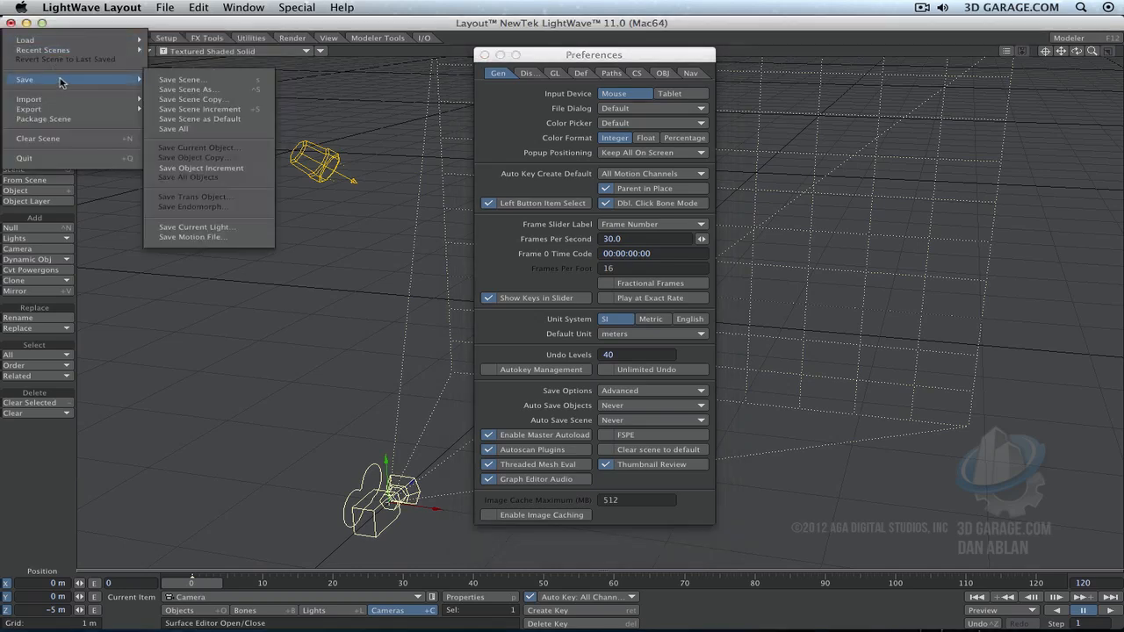
pyautogui.click(151, 84)
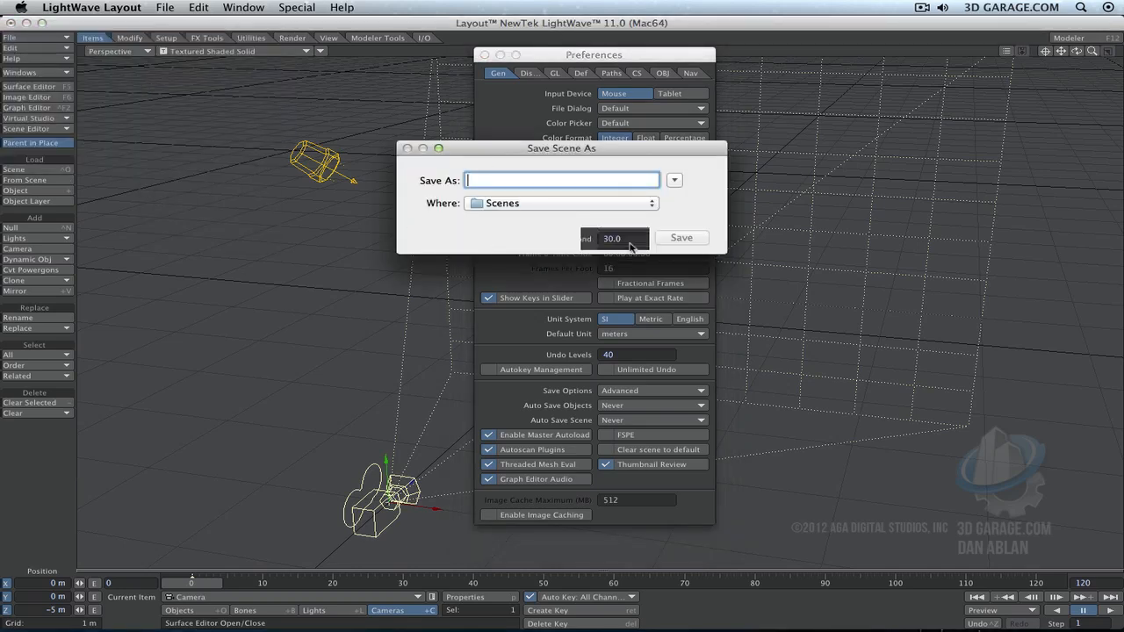
pyautogui.press('Escape')
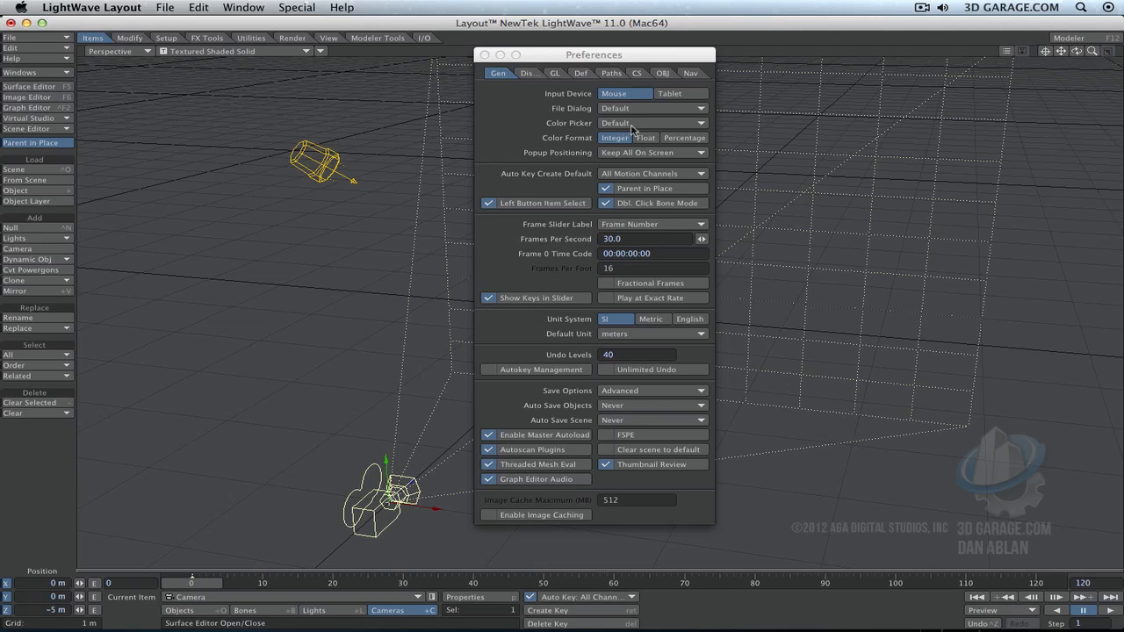
# Step: Set the color picker preference to LW_ColrPikr and check the Surface Editor for a color to edit, closing it again
pyautogui.click(662, 126)
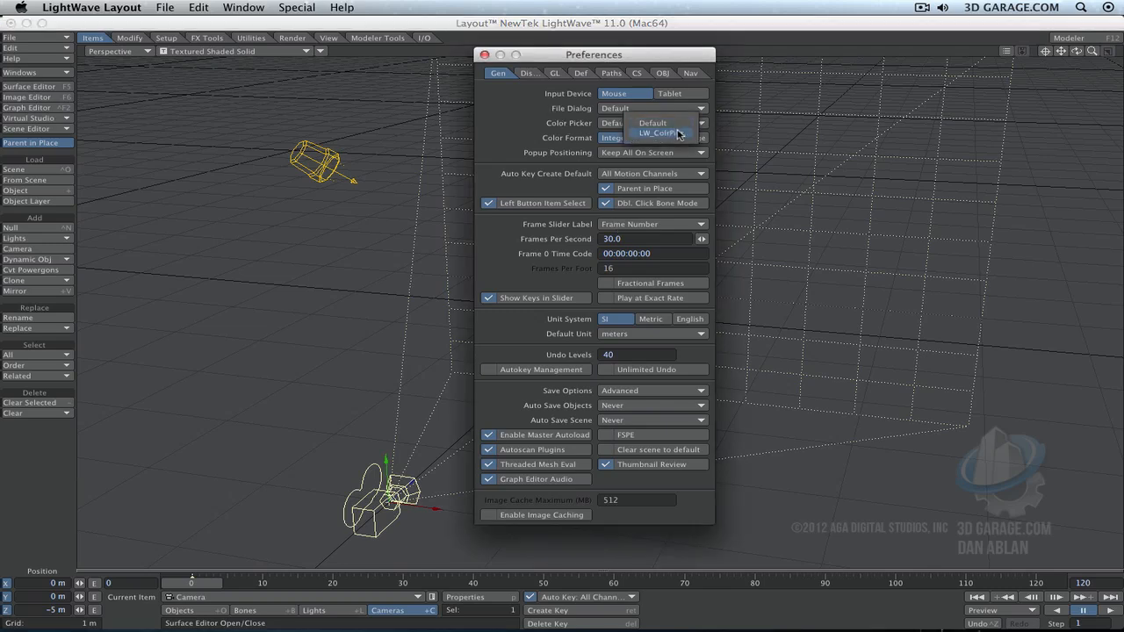
pyautogui.click(683, 134)
pyautogui.click(52, 86)
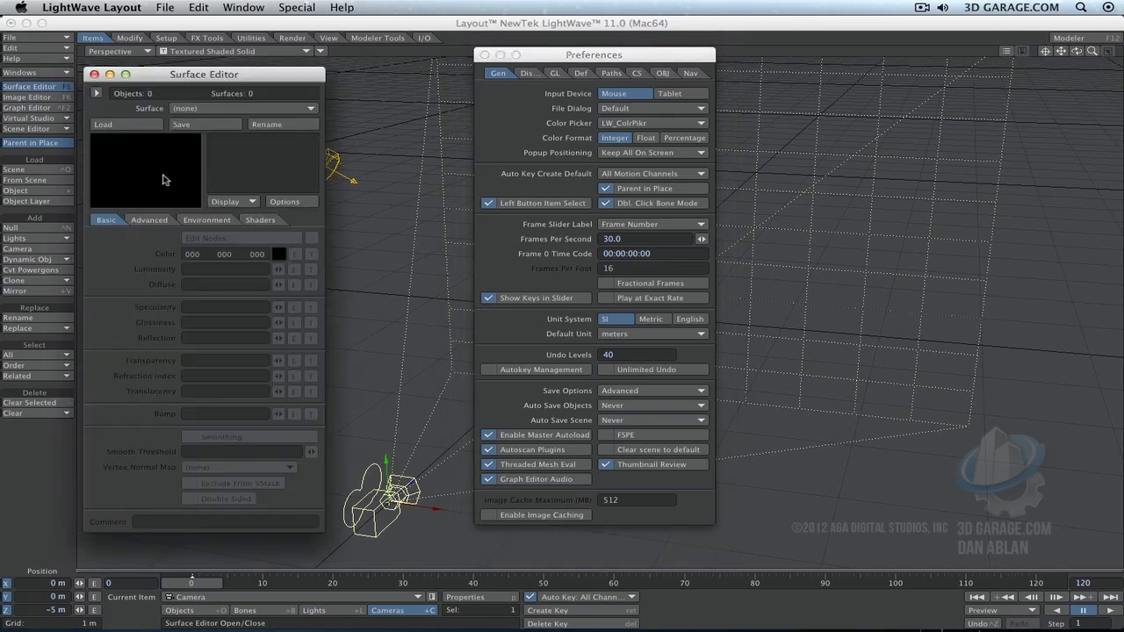
pyautogui.click(94, 74)
# Step: Display the backdrop effects settings and open the Backdrop Color for editing in the color picker
pyautogui.click(43, 73)
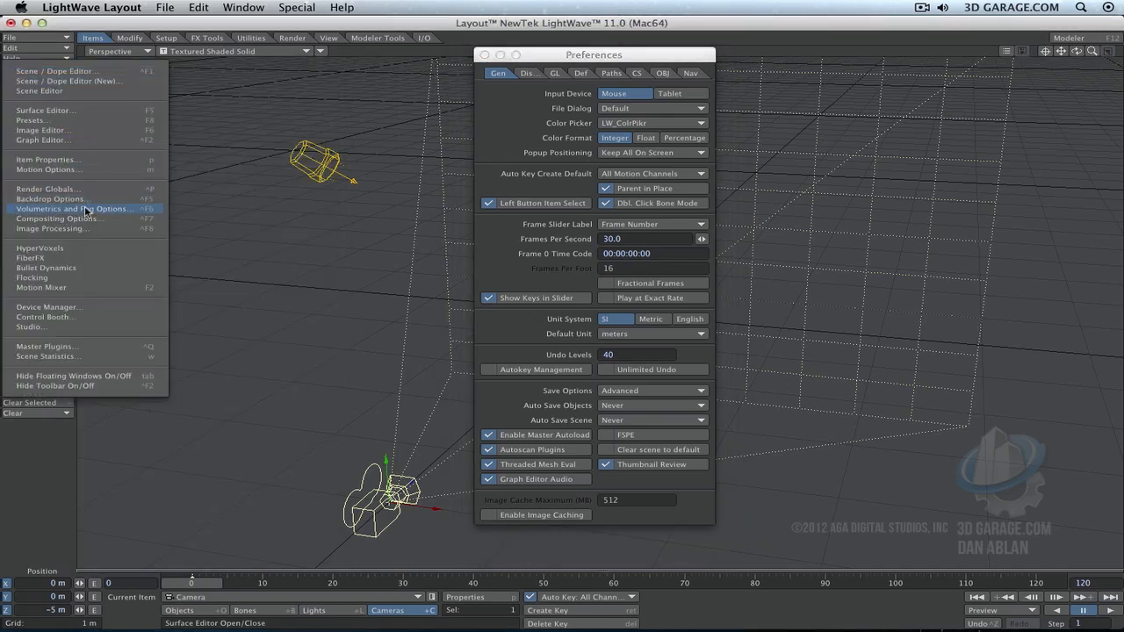
pyautogui.click(52, 207)
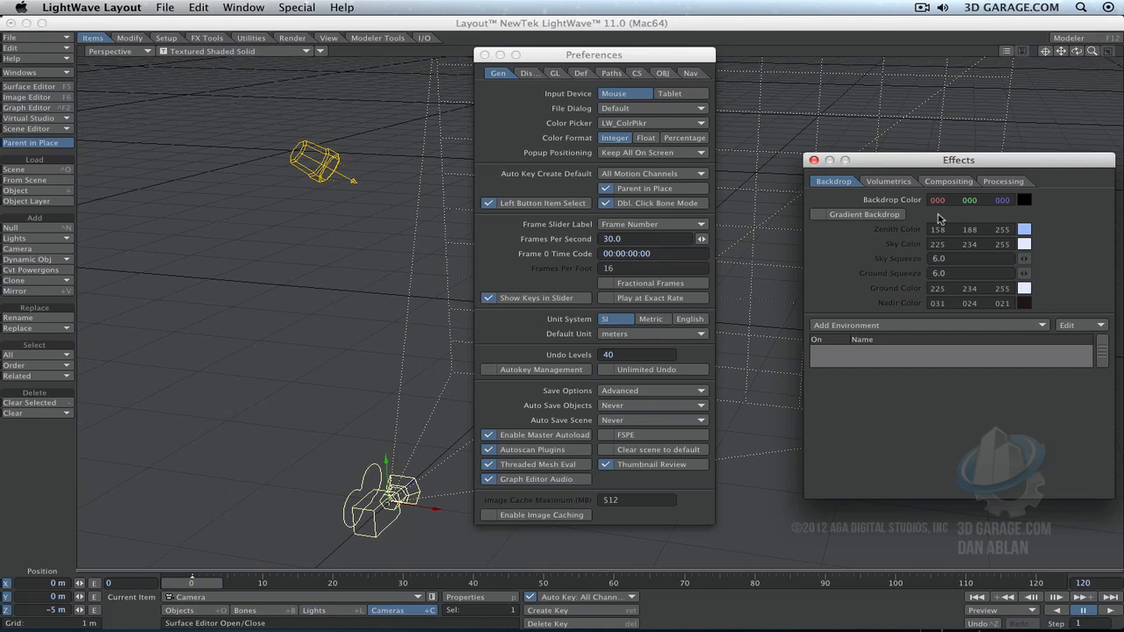
pyautogui.click(1024, 229)
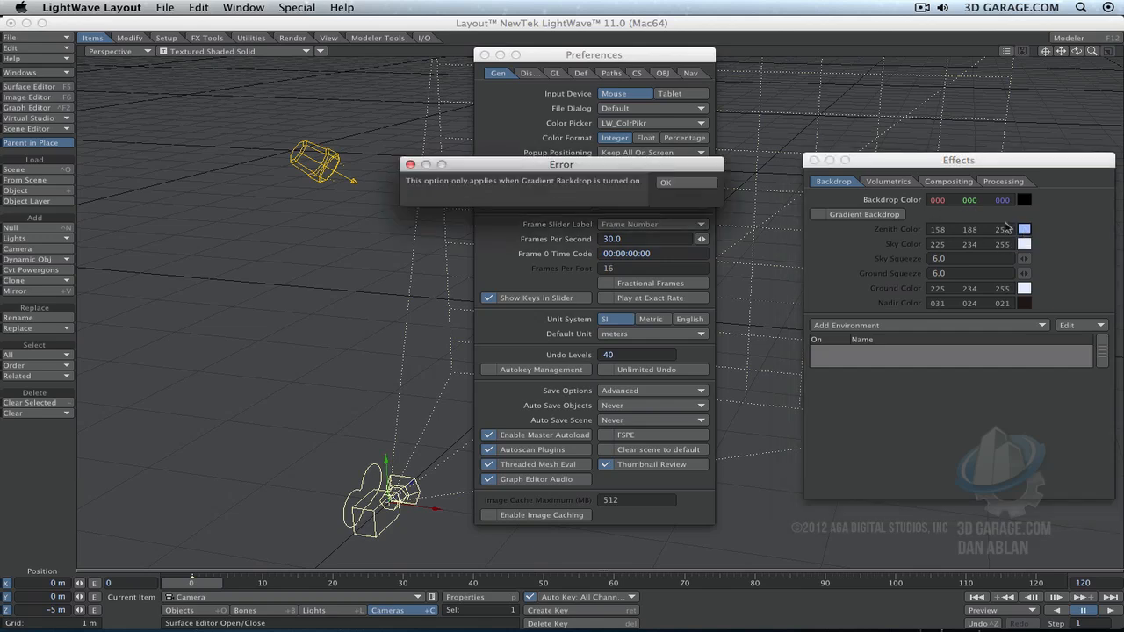
pyautogui.click(667, 184)
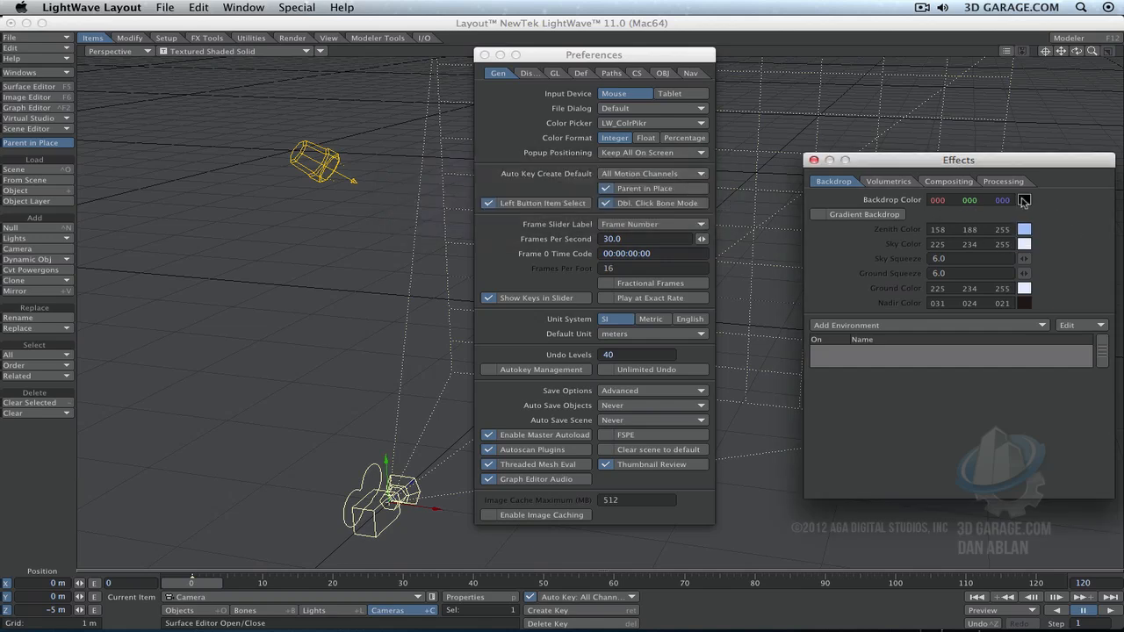
pyautogui.click(1024, 201)
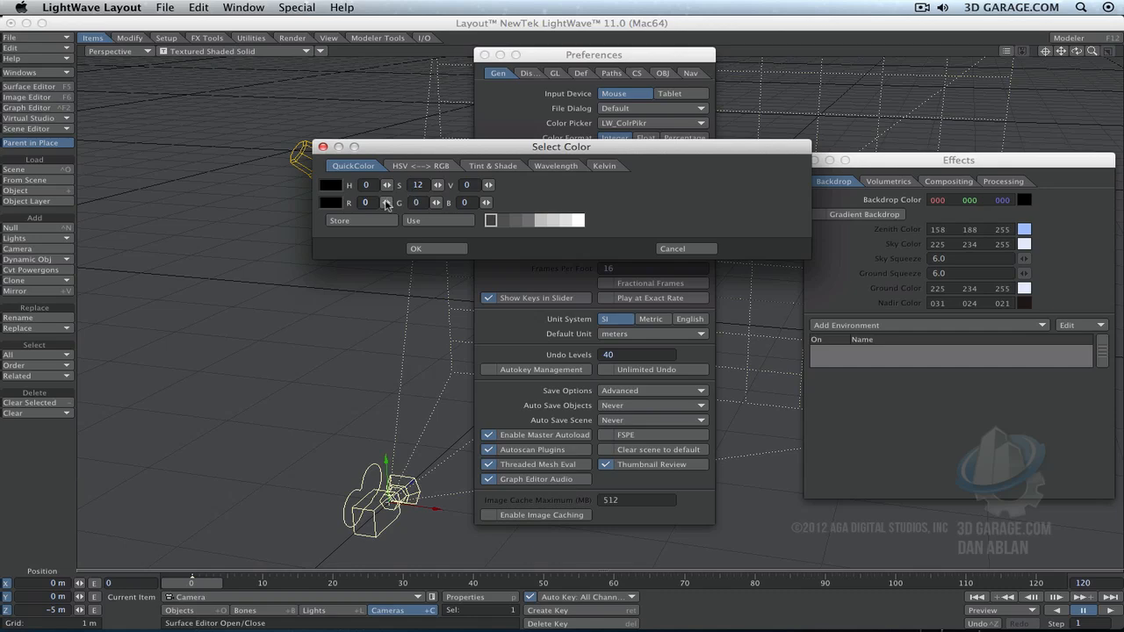
# Step: Try out the QuickColor, HSV–RGB and Tint & Shade modes by sampling colors, and bring up the Wavelength mode
pyautogui.moveTo(386, 202); pyautogui.dragTo(389, 154)
pyautogui.click(437, 165)
pyautogui.click(518, 121)
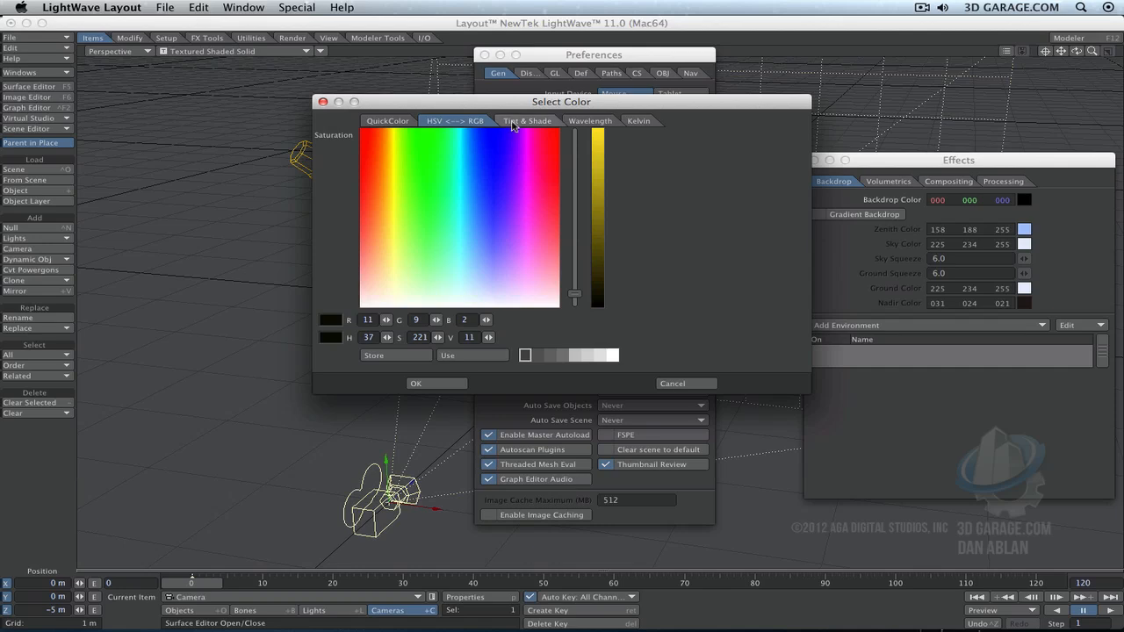
pyautogui.click(505, 162)
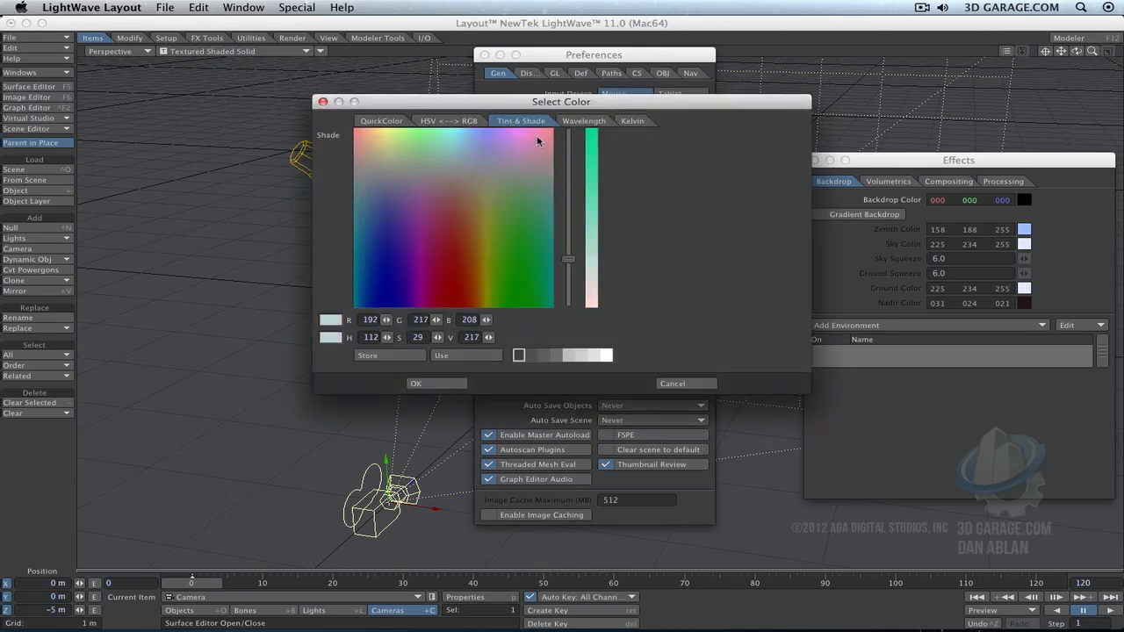
pyautogui.click(584, 120)
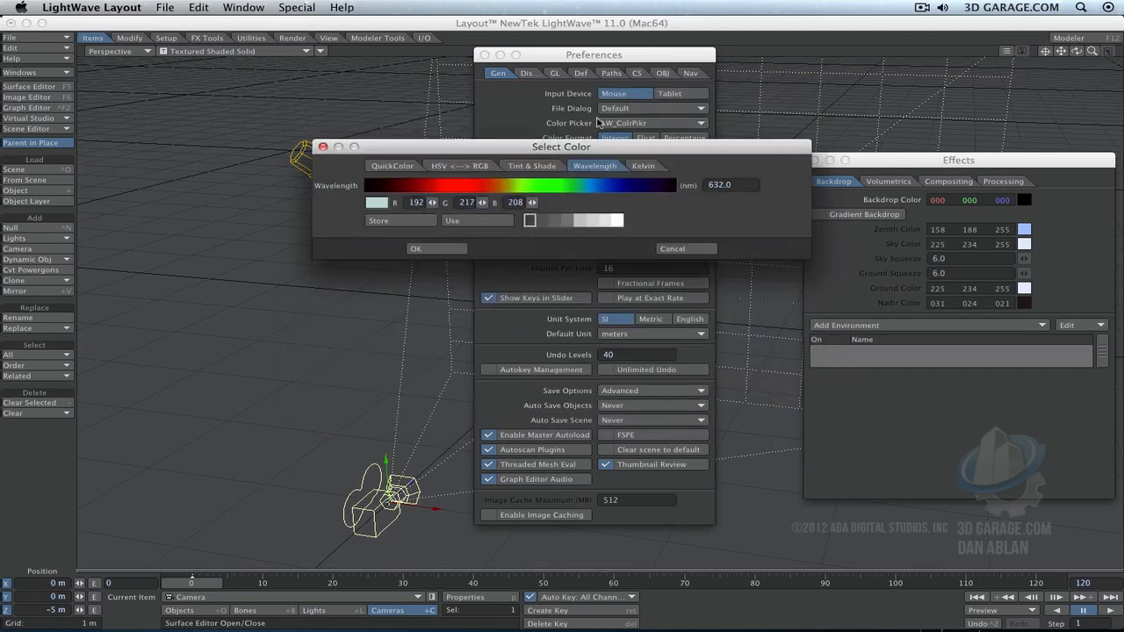
# Step: Switch the color picker to Kelvin mode and set the temperature to 4800 degrees Kelvin
pyautogui.click(650, 169)
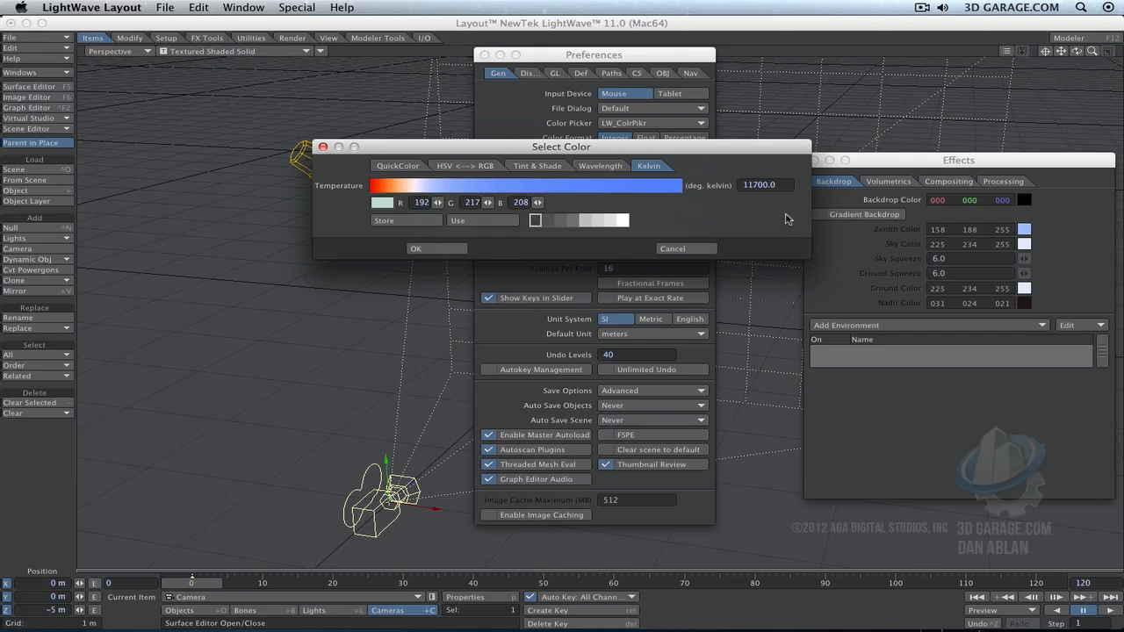
pyautogui.click(788, 186)
pyautogui.write('4800')
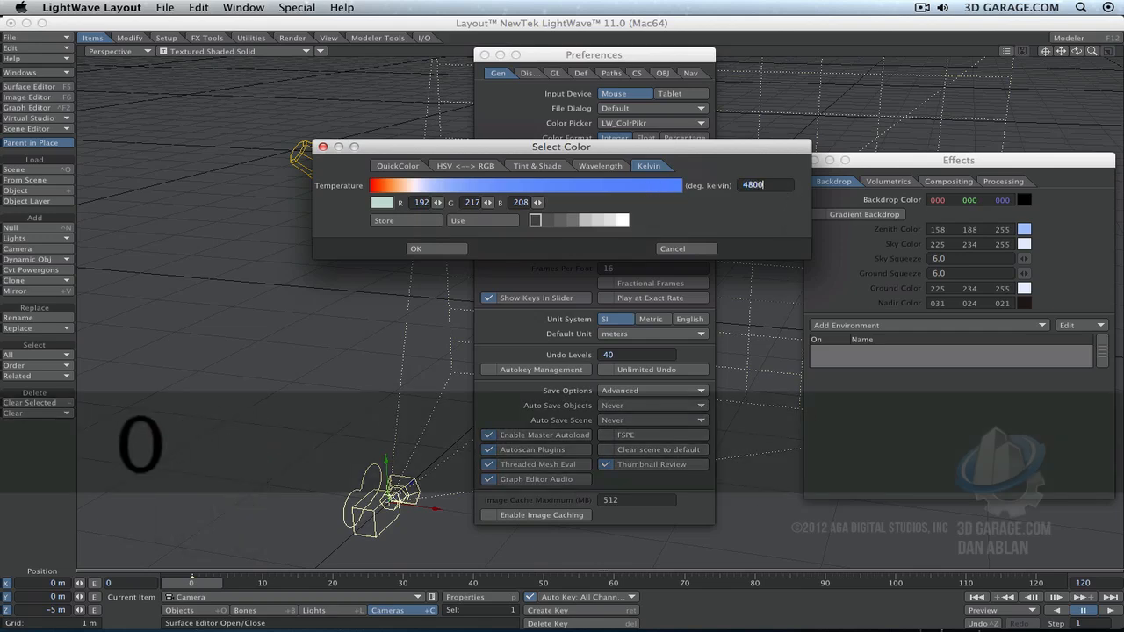
pyautogui.press('Tab')
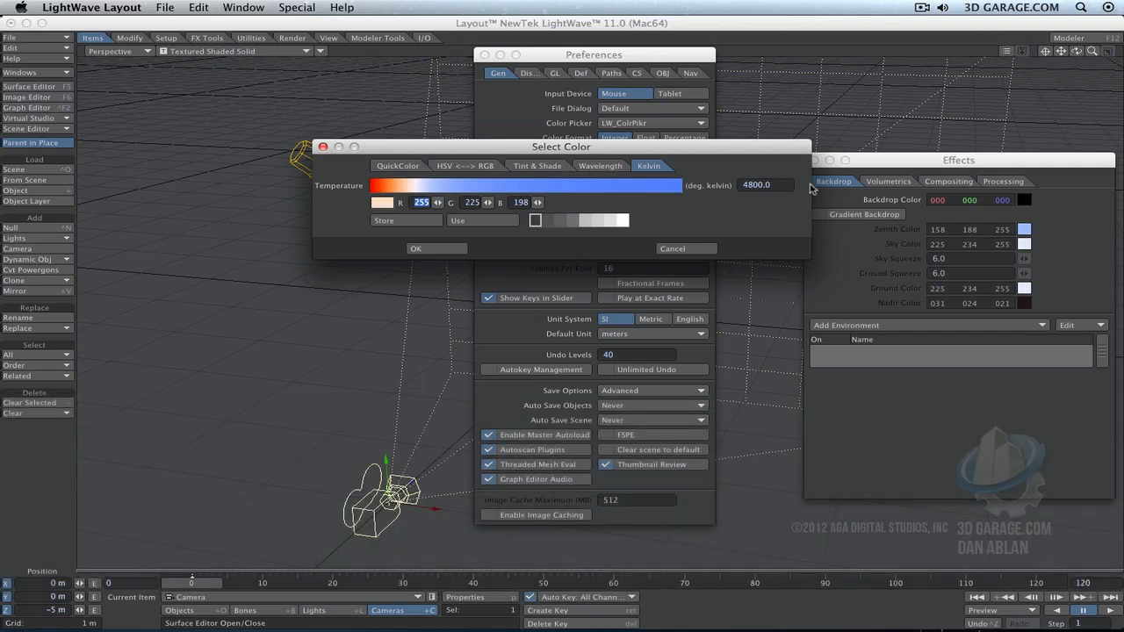
# Step: Set the color temperature to 1800 degrees Kelvin
pyautogui.click(782, 193)
pyautogui.write('1800')
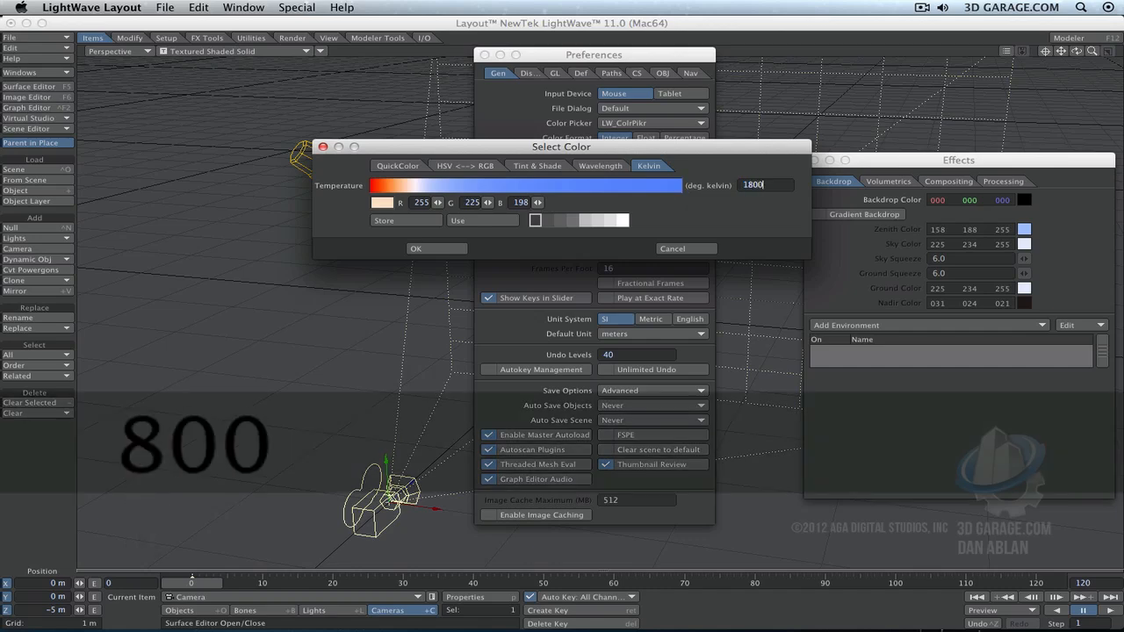
pyautogui.press('Tab')
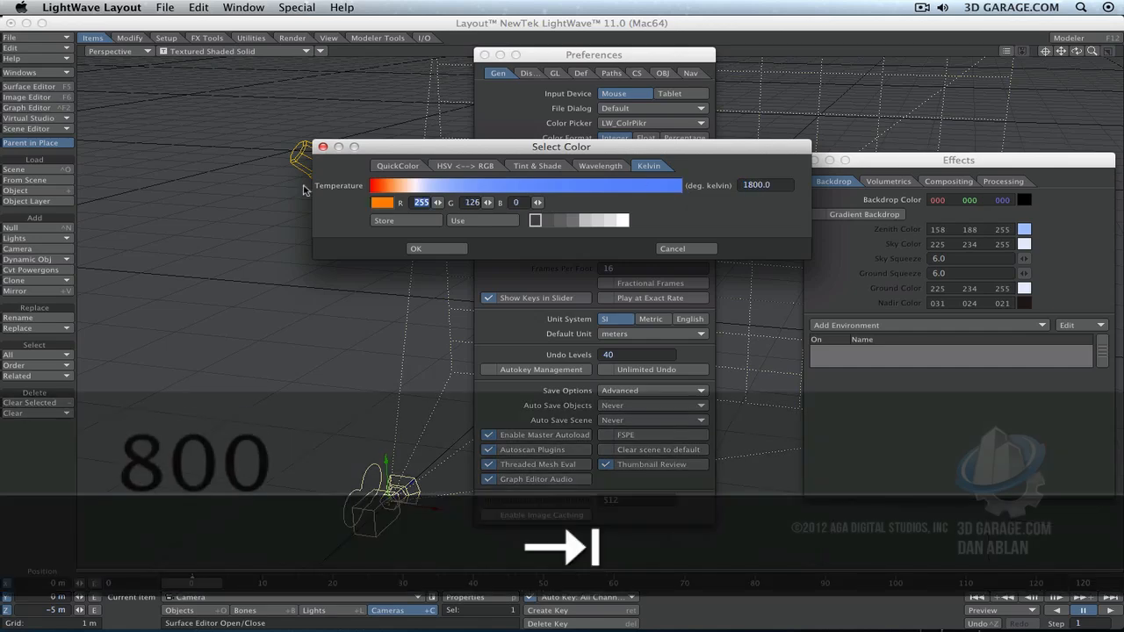
# Step: Set the color temperature to 6000 degrees Kelvin, and pick a bluer 32767 Kelvin tone from the temperature gradient
pyautogui.click(763, 184)
pyautogui.write('6000')
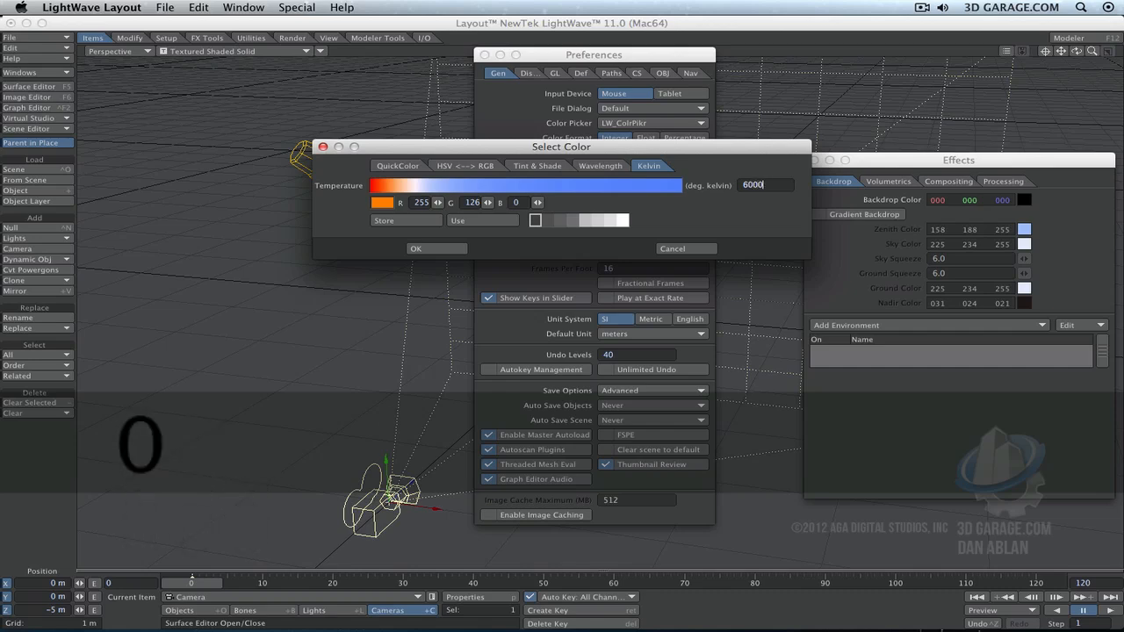
pyautogui.press('Tab')
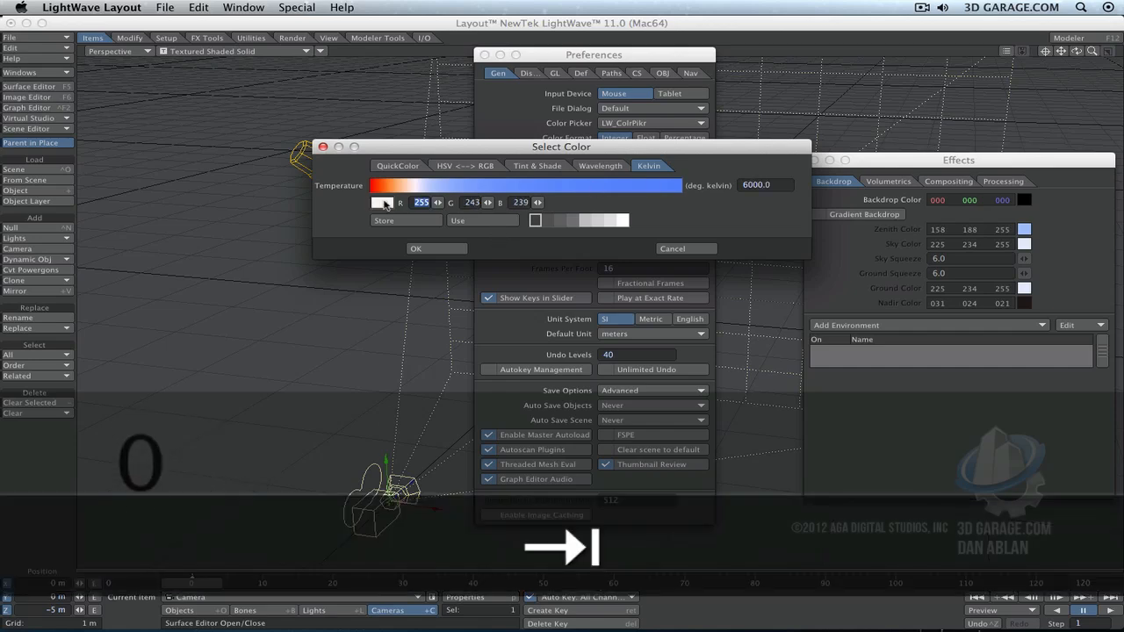
pyautogui.click(562, 186)
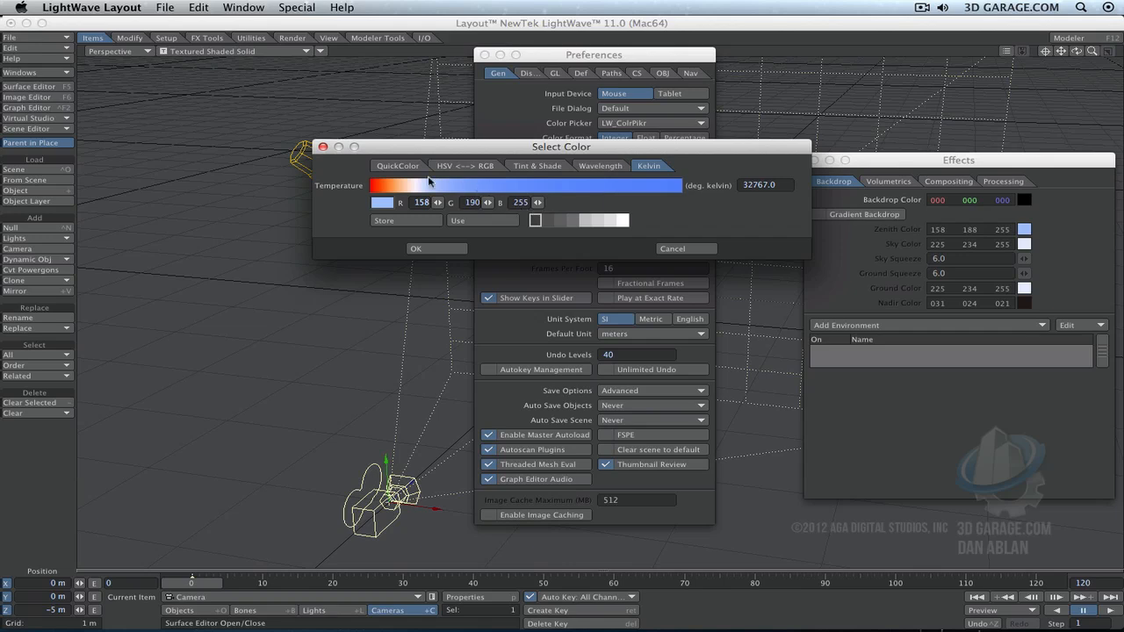
# Step: Sample another tone on the Kelvin temperature gradient, cancel the color selection, and set the Color Picker preference to Default
pyautogui.moveTo(422, 188)
pyautogui.mouseDown()
pyautogui.moveTo(373, 187)
pyautogui.moveTo(402, 189)
pyautogui.mouseUp()
pyautogui.click(667, 250)
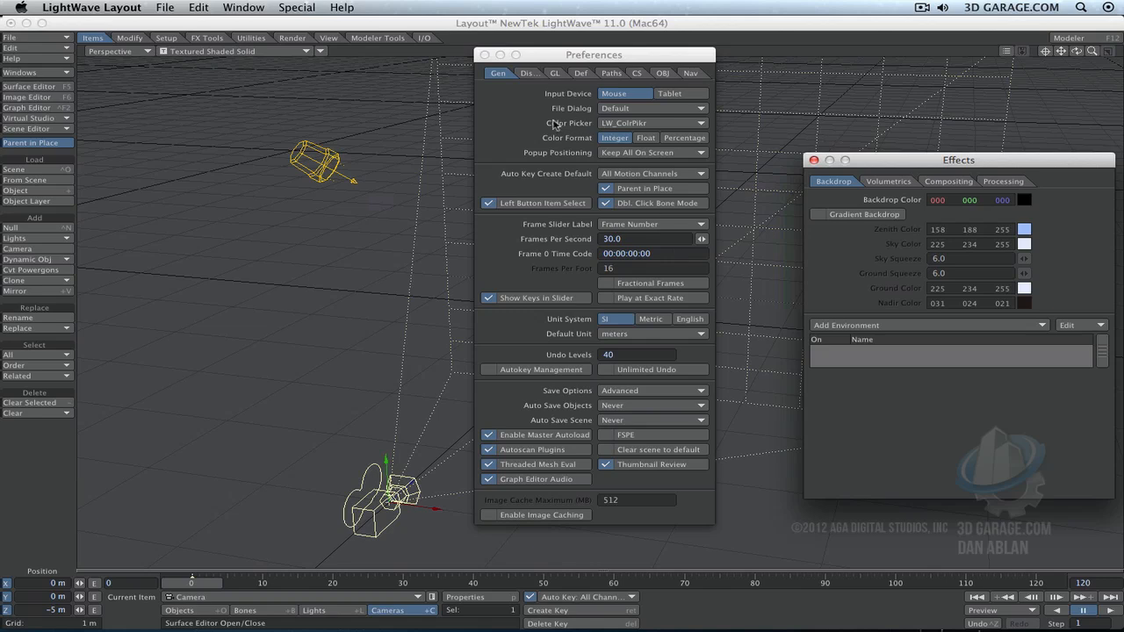
pyautogui.click(667, 125)
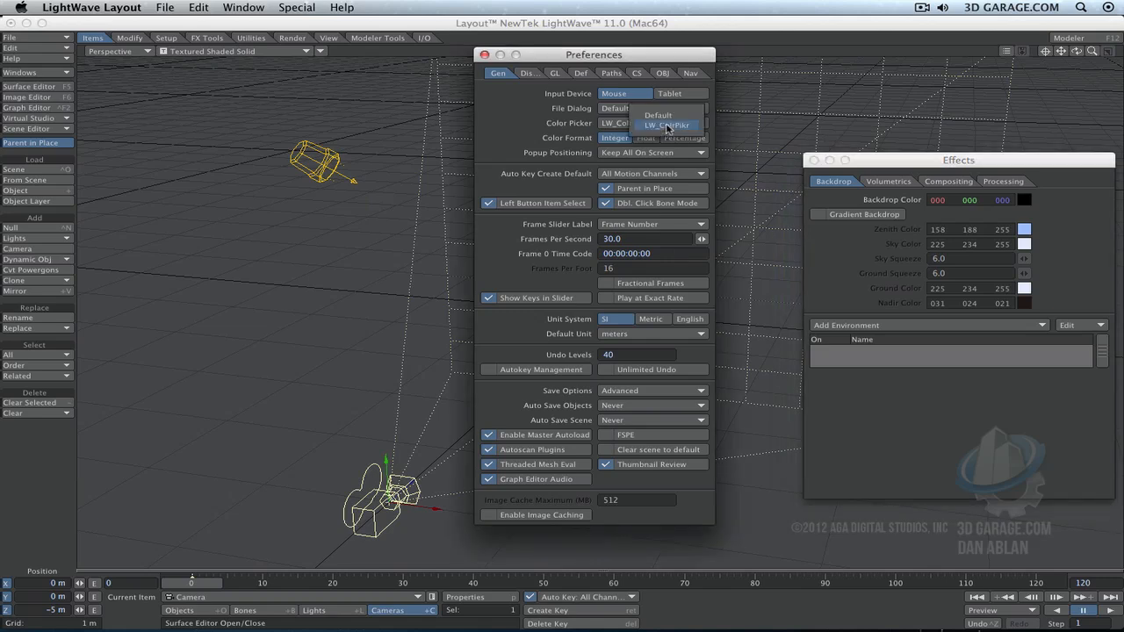
pyautogui.click(678, 116)
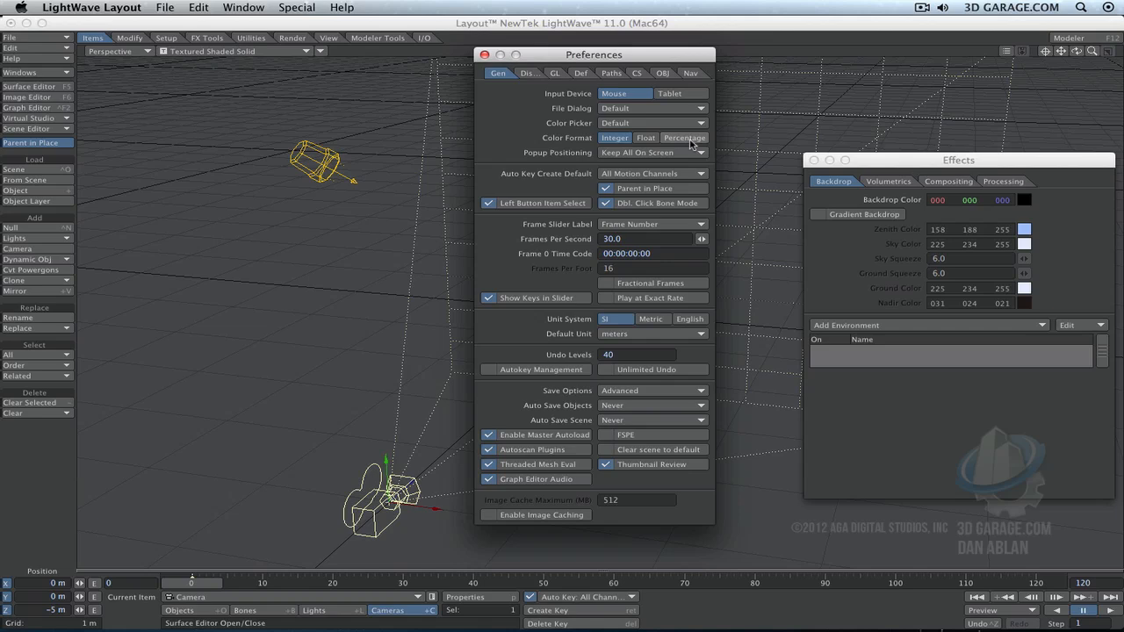
# Step: Try the Float and Percentage color formats, and return the Color Format preference to Integer
pyautogui.click(646, 138)
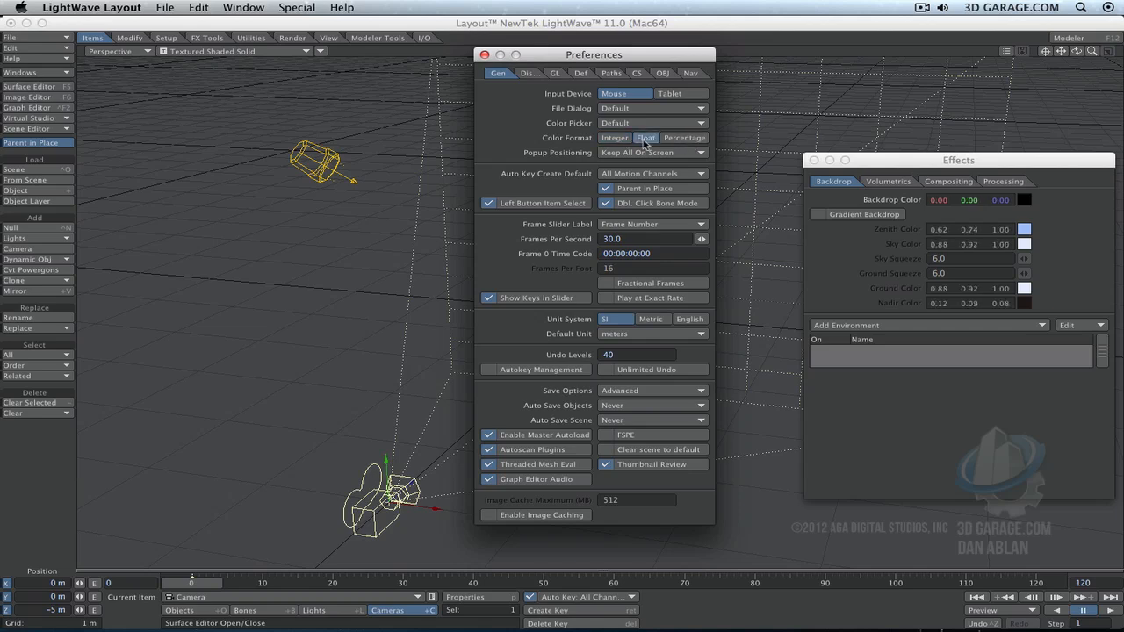
pyautogui.click(696, 141)
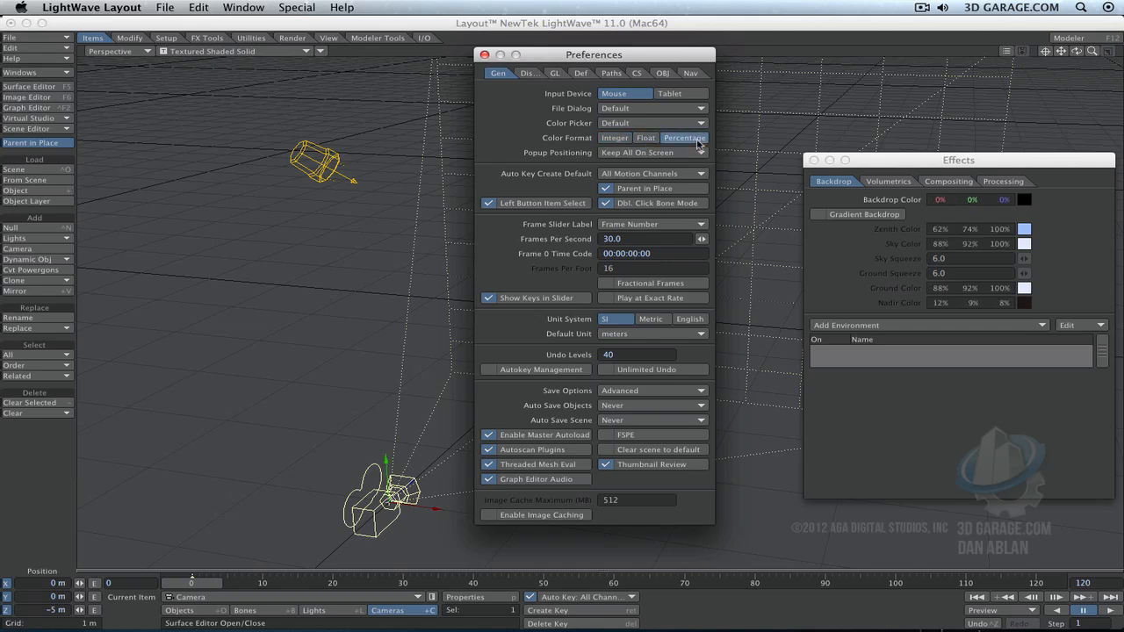
pyautogui.click(647, 140)
pyautogui.click(625, 141)
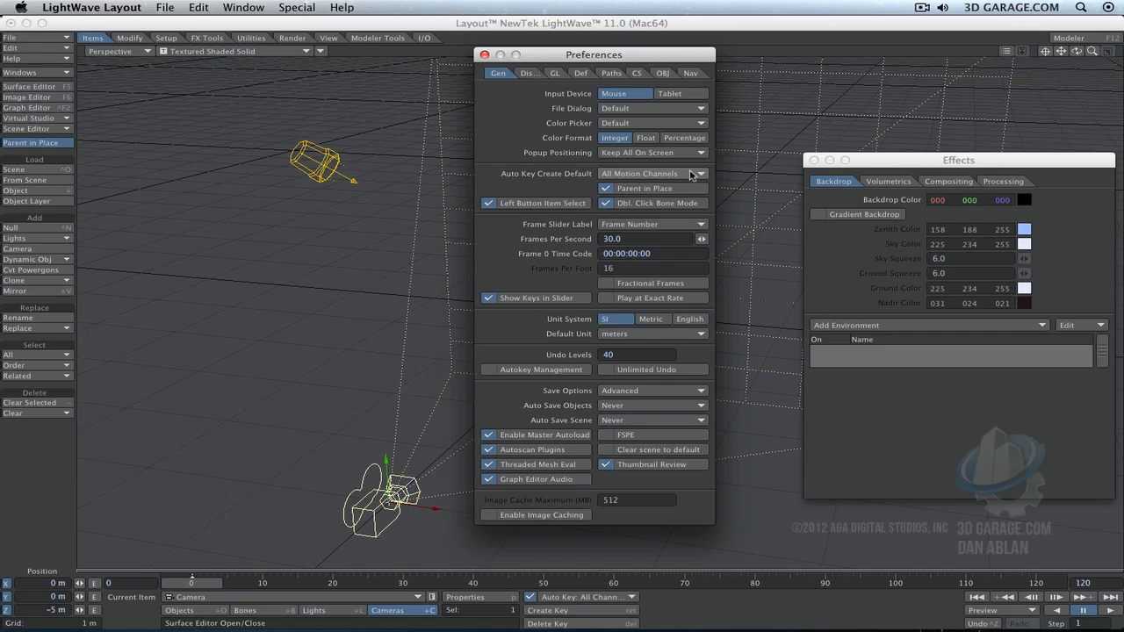
# Step: Render the current frame, continue past the render status, and move the rendered image window clear of the preferences
pyautogui.press('F9')
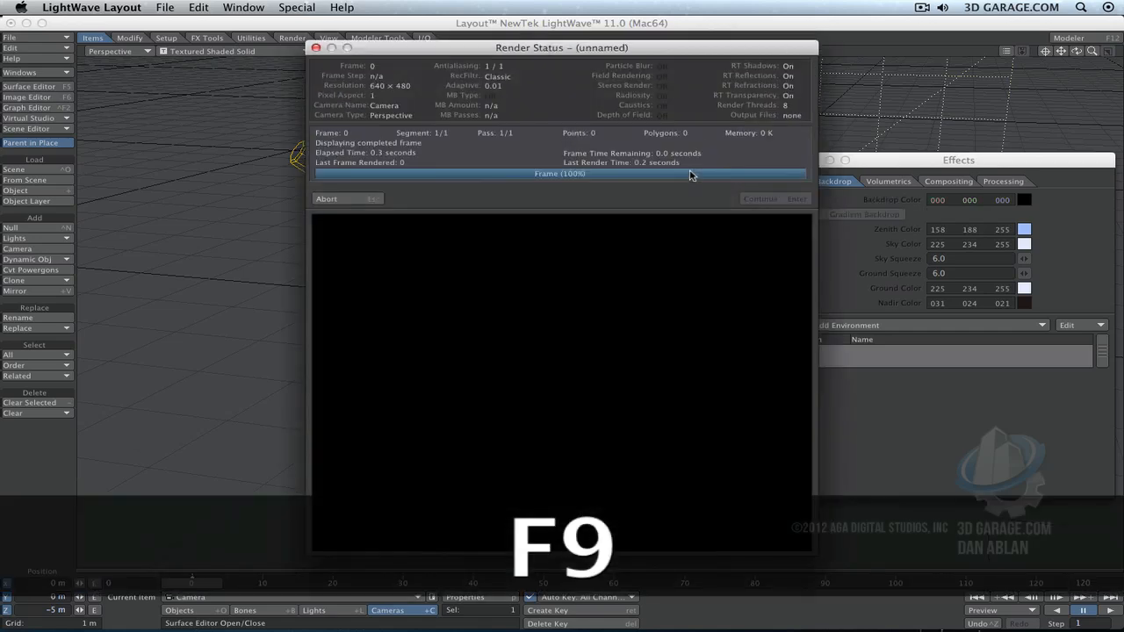
pyautogui.moveTo(634, 49); pyautogui.dragTo(652, 48)
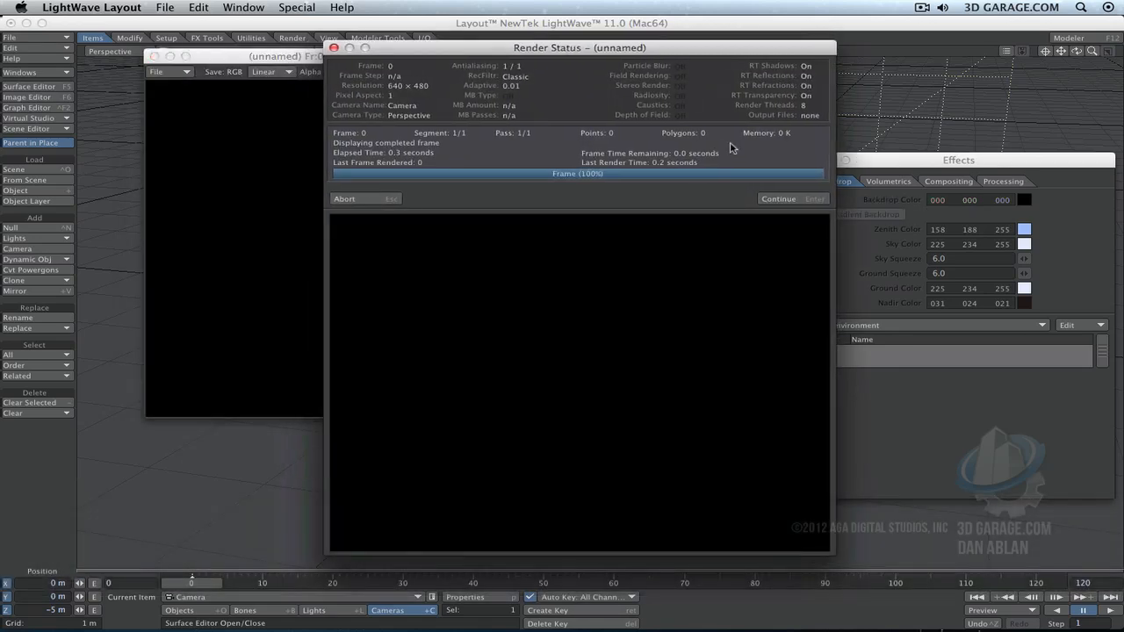
pyautogui.click(778, 199)
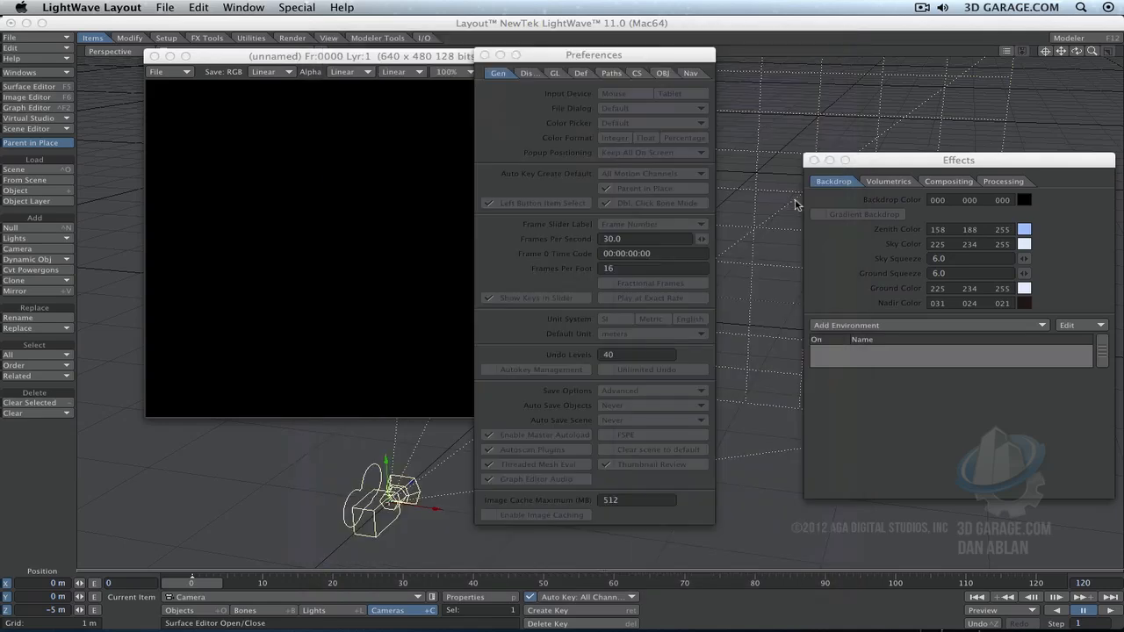
pyautogui.moveTo(416, 56); pyautogui.dragTo(302, 55)
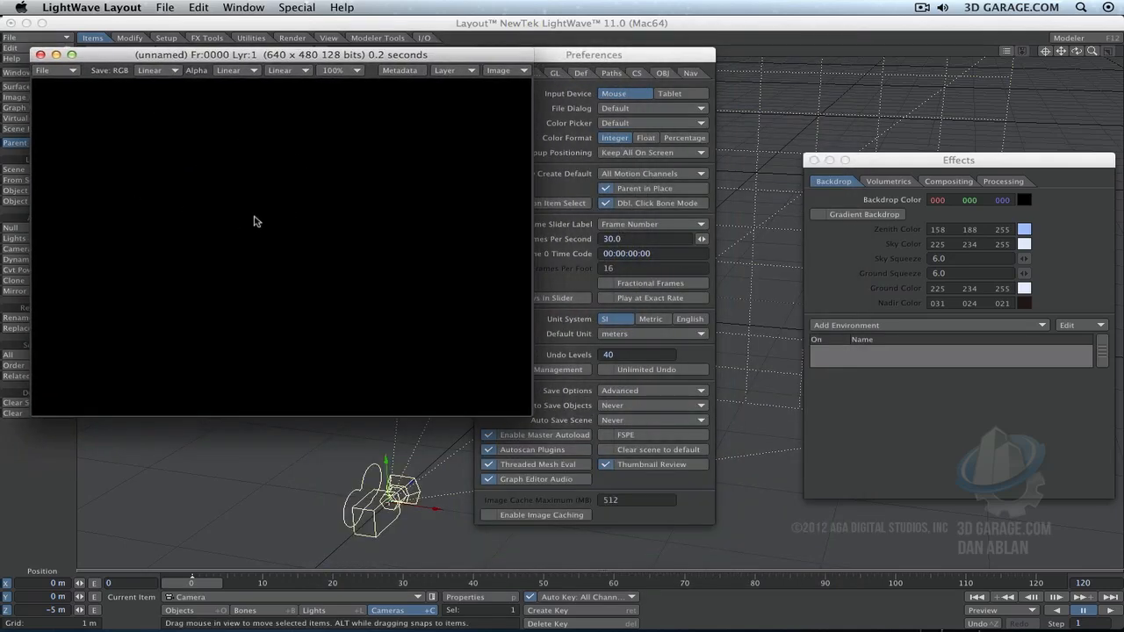
# Step: Examine the RGB, alpha and display color space choices and the zoom options of the rendered image
pyautogui.click(152, 72)
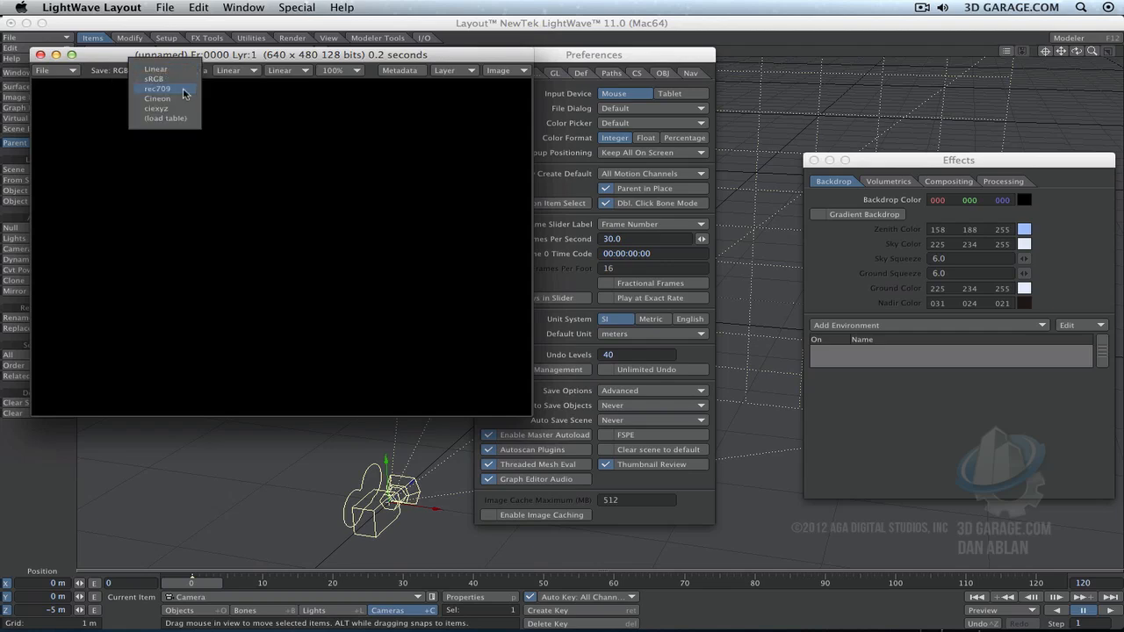
pyautogui.click(190, 148)
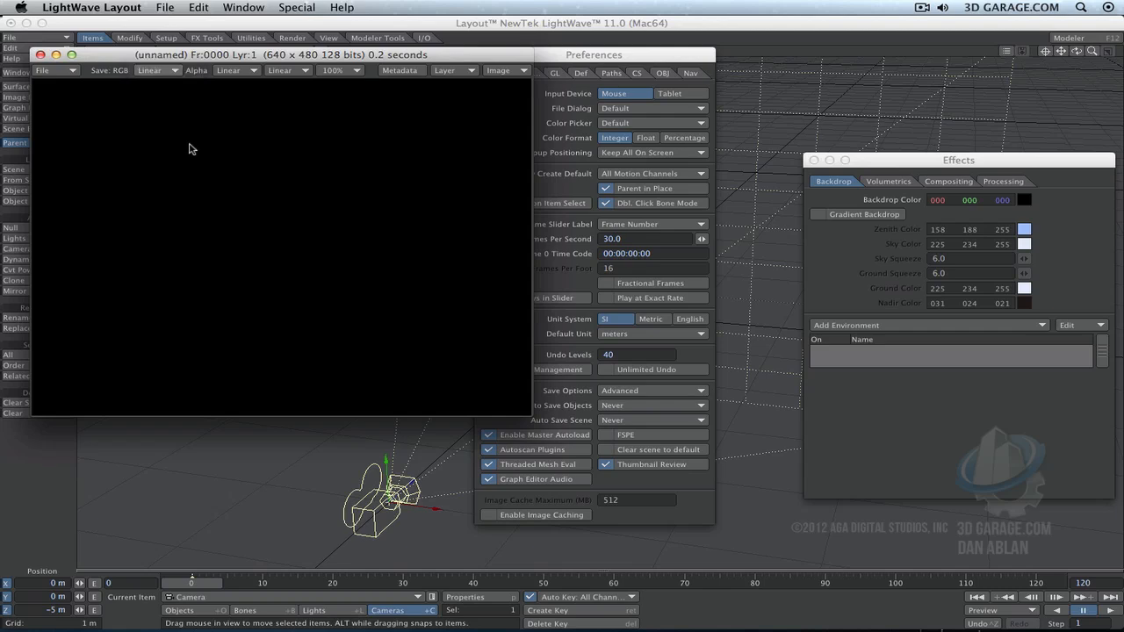
pyautogui.click(246, 70)
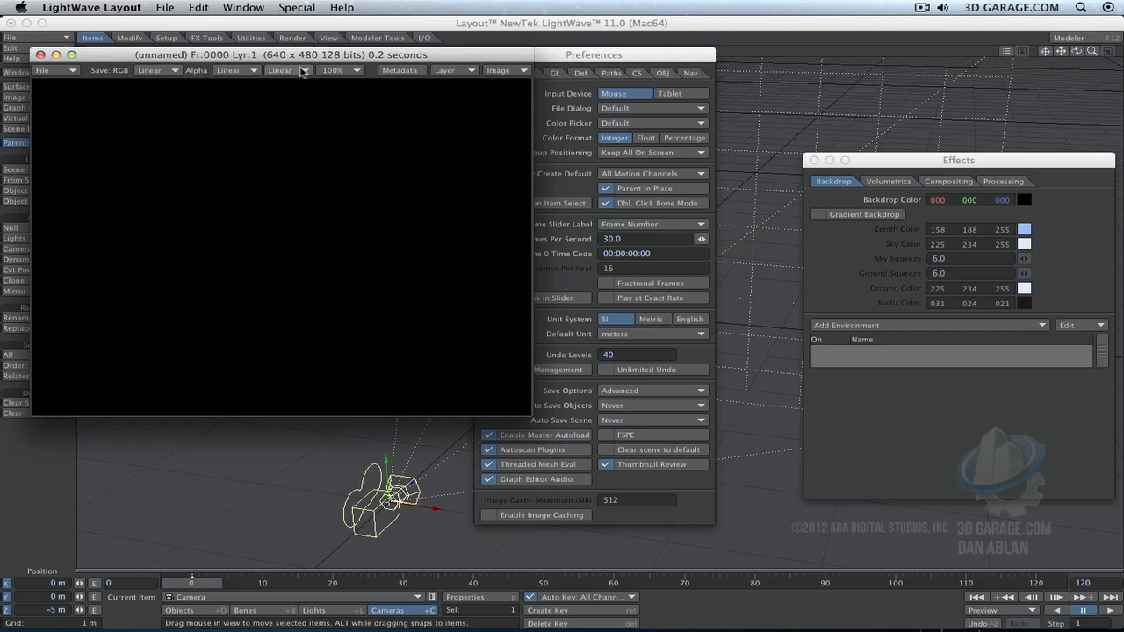
pyautogui.click(288, 70)
pyautogui.click(326, 138)
pyautogui.click(345, 70)
pyautogui.click(164, 69)
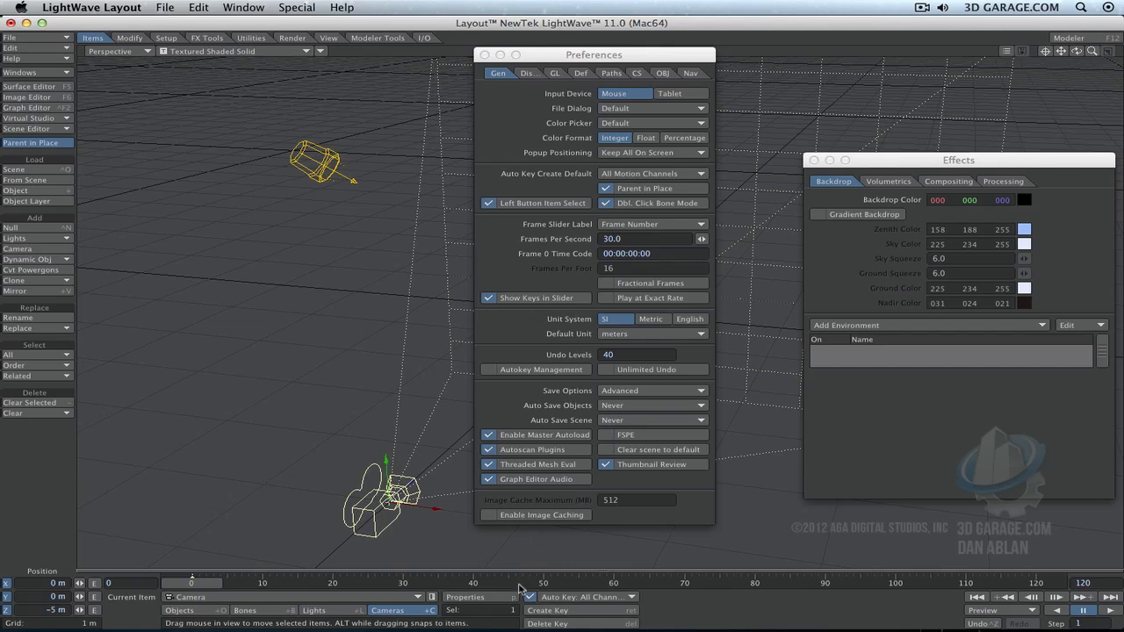
# Step: Look through the Auto Key modes below the timeline, and toggle Auto Key off and back on
pyautogui.click(579, 598)
pyautogui.click(666, 612)
pyautogui.click(530, 597)
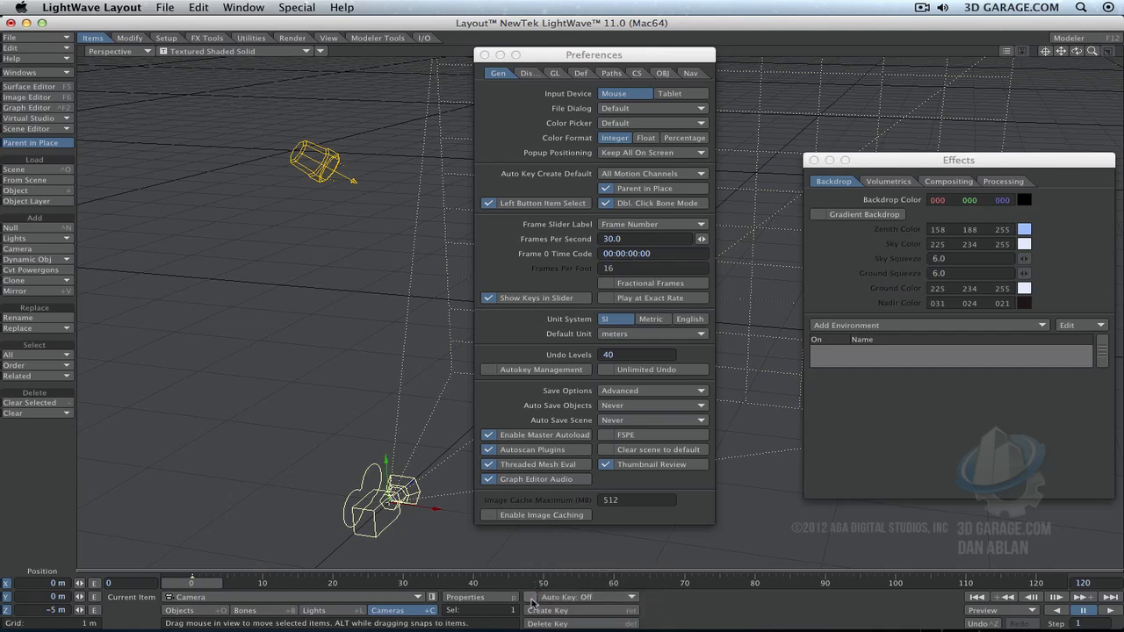
pyautogui.click(531, 597)
# Step: Set the Auto Key Create Default preference to Modified Channels
pyautogui.click(670, 174)
pyautogui.click(674, 154)
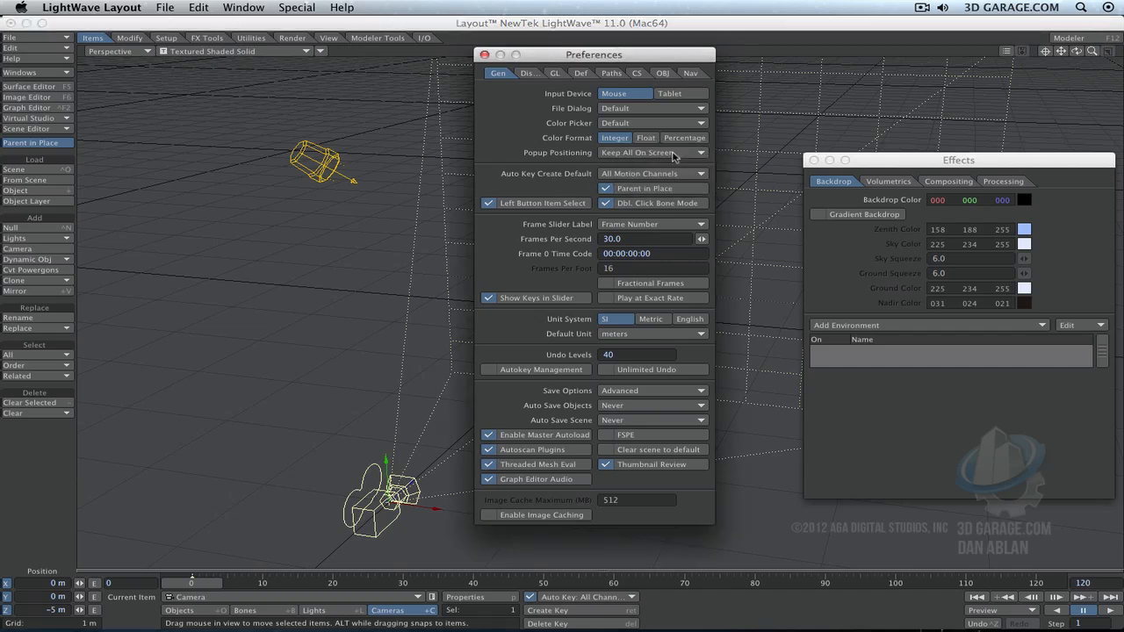
pyautogui.click(670, 174)
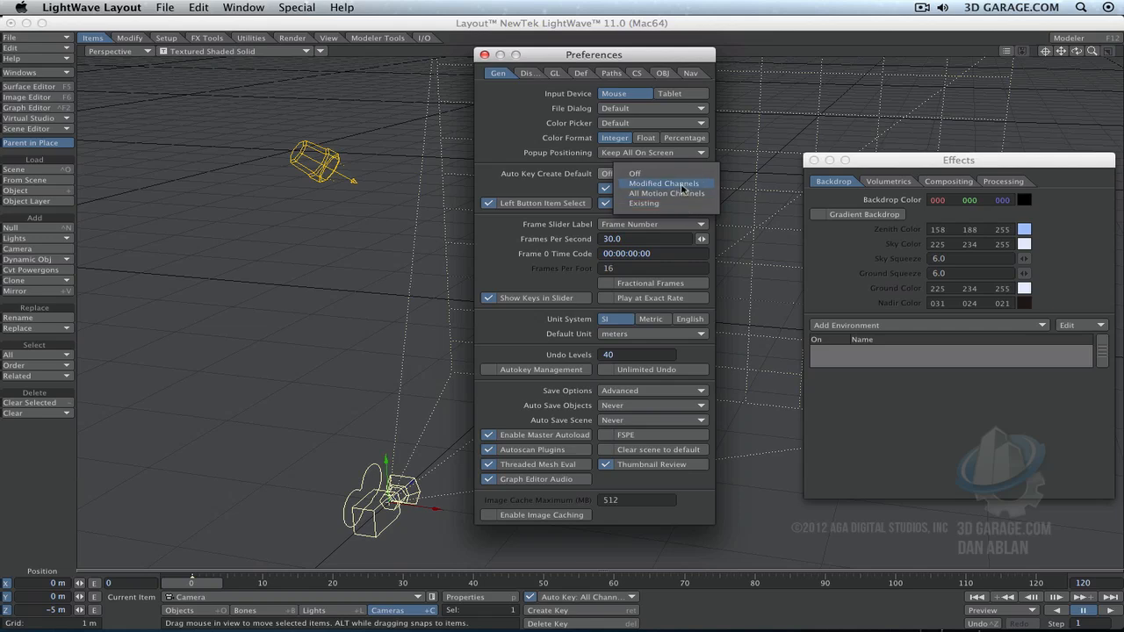
pyautogui.click(683, 183)
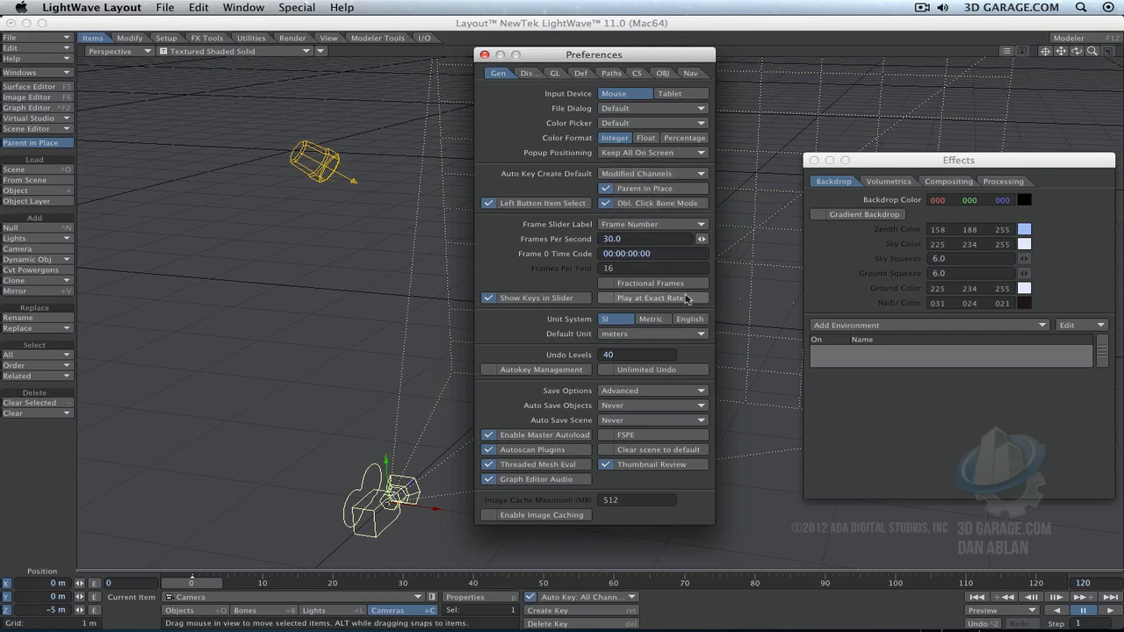
# Step: Toggle Parent in Place off and back on, both in the general preferences and among the Items tools
pyautogui.click(613, 191)
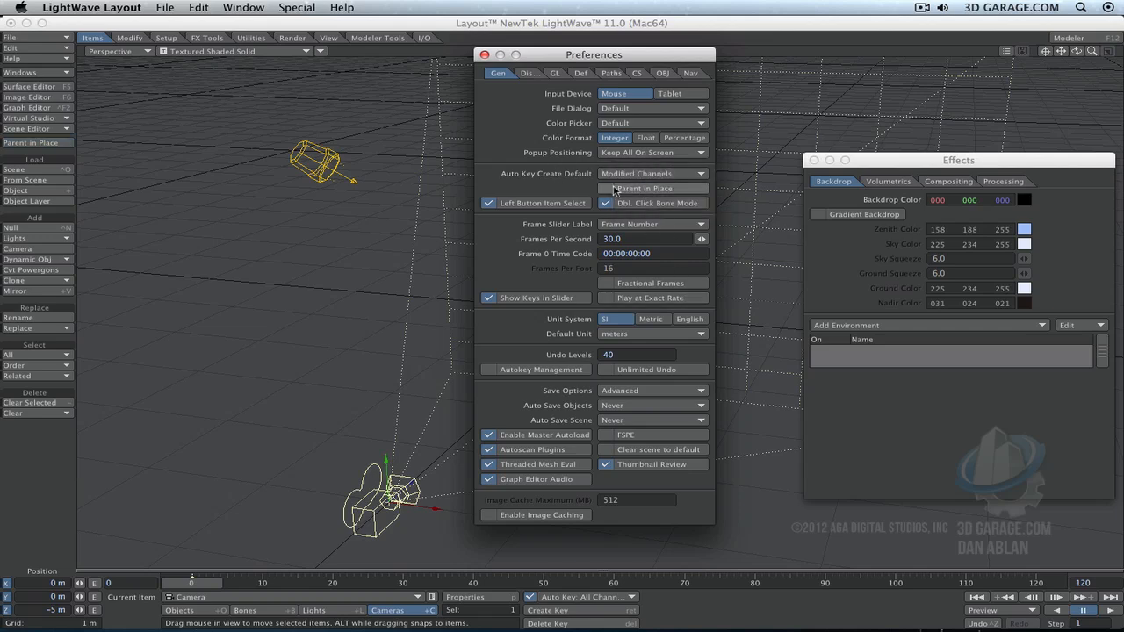
pyautogui.click(613, 190)
pyautogui.click(42, 144)
pyautogui.click(42, 143)
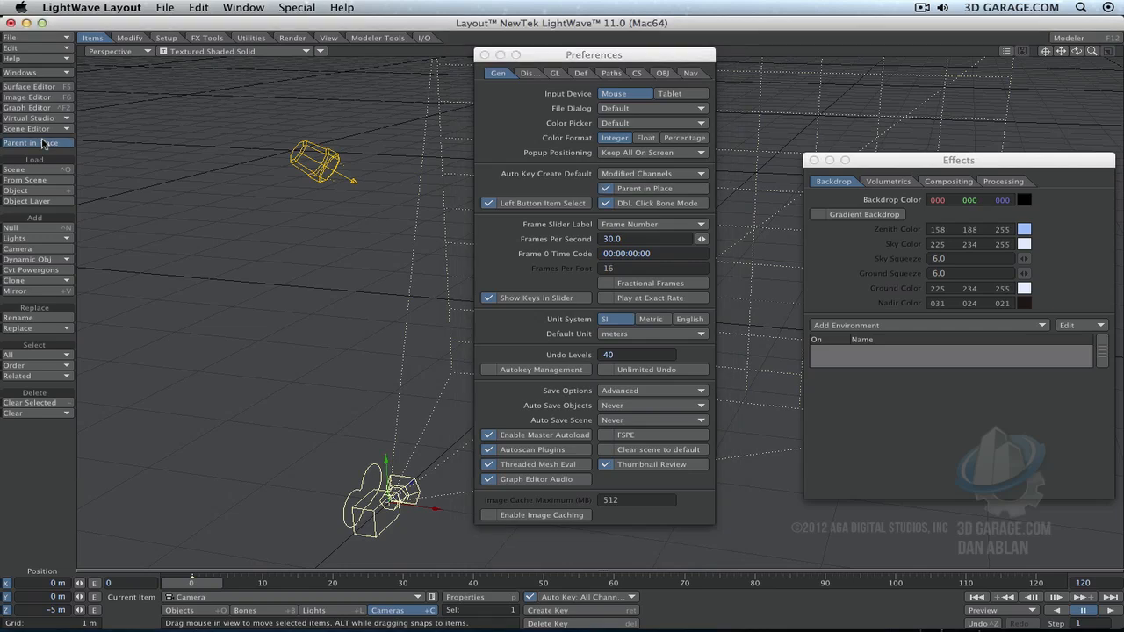
pyautogui.click(42, 143)
pyautogui.click(43, 143)
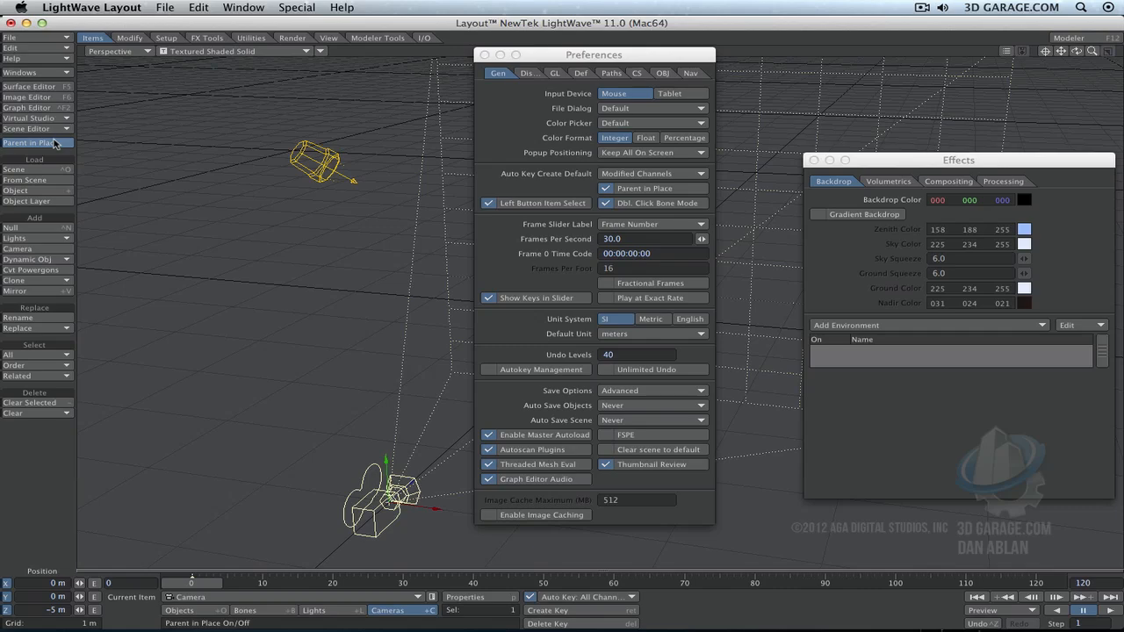
# Step: Close the Preferences and Effects windows, and move the camera to about X 162 mm, Z −3.04 m
pyautogui.click(485, 55)
pyautogui.click(814, 161)
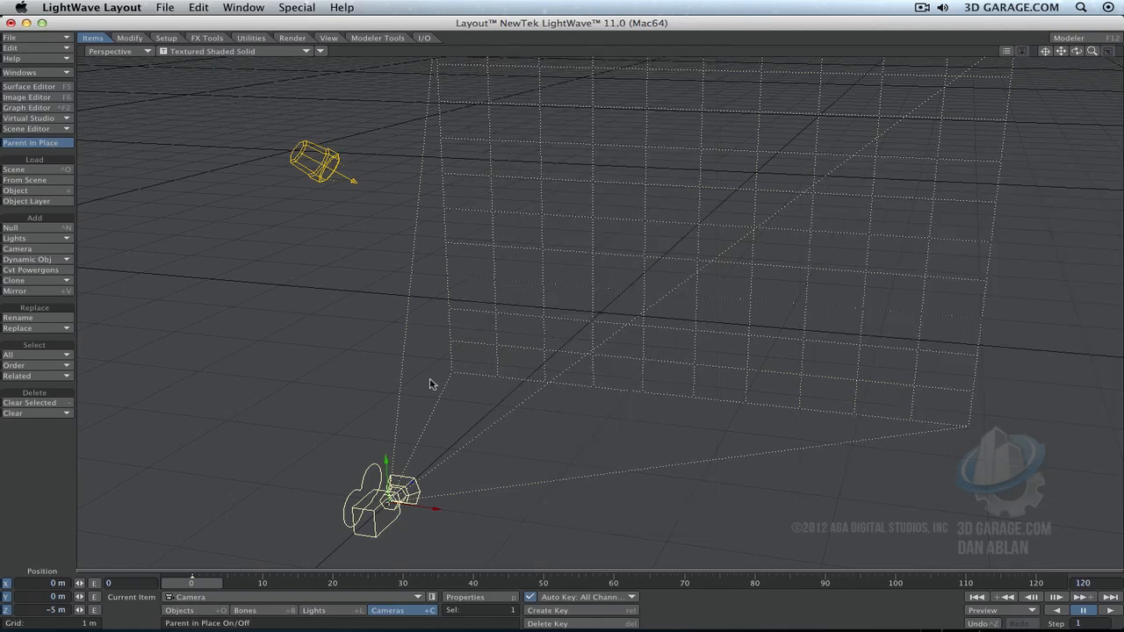
pyautogui.moveTo(437, 447); pyautogui.dragTo(546, 416)
pyautogui.moveTo(496, 473); pyautogui.dragTo(512, 410)
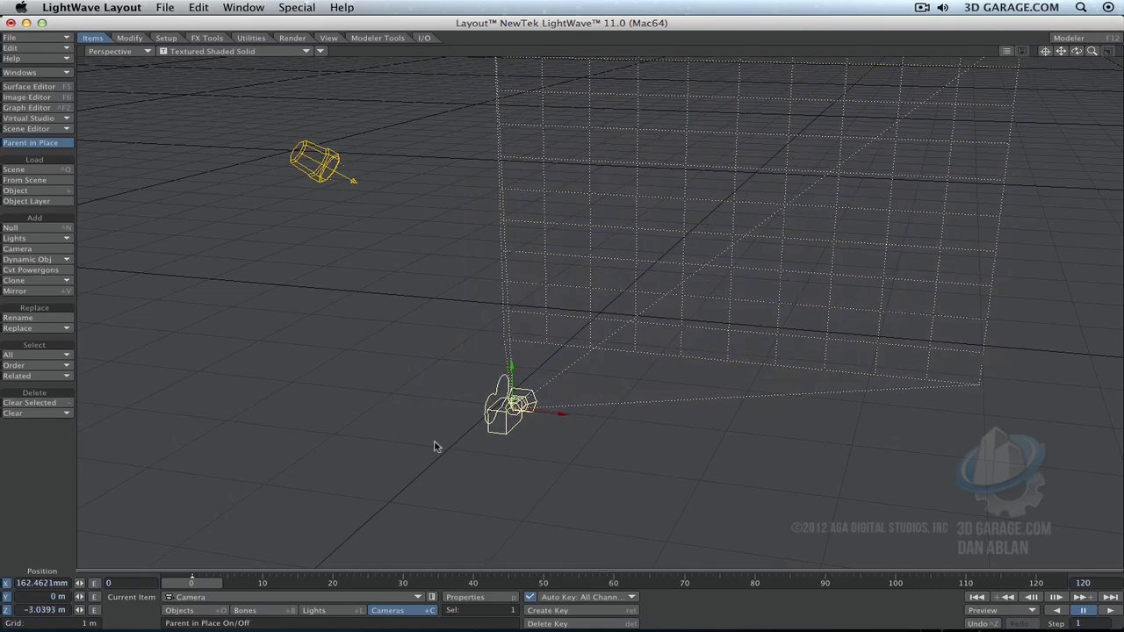
# Step: Select the light and parent it to Camera in its motion options, with Parent in Place enabled
pyautogui.click(329, 184)
pyautogui.press('y')
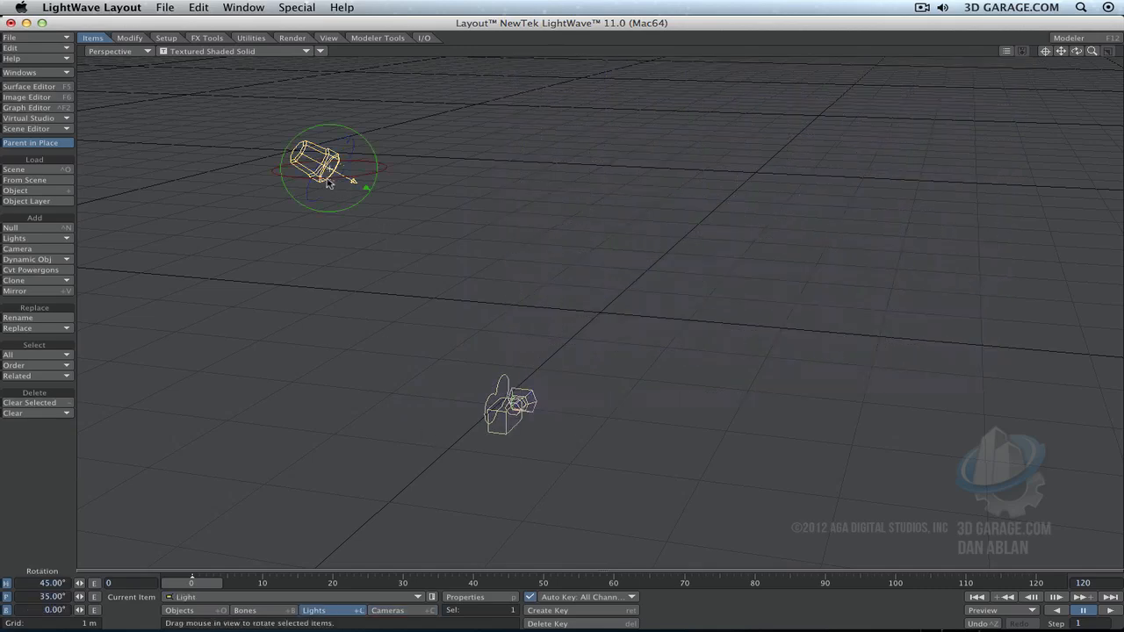
pyautogui.press('m')
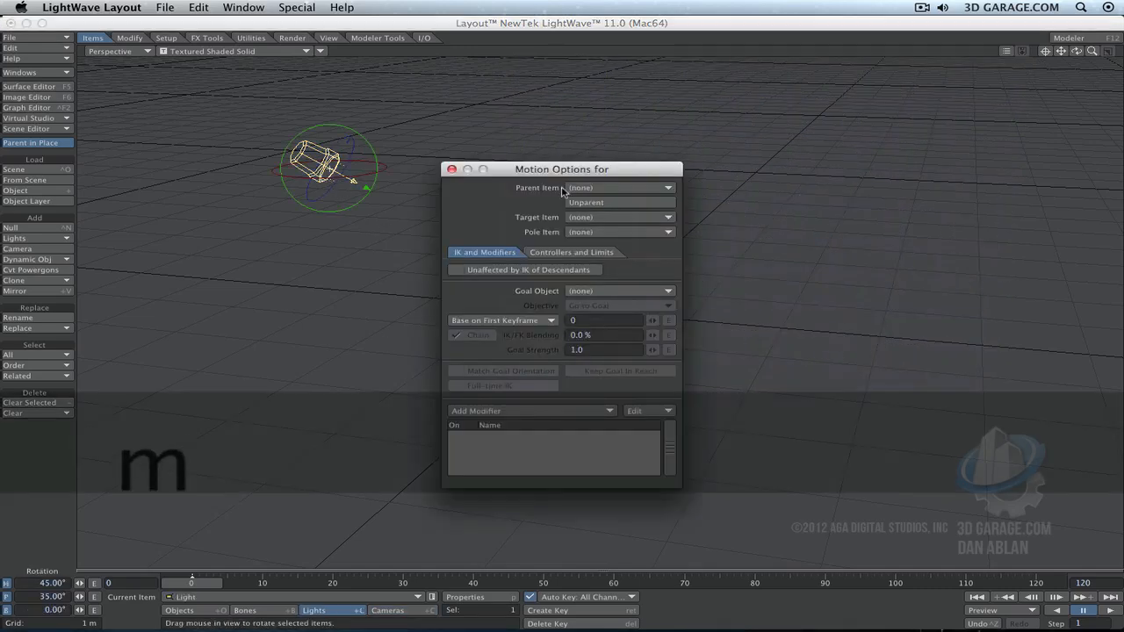
pyautogui.moveTo(560, 165); pyautogui.dragTo(764, 84)
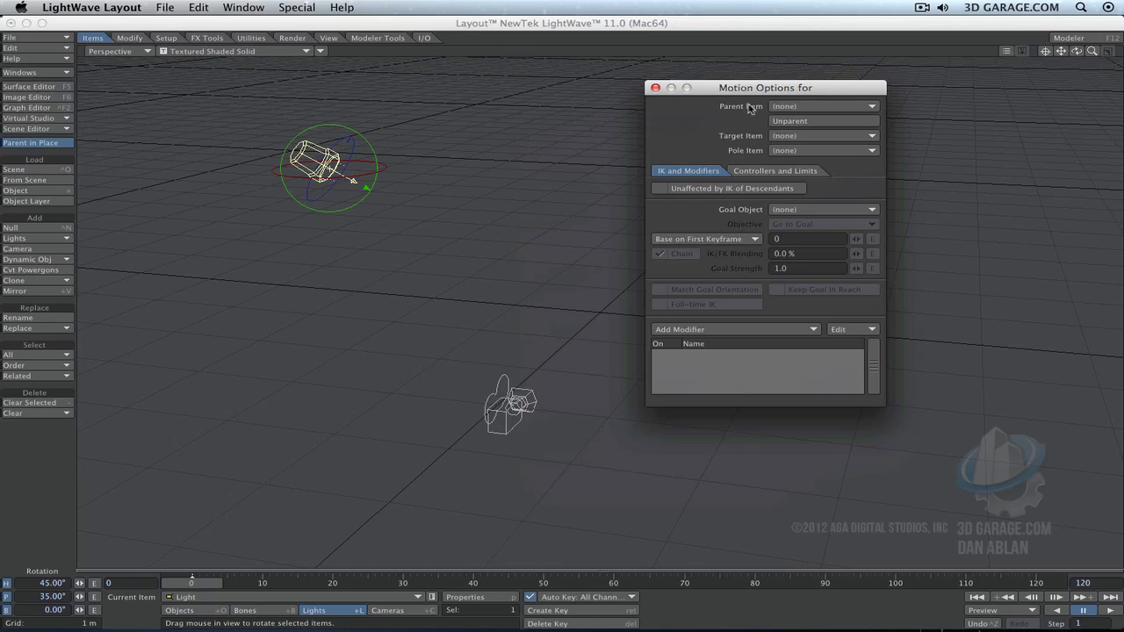
pyautogui.click(812, 105)
pyautogui.click(834, 123)
# Step: Move the camera together with its parented light to about X 474 mm, Z −3.2 m
pyautogui.click(498, 423)
pyautogui.press('t')
pyautogui.moveTo(497, 423)
pyautogui.mouseDown()
pyautogui.moveTo(511, 397)
pyautogui.moveTo(406, 452)
pyautogui.moveTo(518, 422)
pyautogui.moveTo(507, 424)
pyautogui.mouseUp()
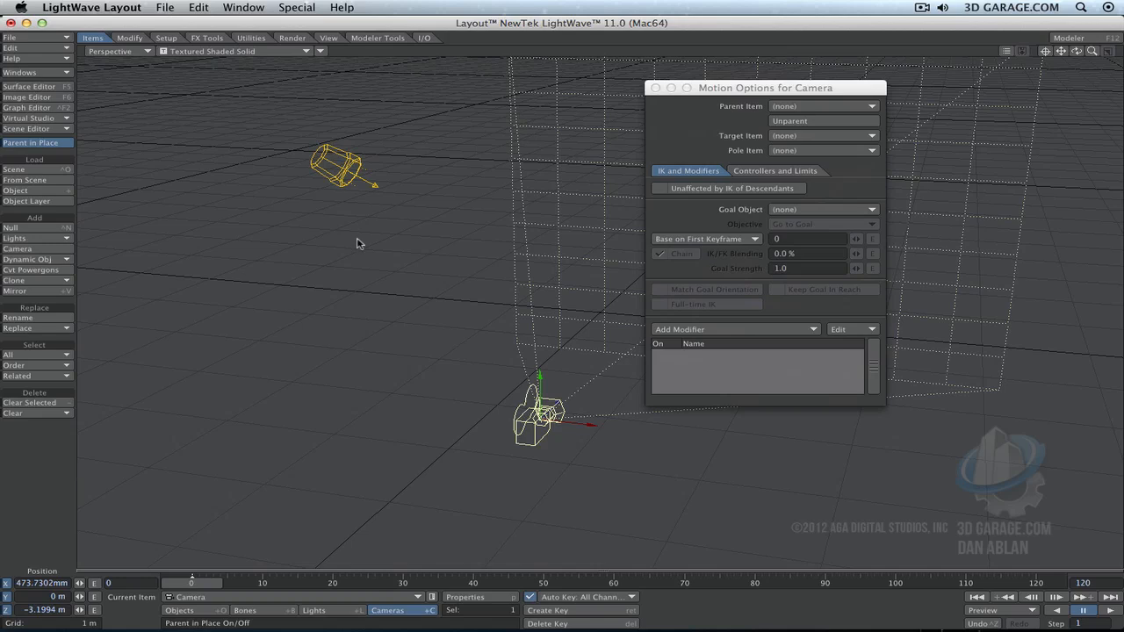
# Step: Select the light and unparent it from the camera
pyautogui.click(327, 155)
pyautogui.press('y')
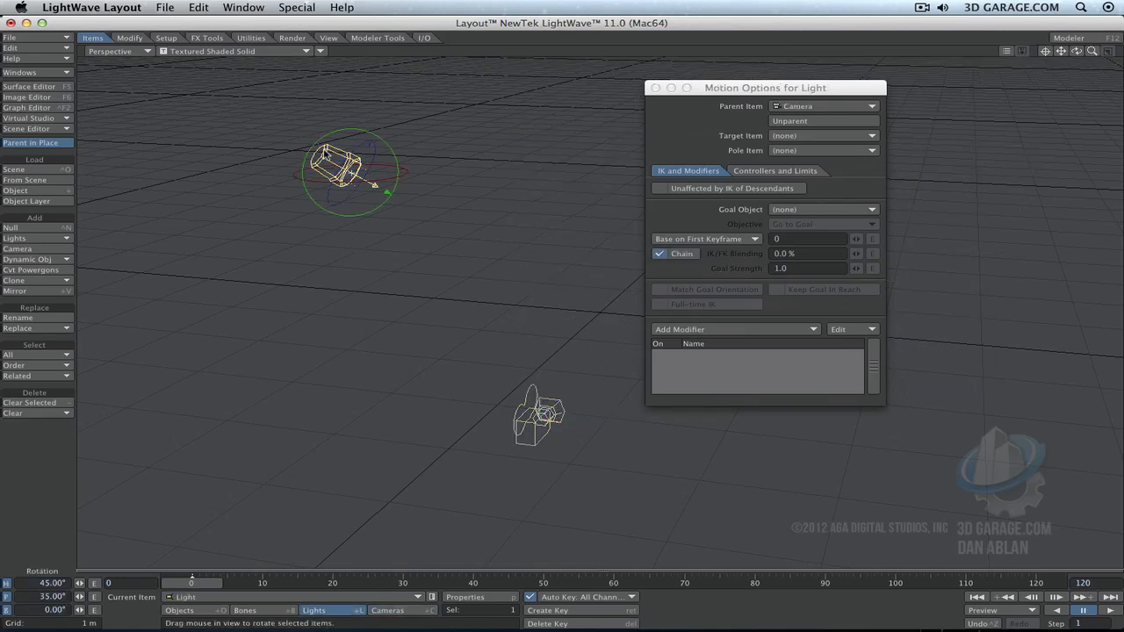
pyautogui.click(795, 124)
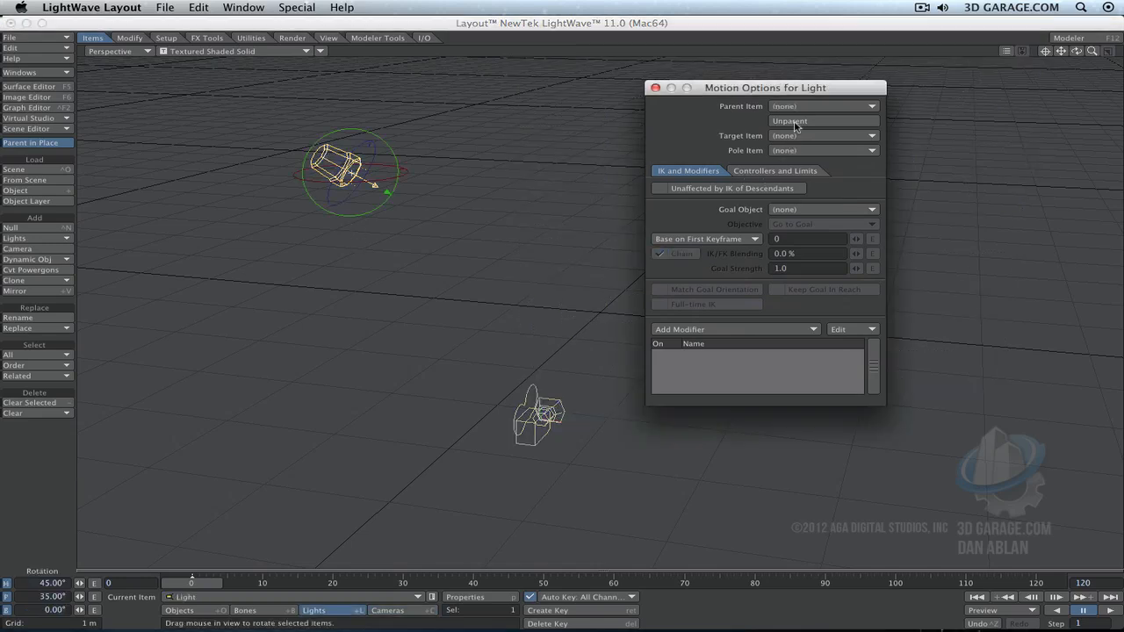
# Step: Turn Parent in Place off, parent the light to Camera again, and move the motion options out of the way
pyautogui.click(56, 144)
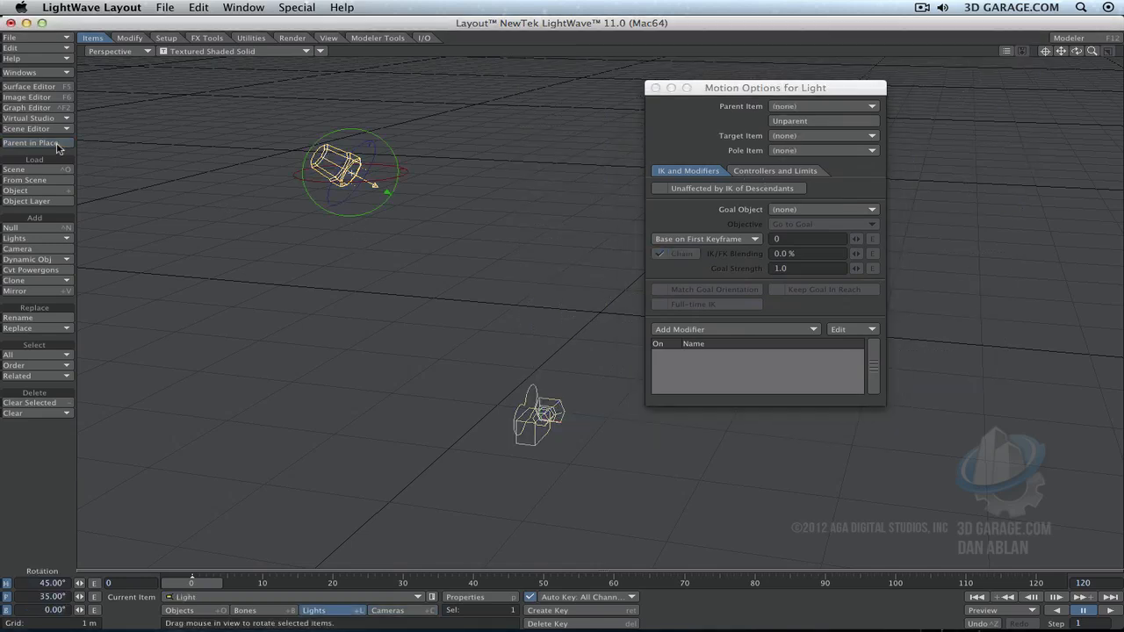
pyautogui.click(792, 109)
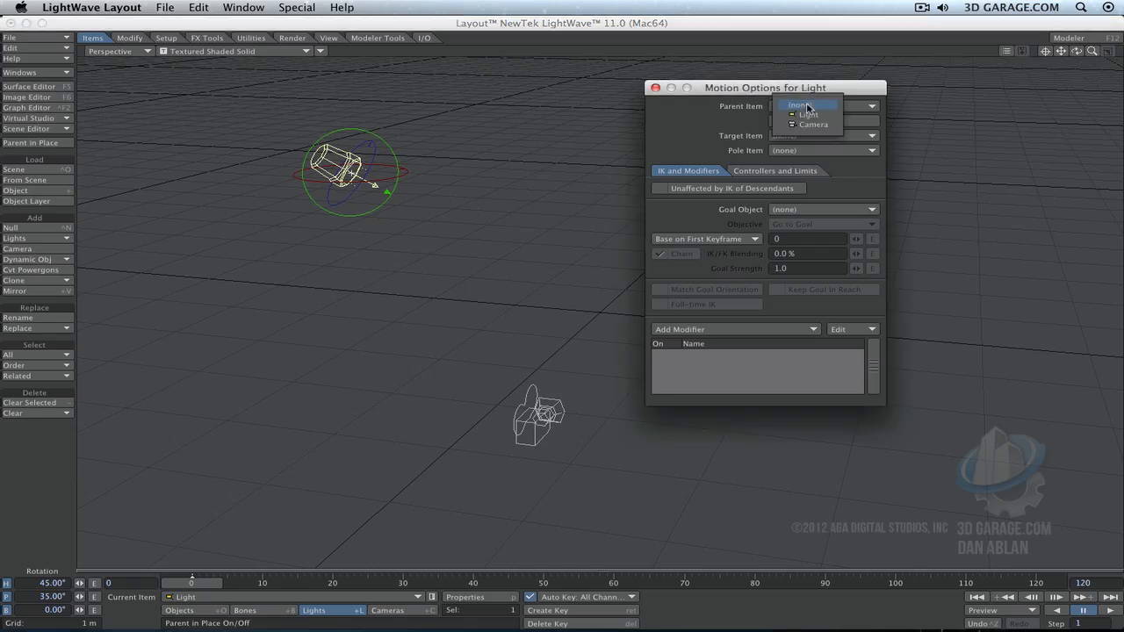
pyautogui.click(821, 123)
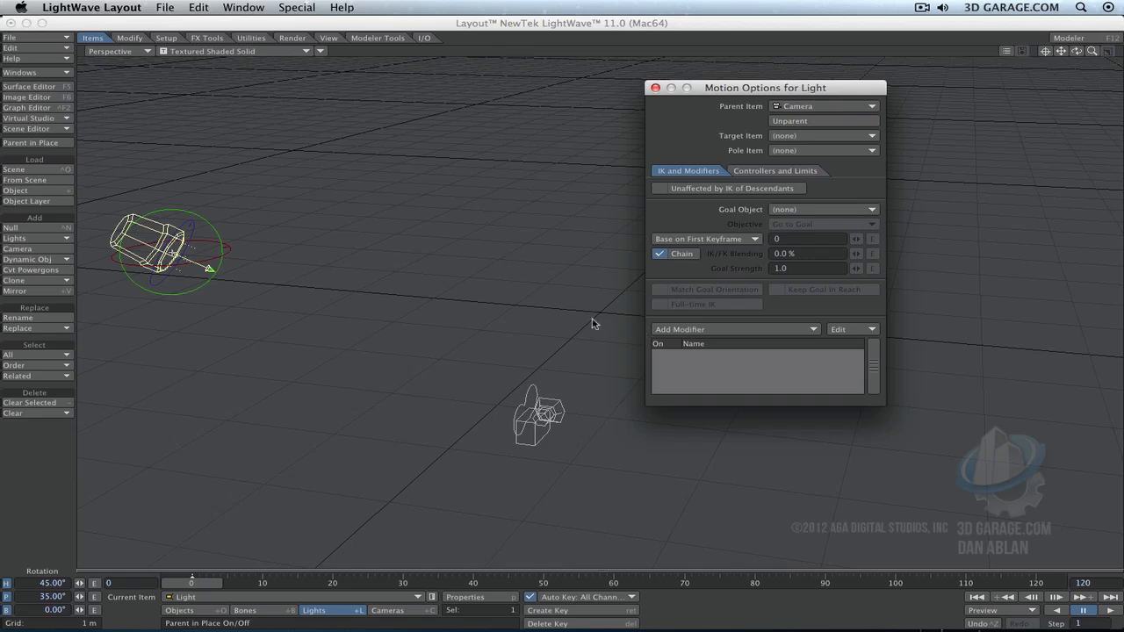
pyautogui.moveTo(727, 97); pyautogui.dragTo(930, 118)
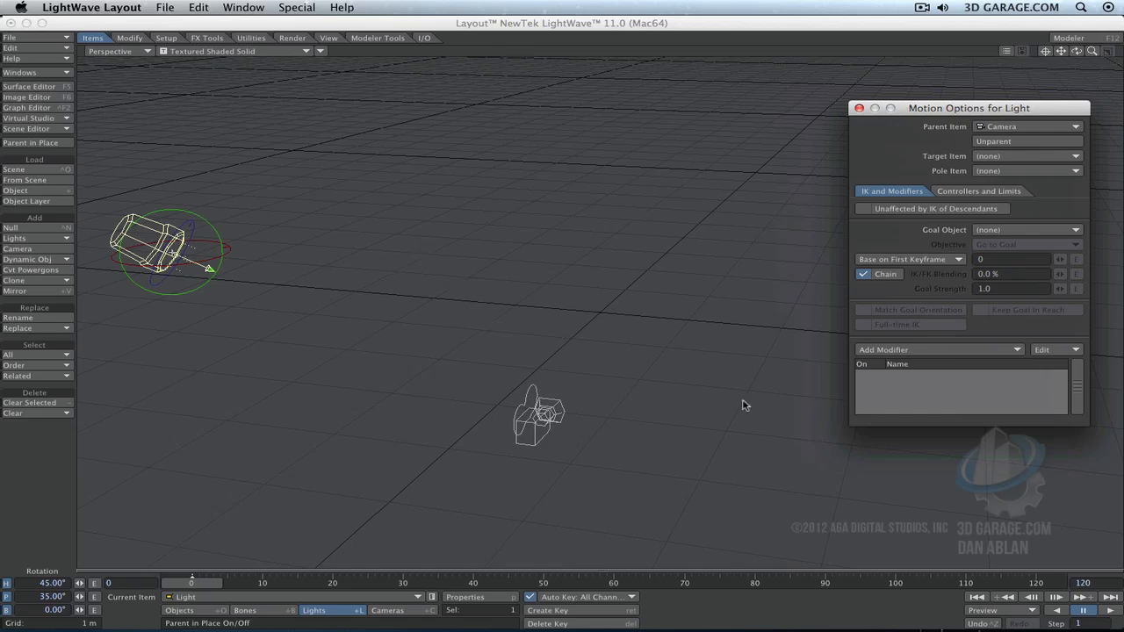
# Step: Turn Parent in Place back on, close the light's motion options, and open the Display preferences
pyautogui.click(53, 142)
pyautogui.click(860, 108)
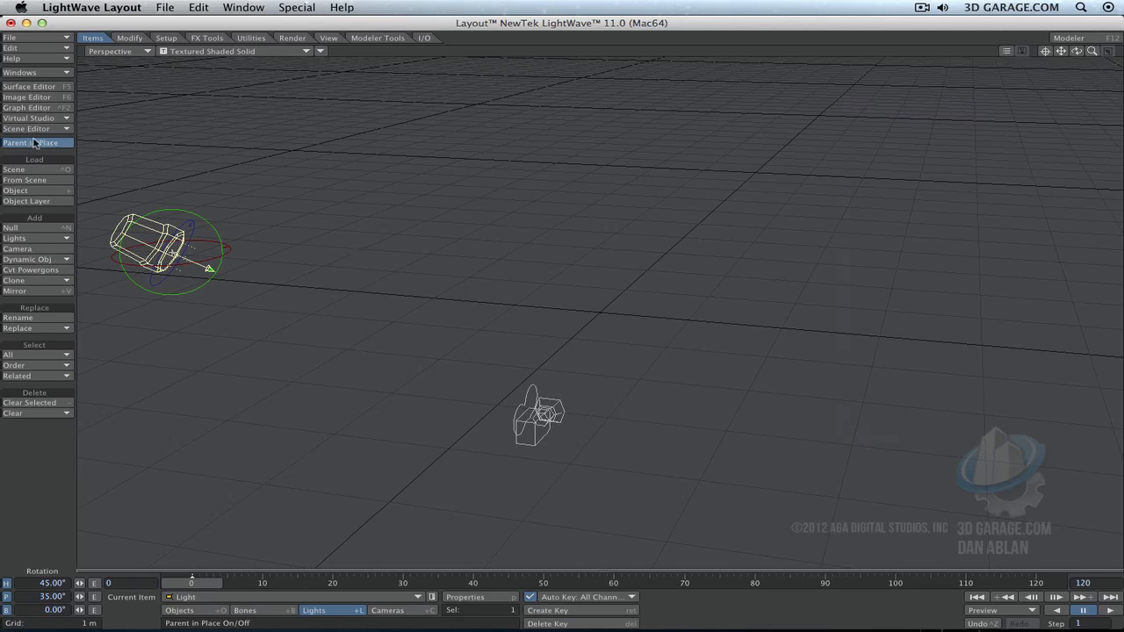
pyautogui.press('d')
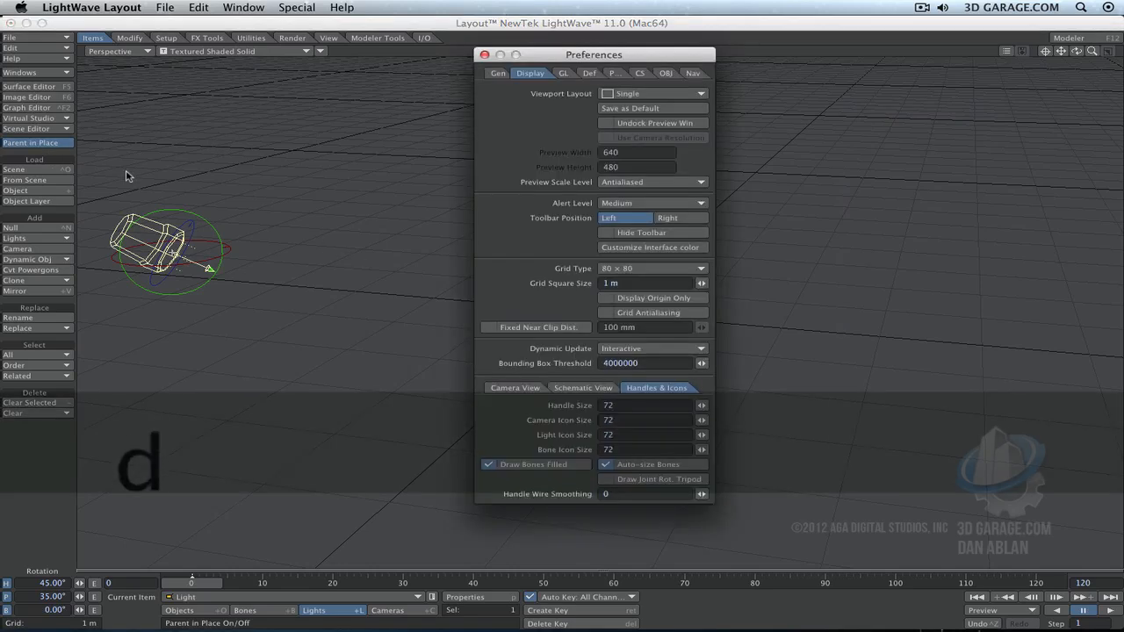
# Step: Return to the General preferences and set Frames Per Second to 29.97
pyautogui.click(502, 75)
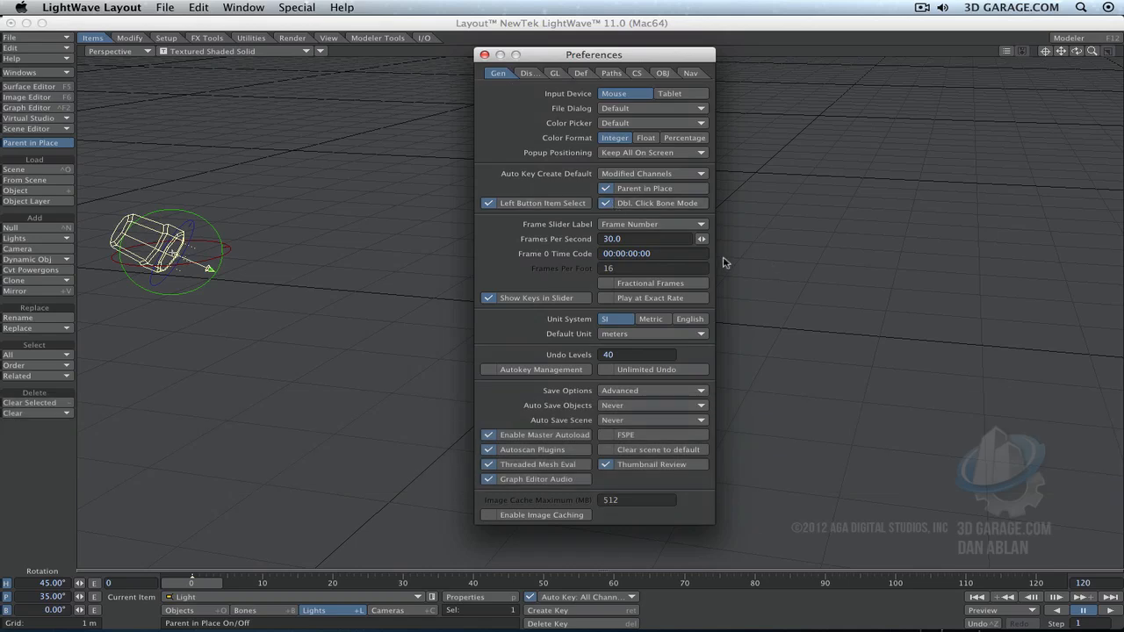
pyautogui.click(652, 241)
pyautogui.write('2')
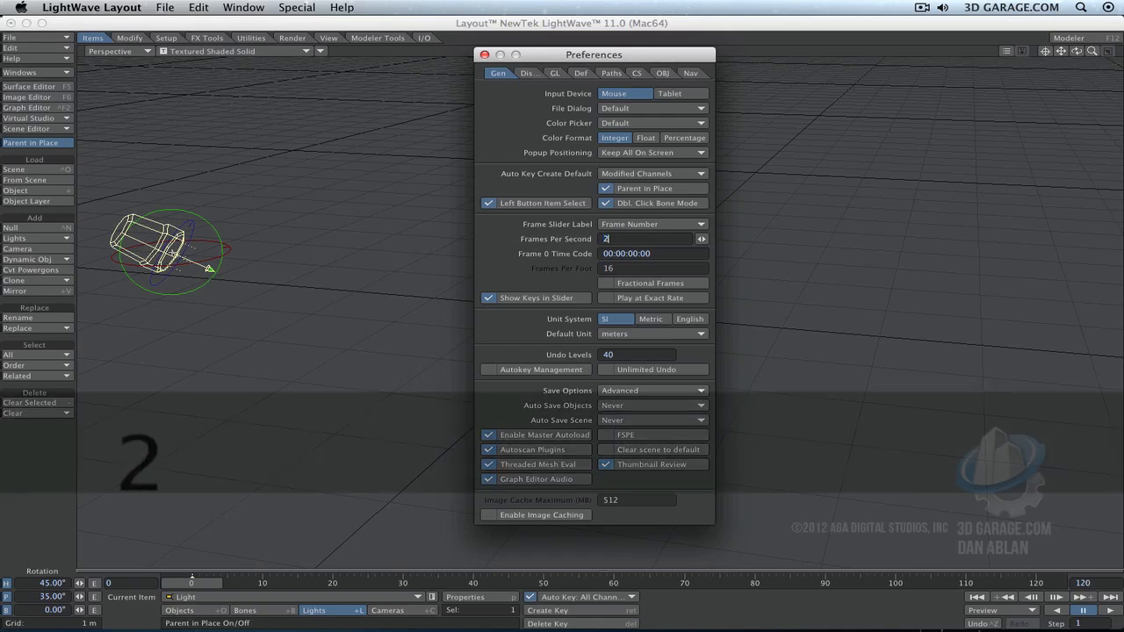
pyautogui.write('9.97')
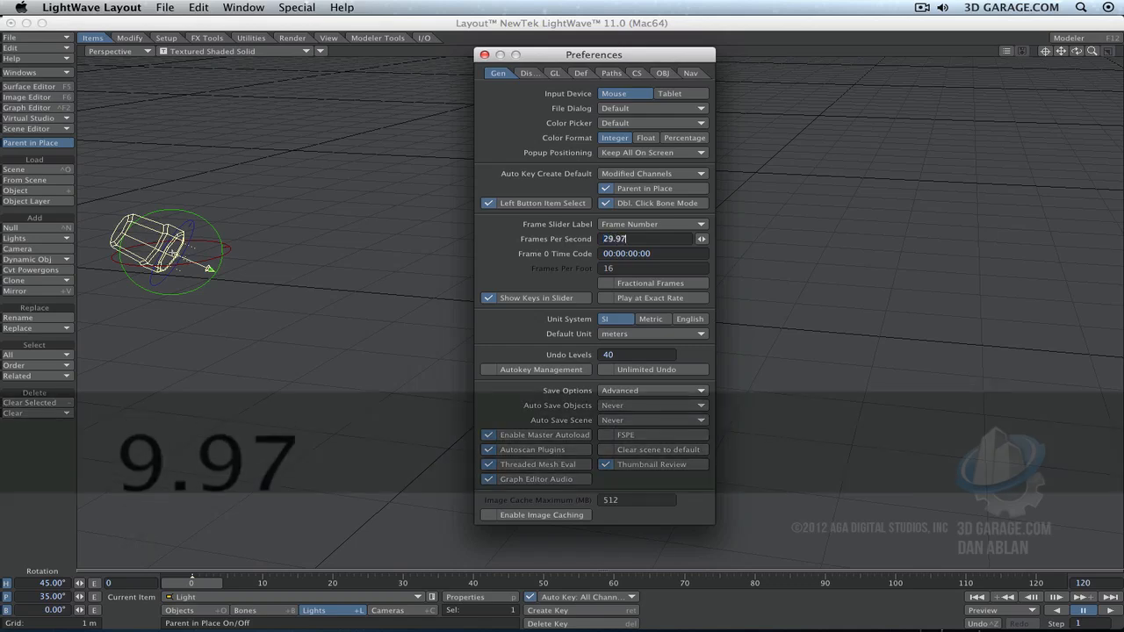
pyautogui.press('Tab')
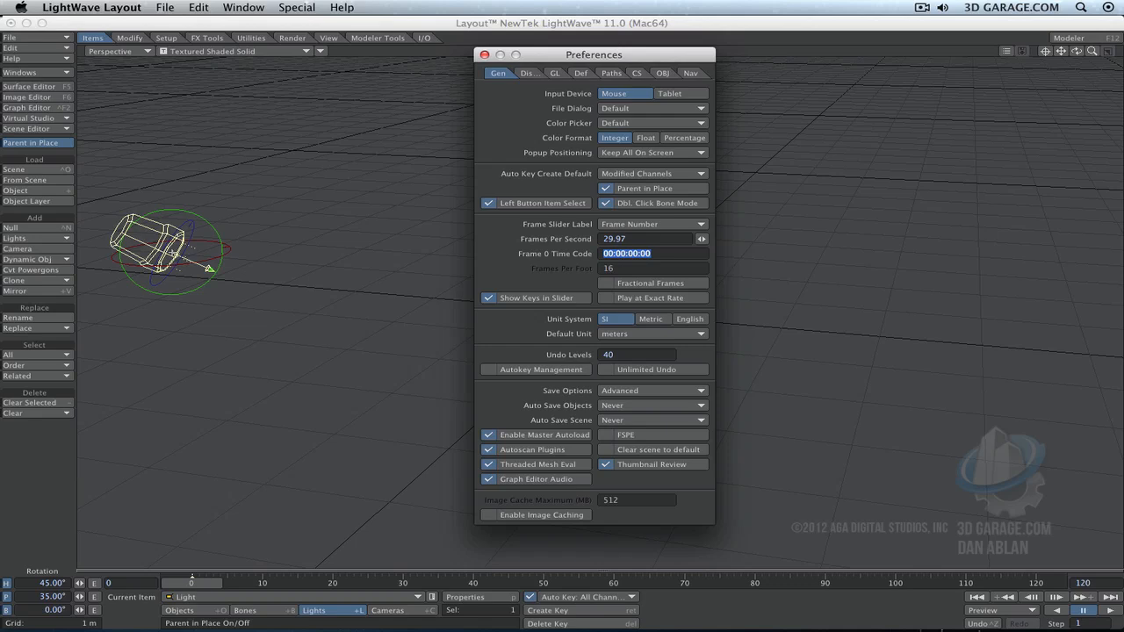
# Step: Switch Fractional Frames, Autokey Management and Unlimited Undo each on and back off
pyautogui.click(692, 283)
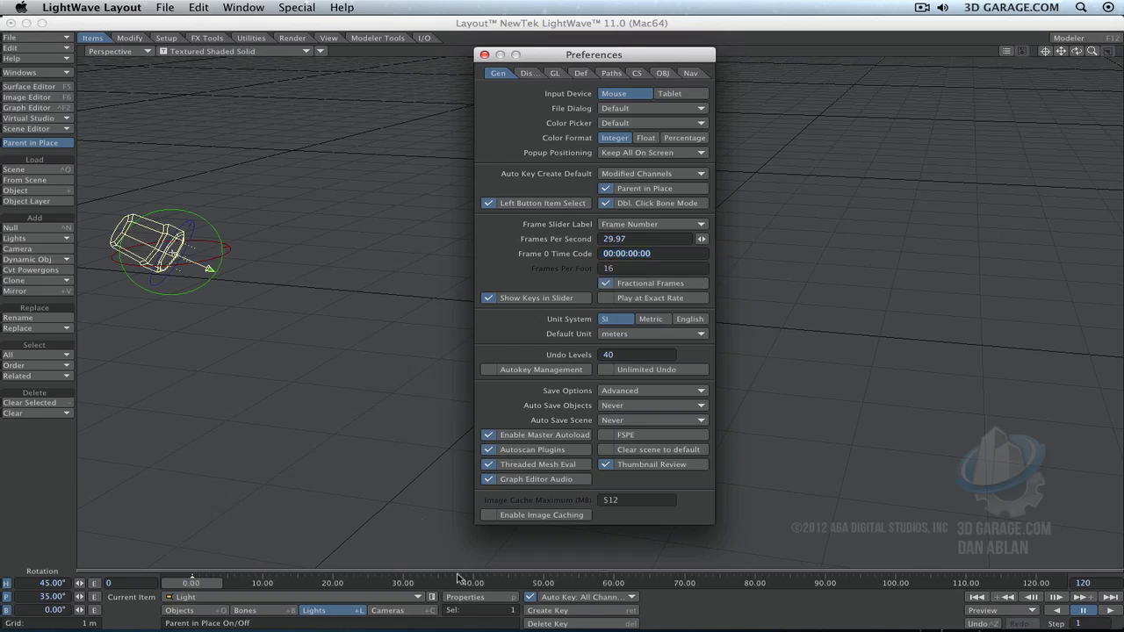
pyautogui.click(643, 286)
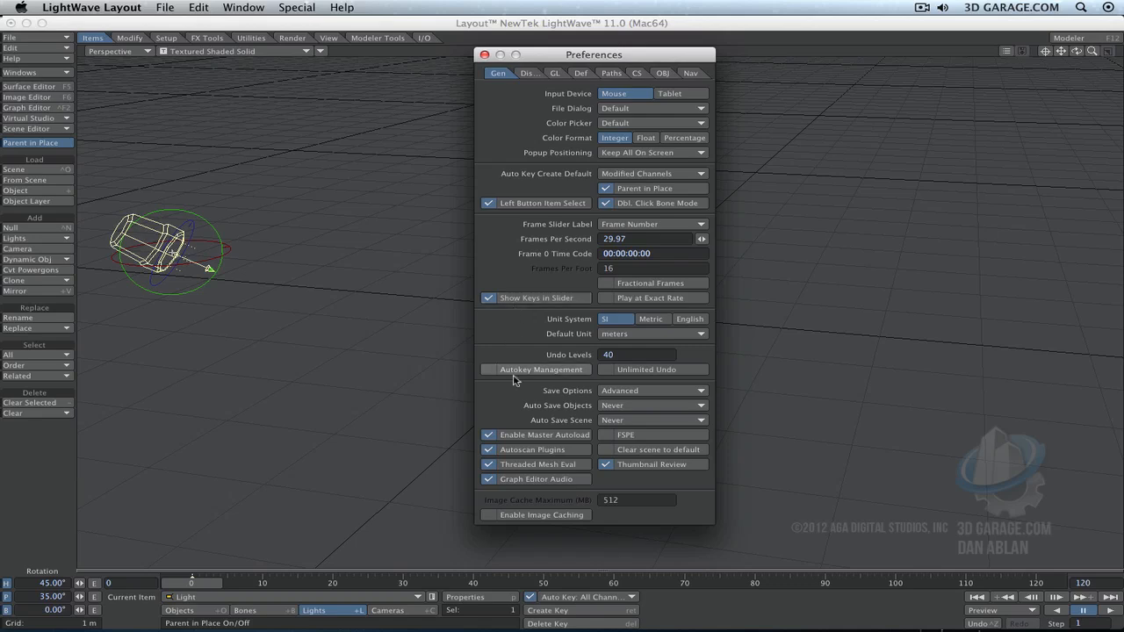
pyautogui.click(556, 371)
pyautogui.click(556, 370)
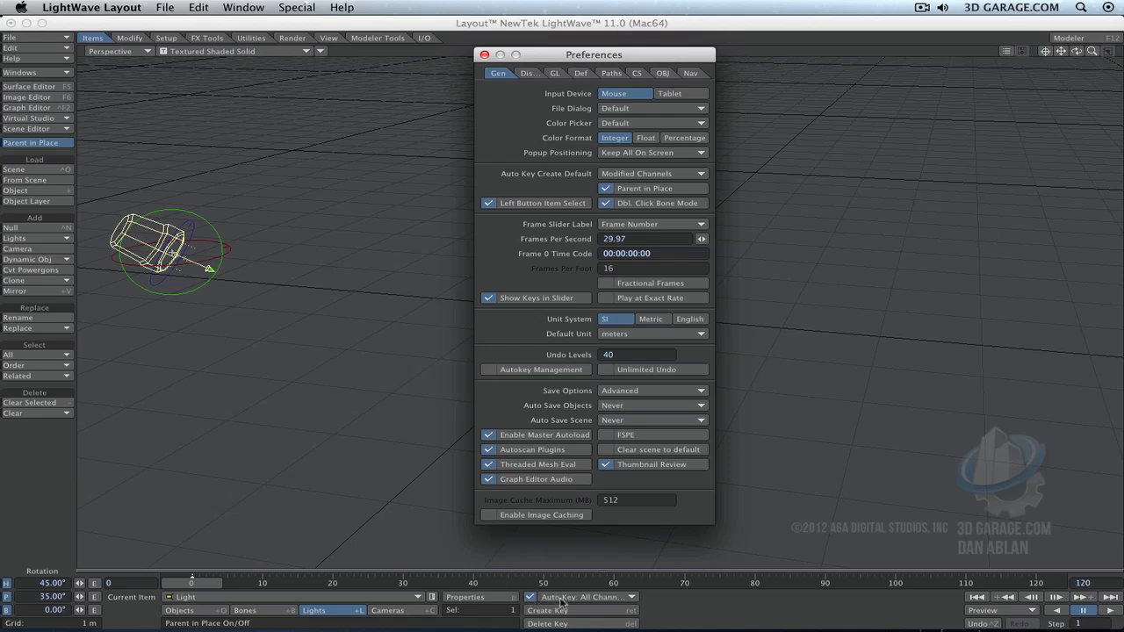
pyautogui.click(637, 370)
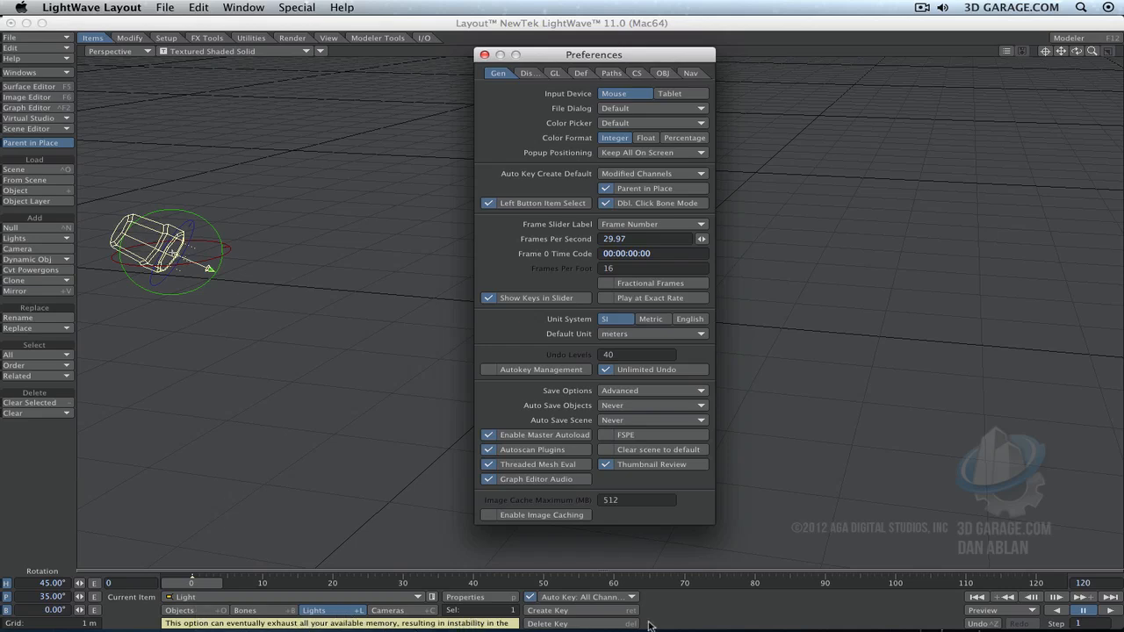
pyautogui.click(623, 369)
# Step: Look through the Save Options and Auto Save Objects choices, keeping Advanced and Never
pyautogui.click(641, 391)
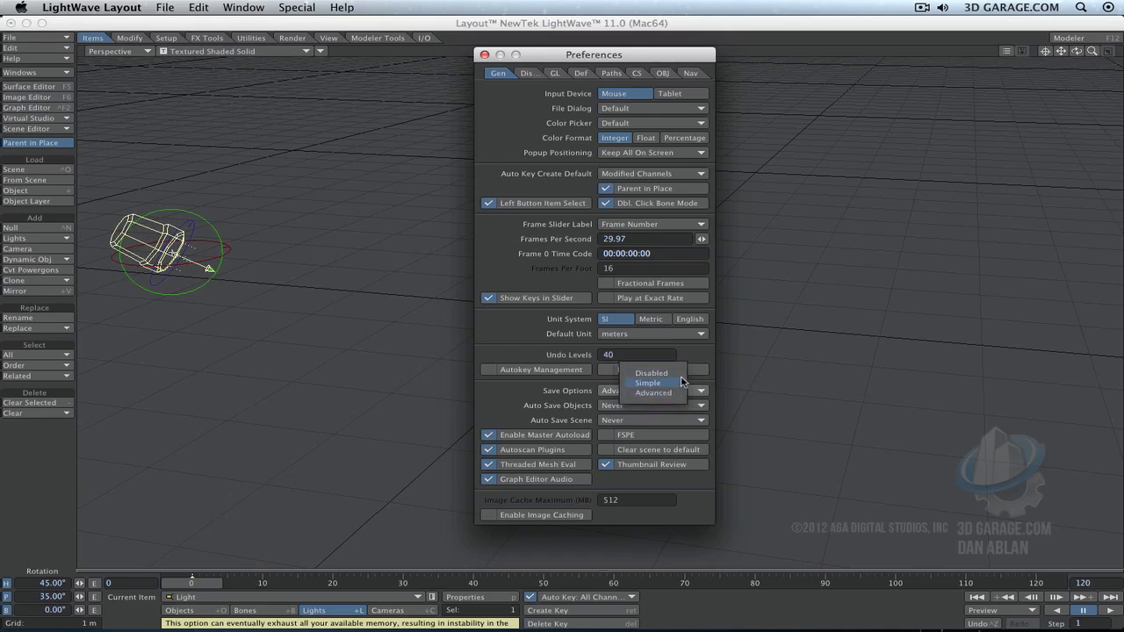
pyautogui.click(653, 393)
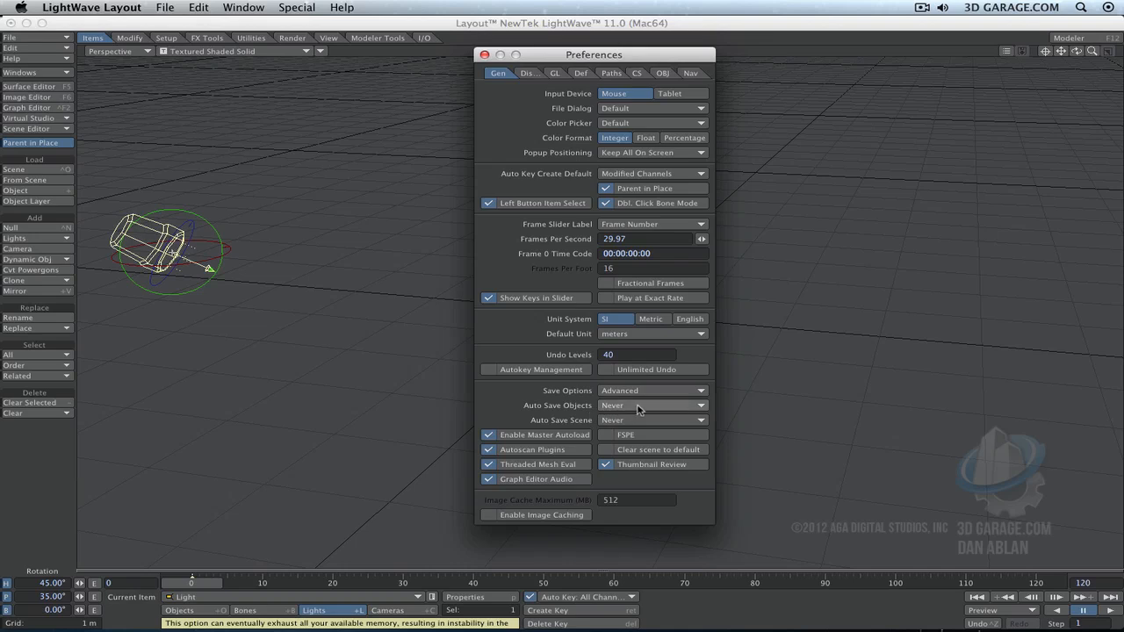
pyautogui.click(634, 406)
pyautogui.click(649, 474)
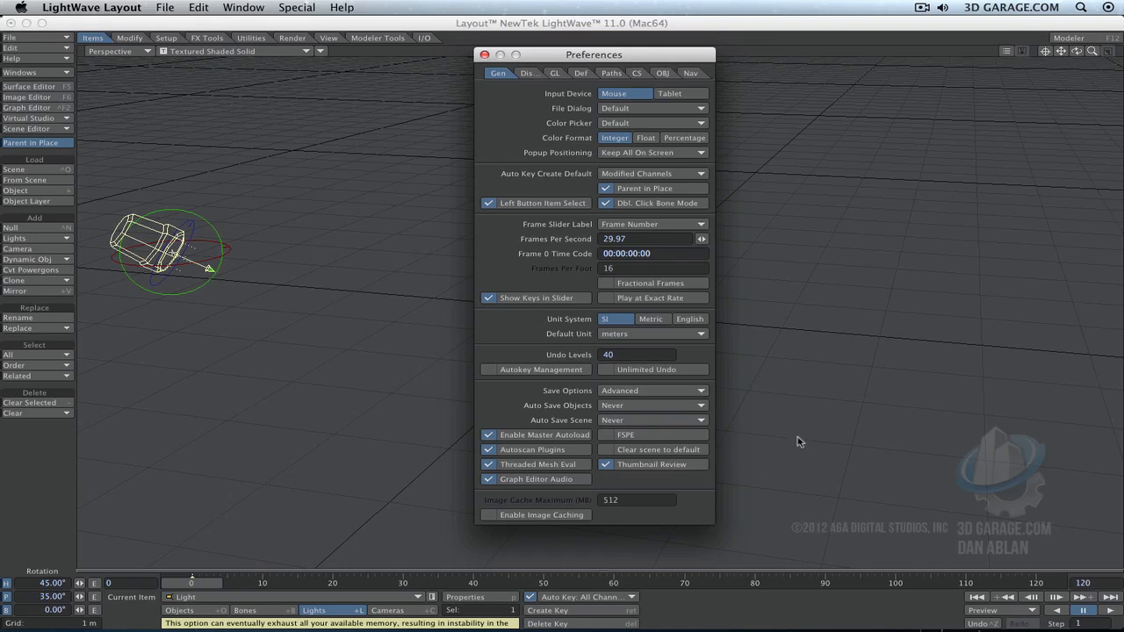
pyautogui.click(659, 453)
pyautogui.moveTo(1016, 627)
# Step: Open the Display preferences and look through the viewport layout choices, keeping Single
pyautogui.click(529, 73)
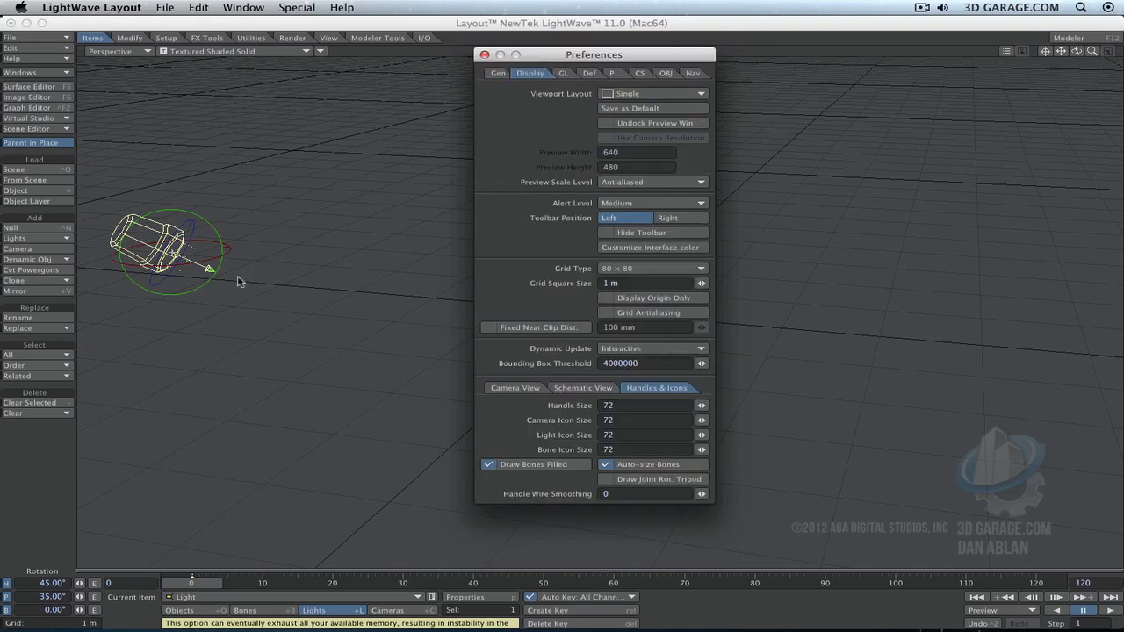
pyautogui.click(619, 94)
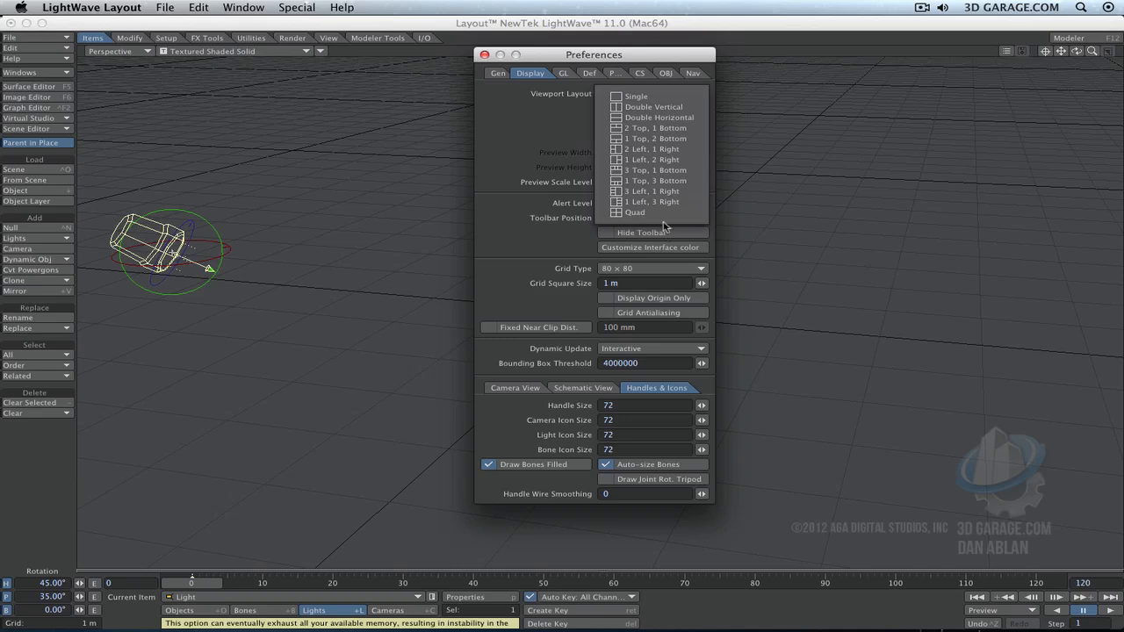
pyautogui.click(674, 95)
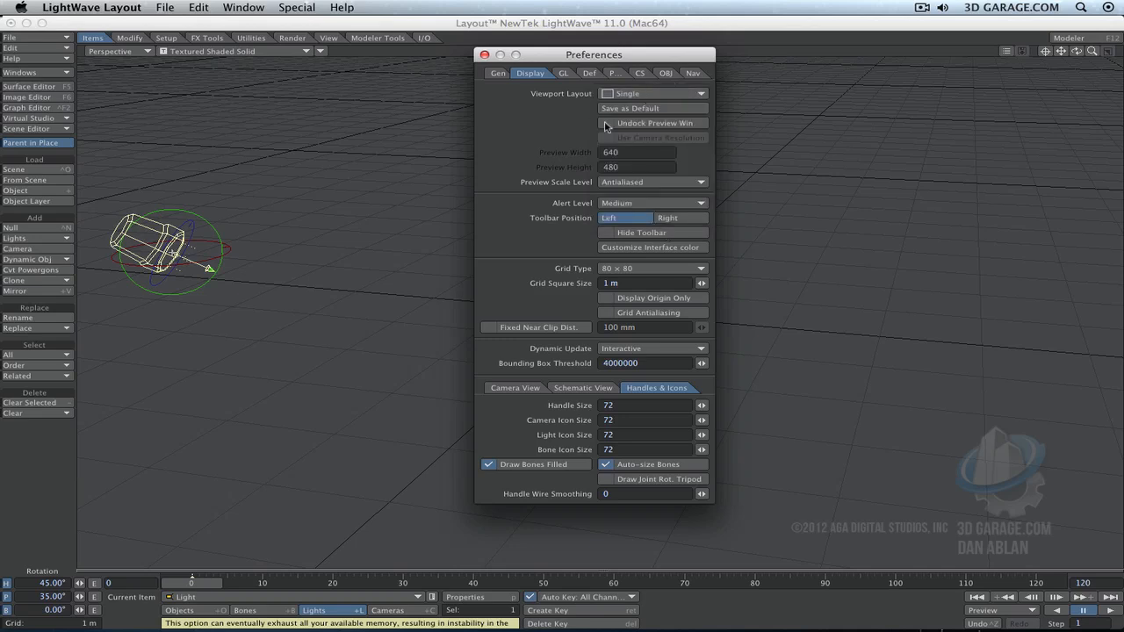
# Step: Try the Double Vertical viewport layout and switch back to Single
pyautogui.click(646, 93)
pyautogui.click(654, 106)
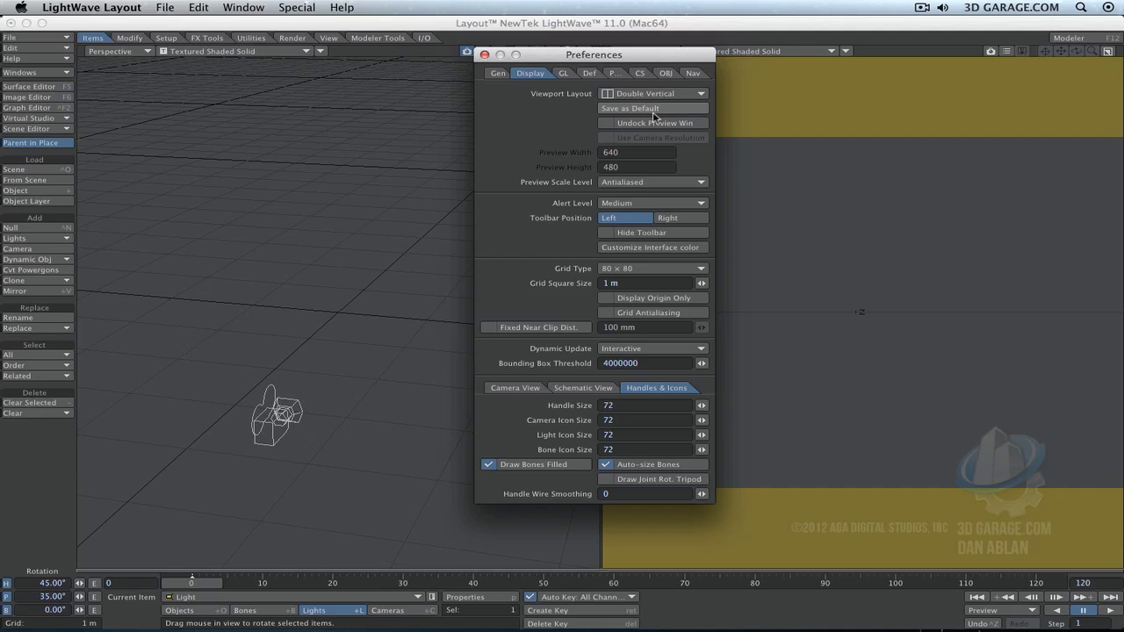
pyautogui.click(653, 93)
pyautogui.click(649, 84)
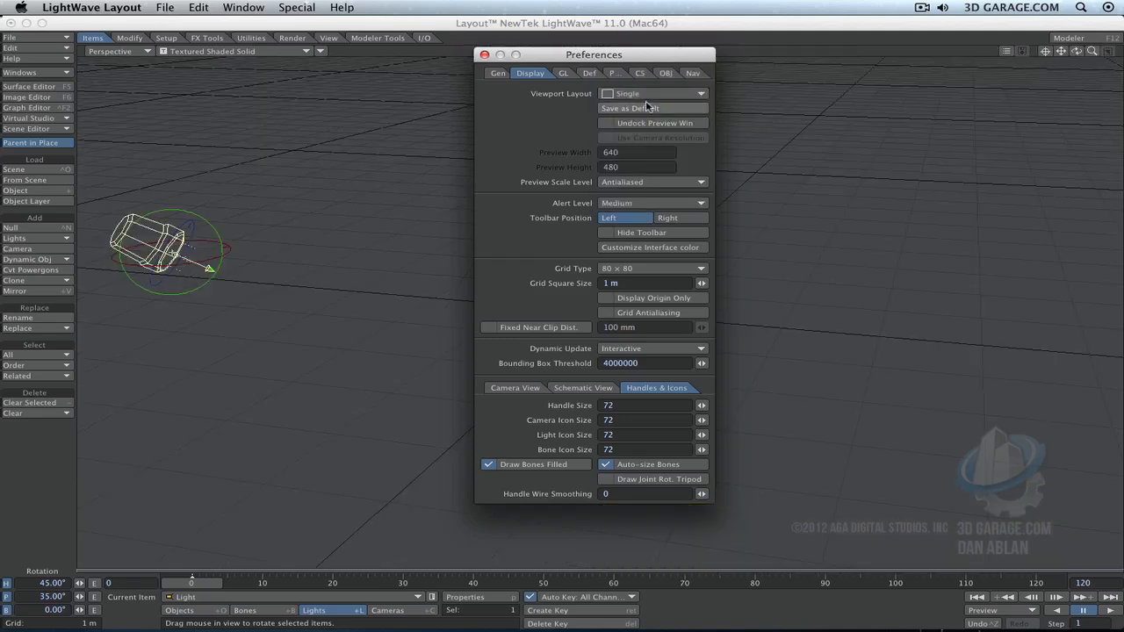
# Step: Undock the preview window using the camera resolution and test-render the current frame
pyautogui.click(608, 124)
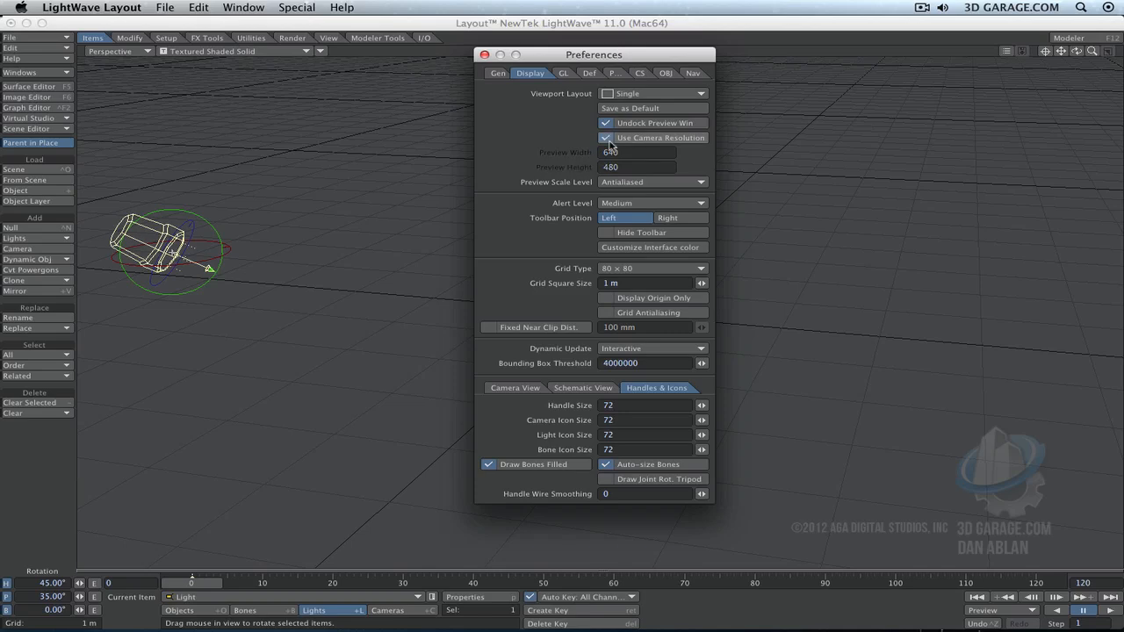
pyautogui.click(637, 138)
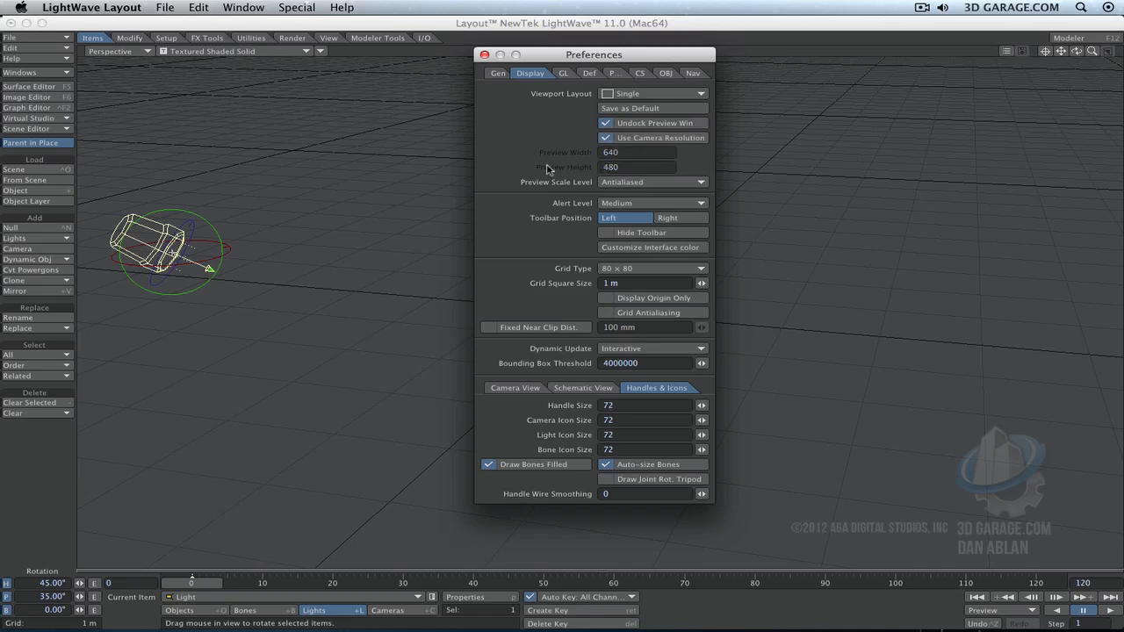
pyautogui.press('F9')
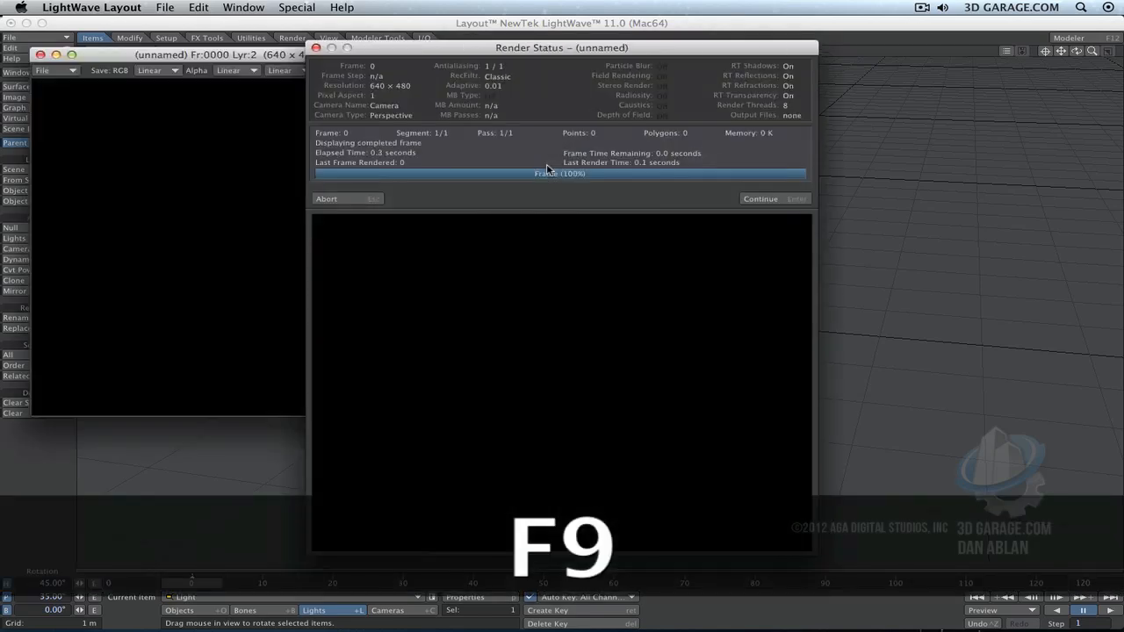
pyautogui.click(760, 200)
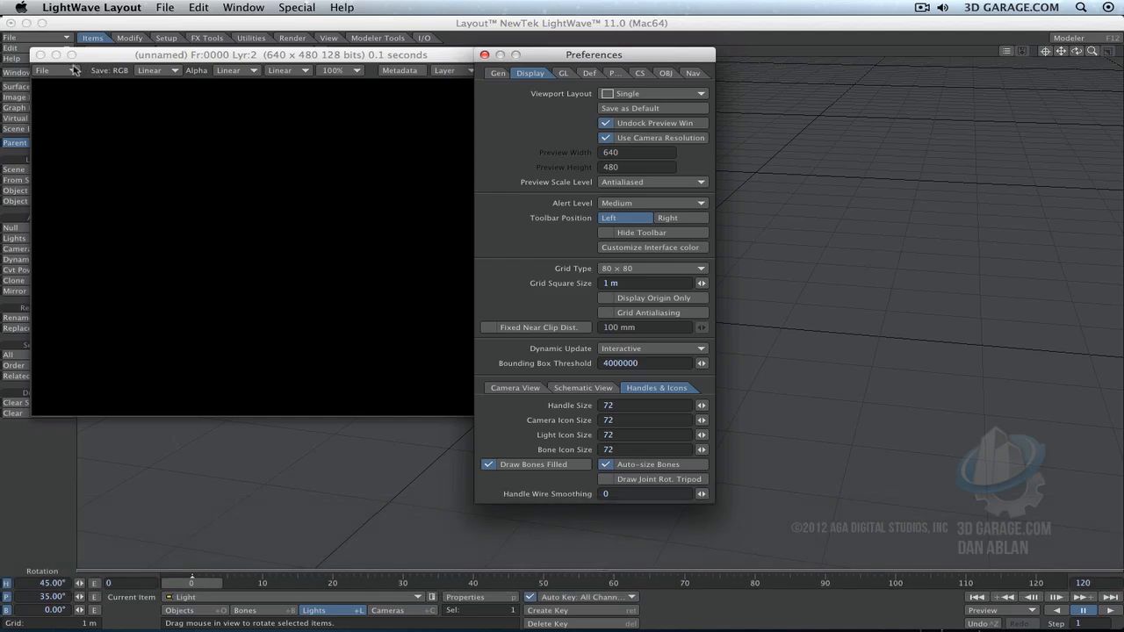
# Step: Close the rendered image and turn Use Camera Resolution and Undock Preview Win back off
pyautogui.click(40, 54)
pyautogui.click(657, 138)
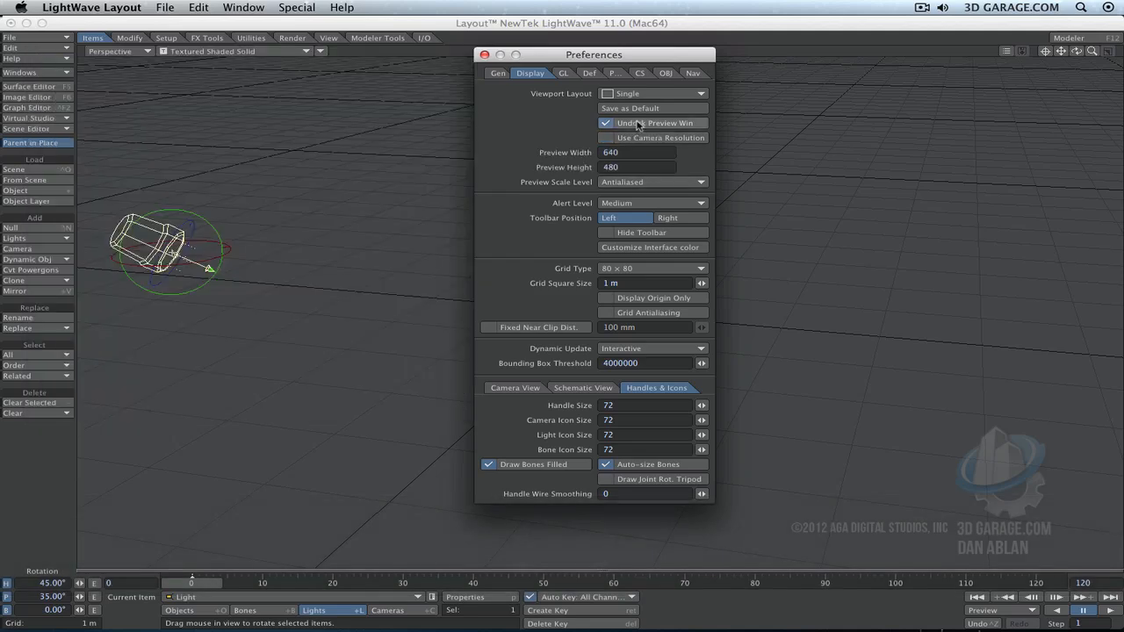
pyautogui.click(640, 123)
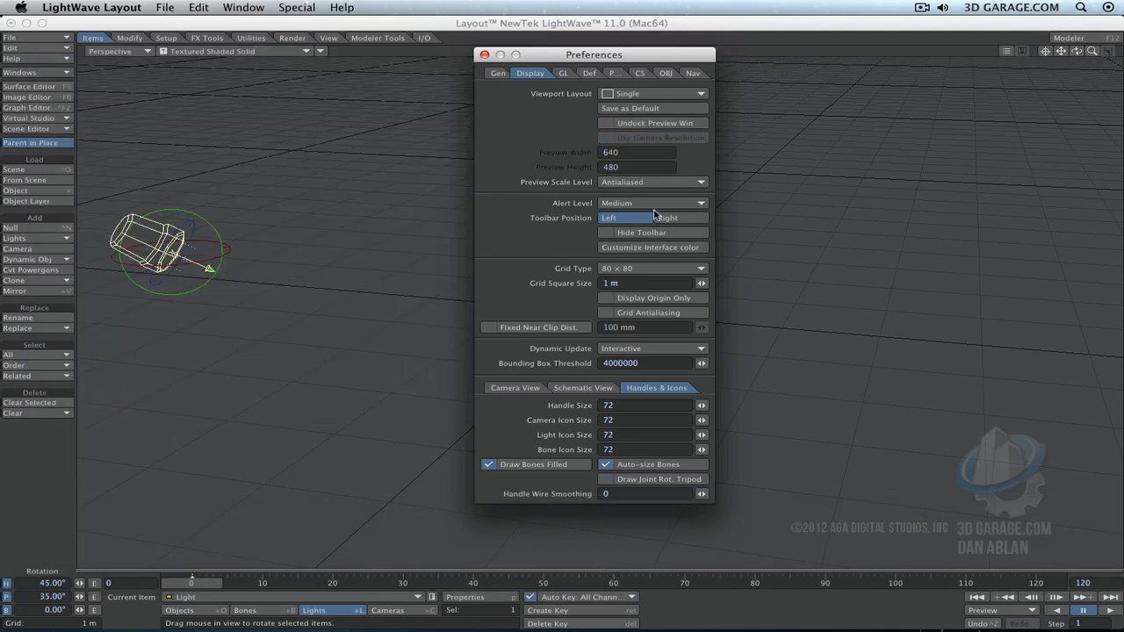
# Step: Keep the preview scale level at Antialiased, and try the Low and High alert levels before restoring Medium
pyautogui.click(674, 183)
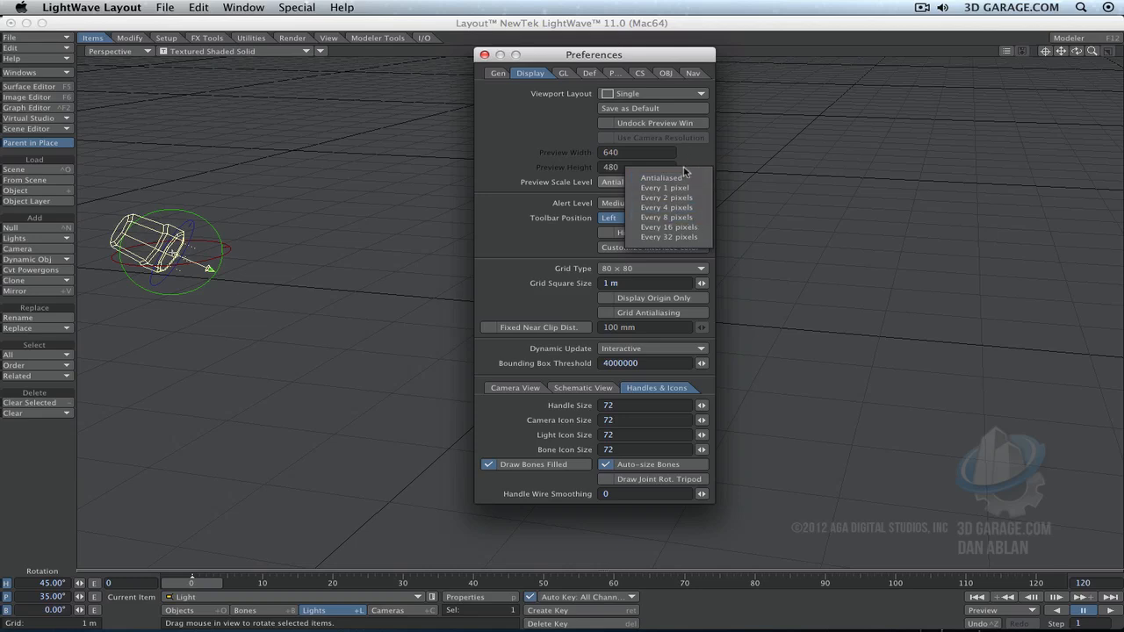
pyautogui.click(686, 177)
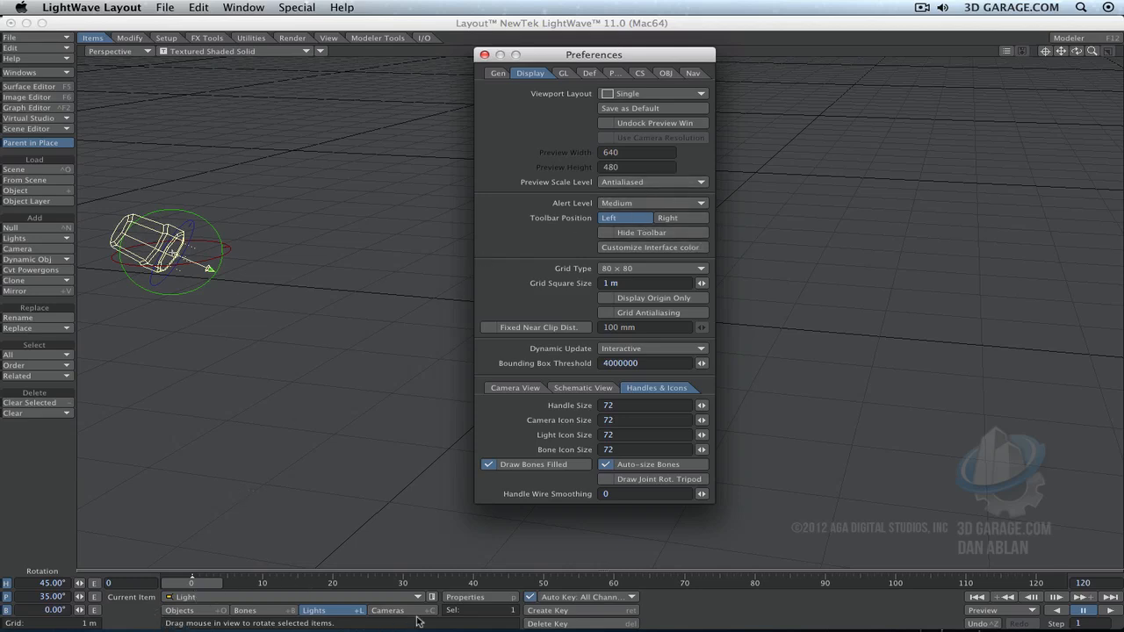
pyautogui.click(643, 205)
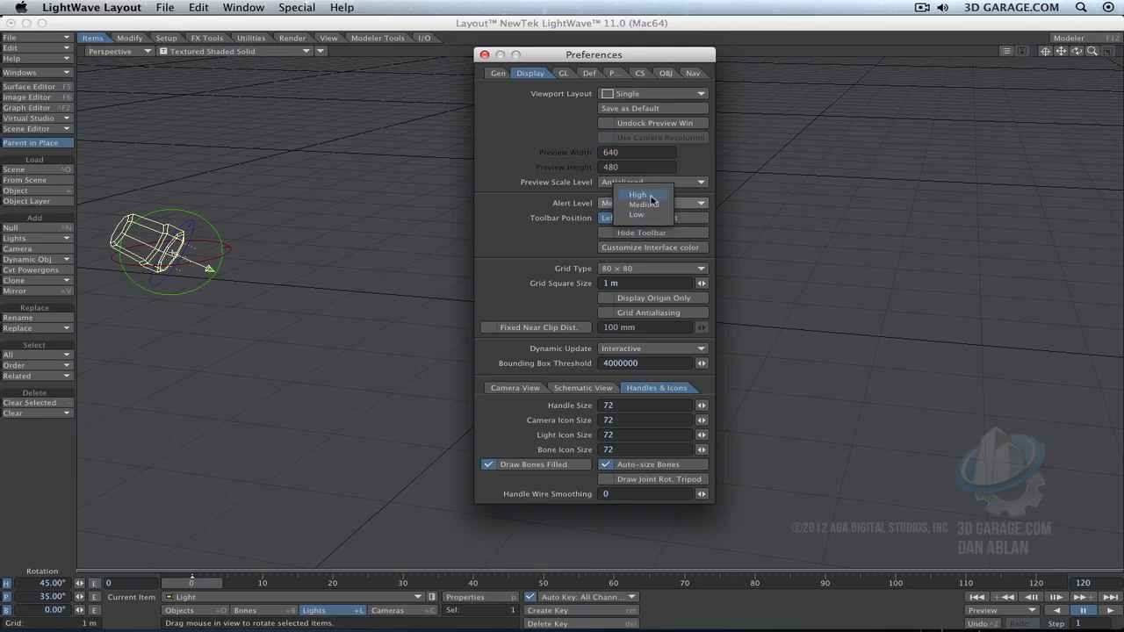
pyautogui.click(654, 215)
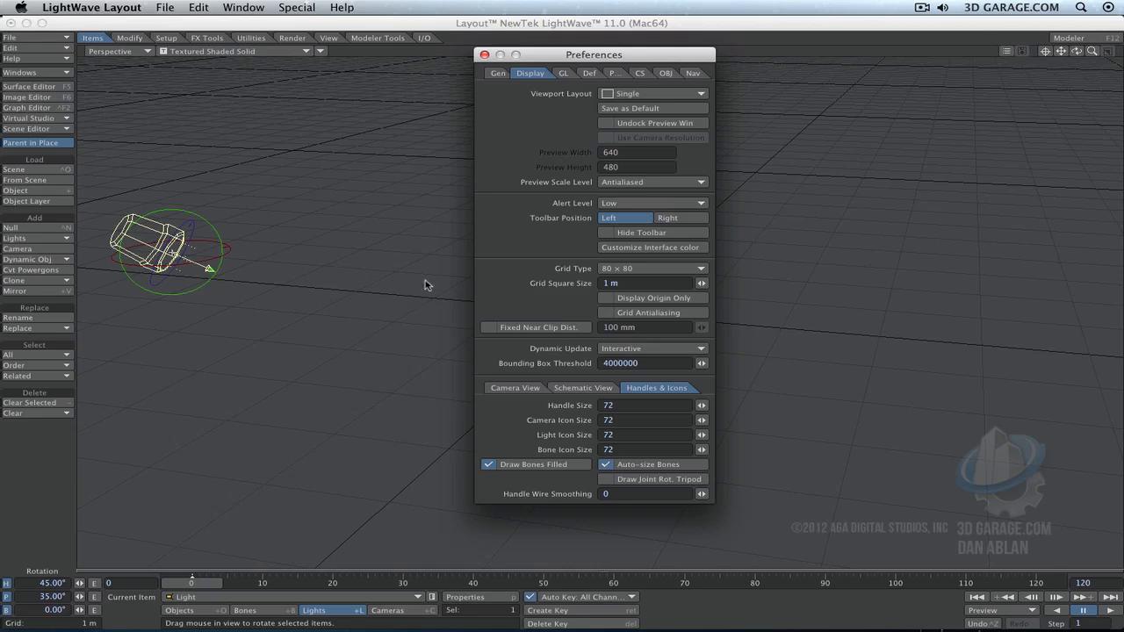
pyautogui.click(647, 203)
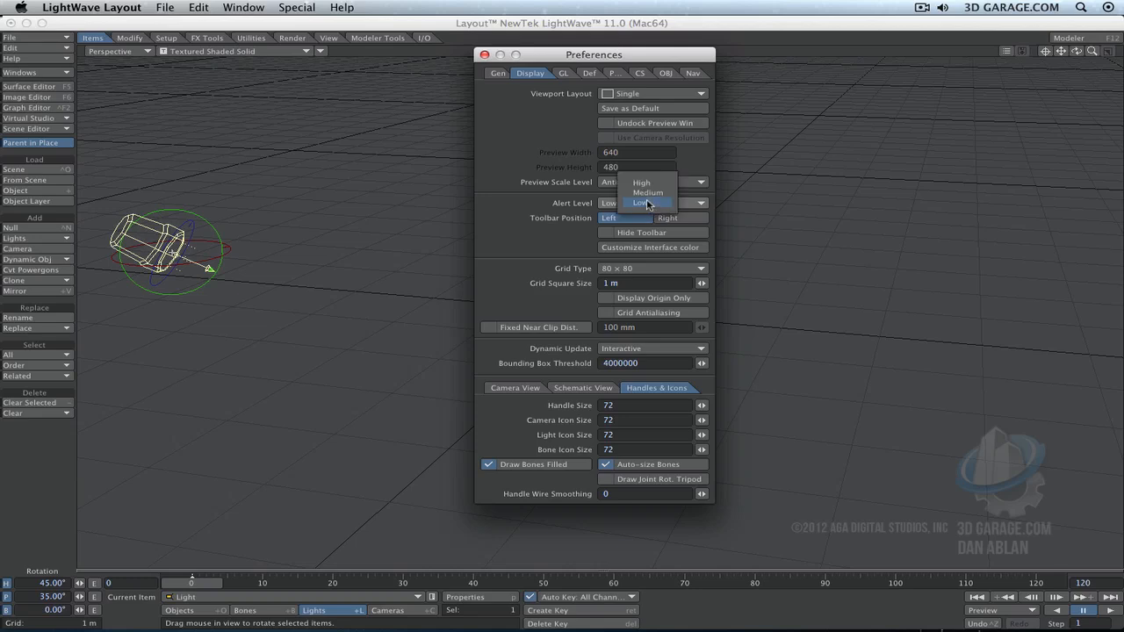
pyautogui.click(646, 180)
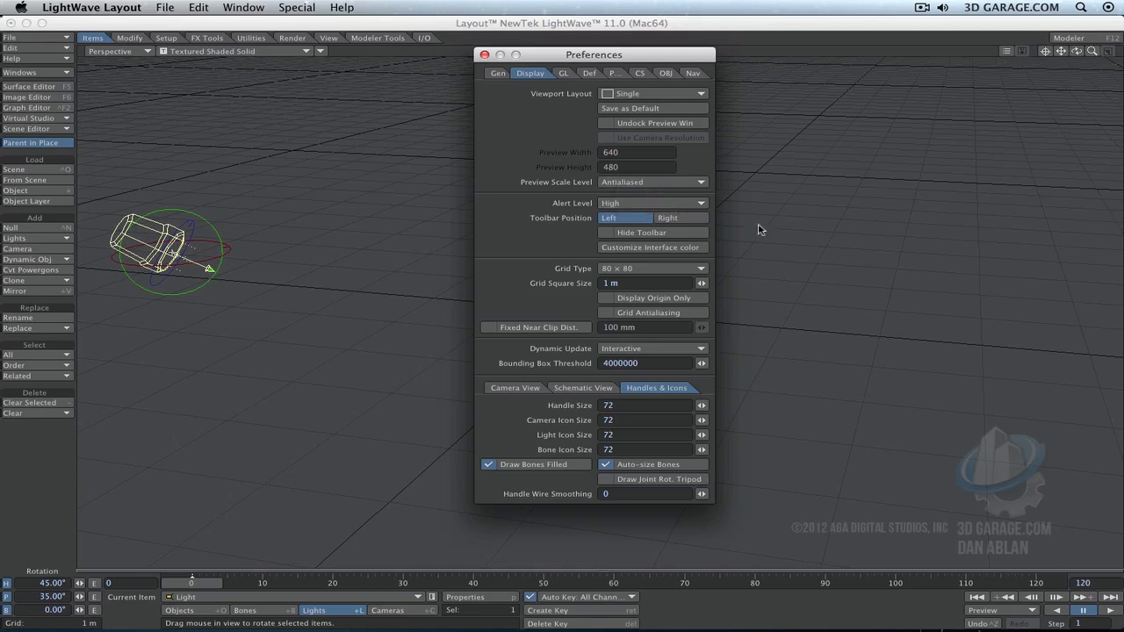
pyautogui.click(685, 203)
pyautogui.click(689, 217)
# Step: Try the toolbar on the right side and return it to the left, and switch Hide Toolbar on and back off
pyautogui.click(678, 218)
pyautogui.click(637, 218)
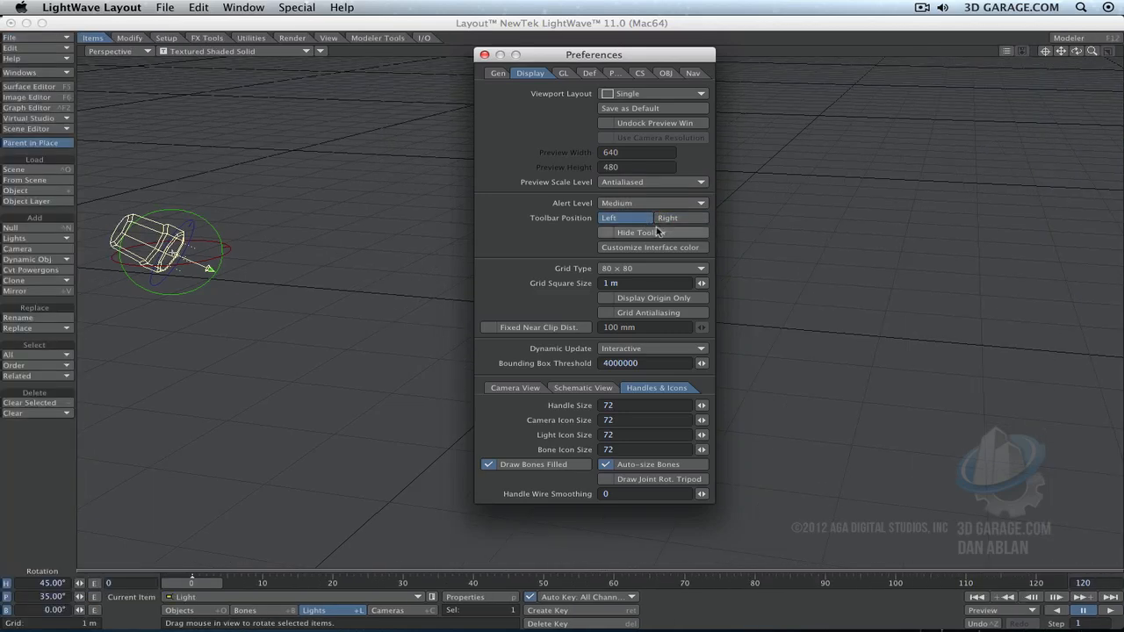
pyautogui.click(657, 232)
pyautogui.click(659, 233)
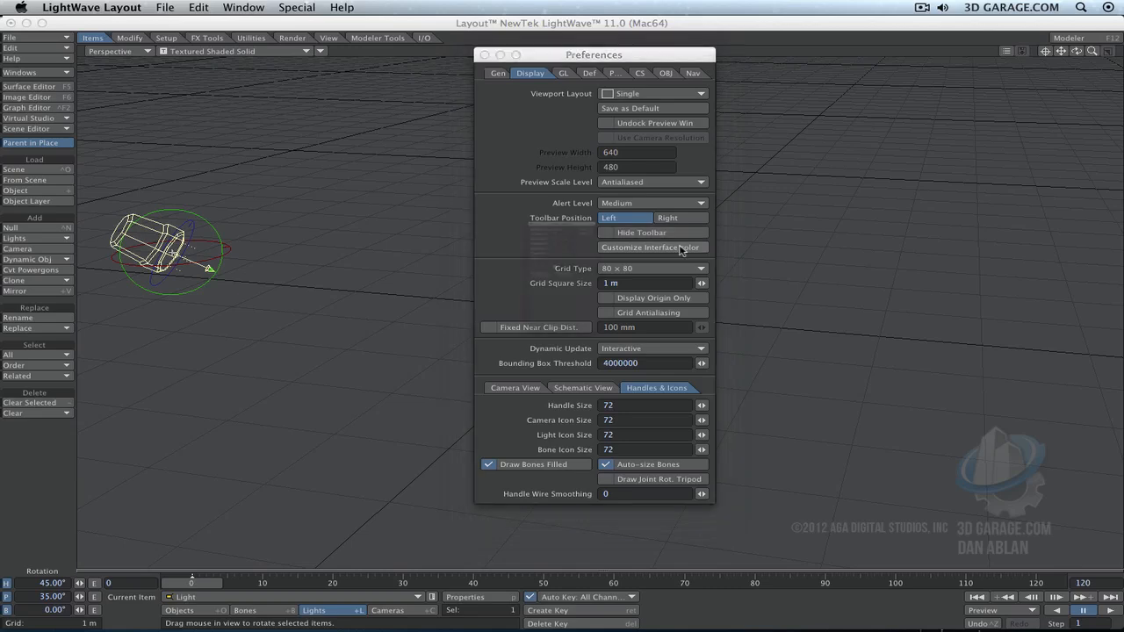
# Step: Open the interface color customization and try red values of 20 for State, 129 for Action and 44 for Dialog buttons
pyautogui.click(681, 247)
pyautogui.moveTo(555, 70); pyautogui.dragTo(326, 57)
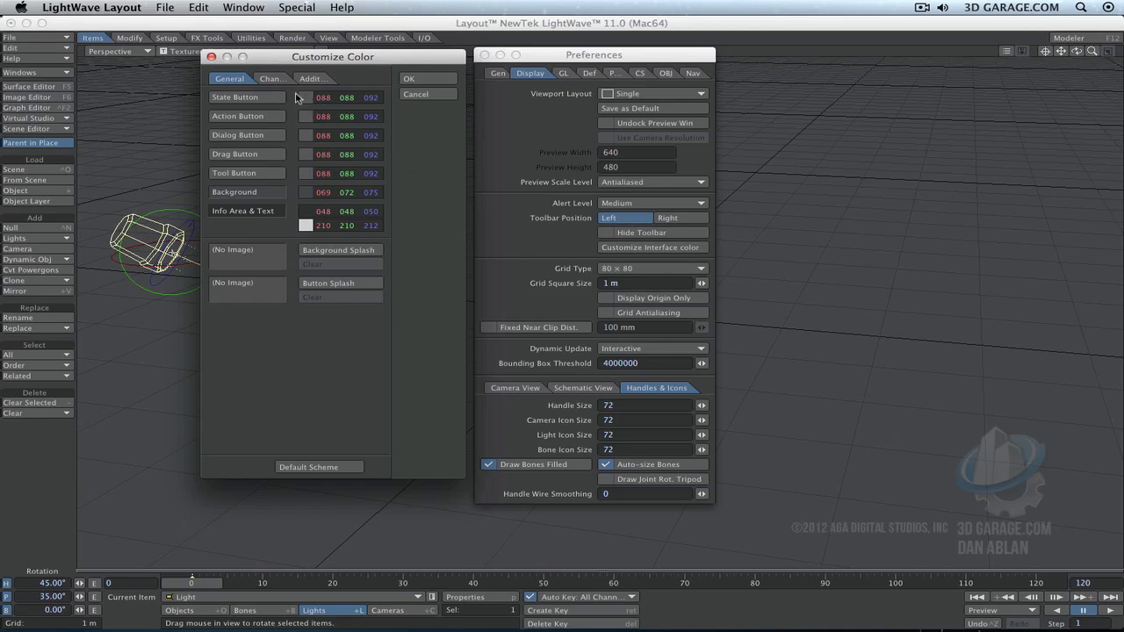
pyautogui.moveTo(328, 103)
pyautogui.mouseDown()
pyautogui.moveTo(290, 103)
pyautogui.moveTo(342, 116)
pyautogui.mouseUp()
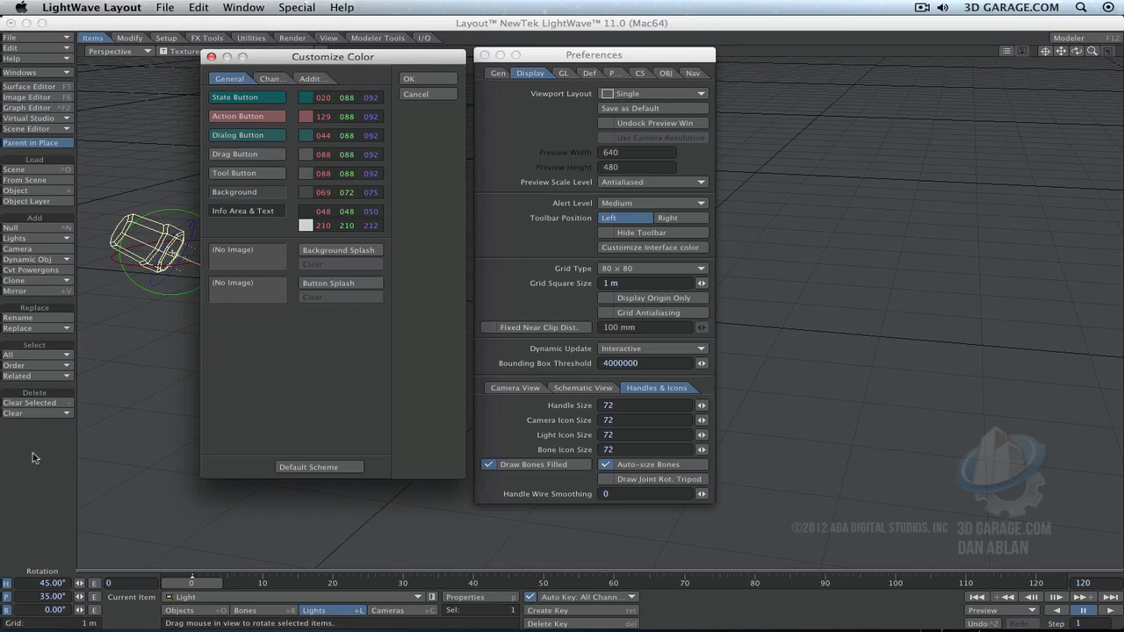
# Step: Try ReflectionMap.jpg as the background splash image and close the color customization
pyautogui.click(342, 253)
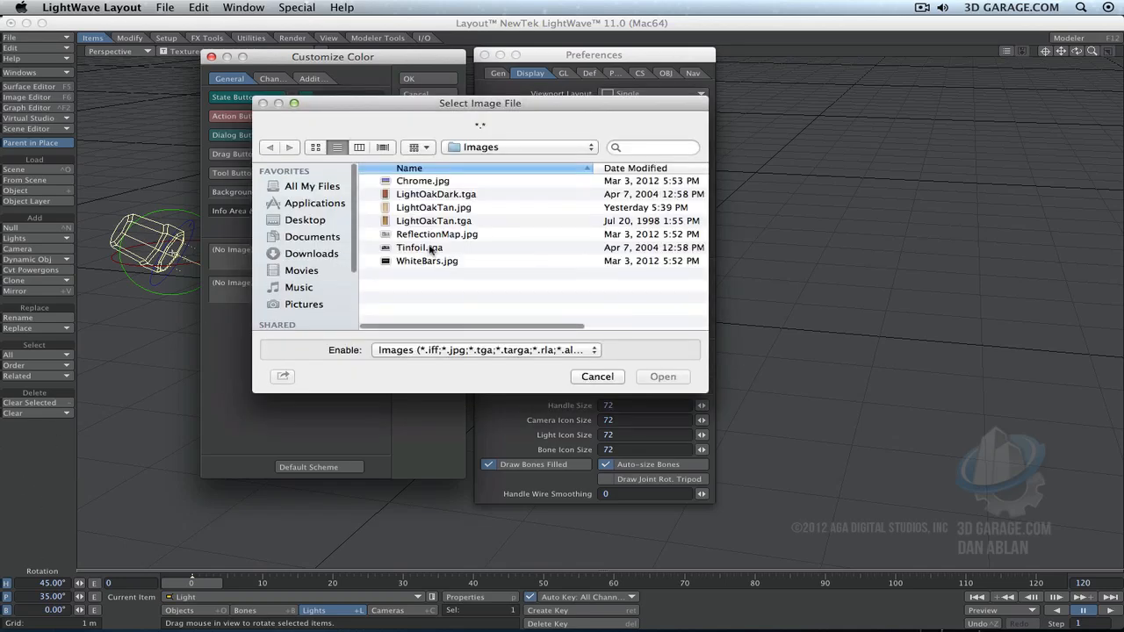
pyautogui.click(432, 236)
pyautogui.doubleClick(431, 235)
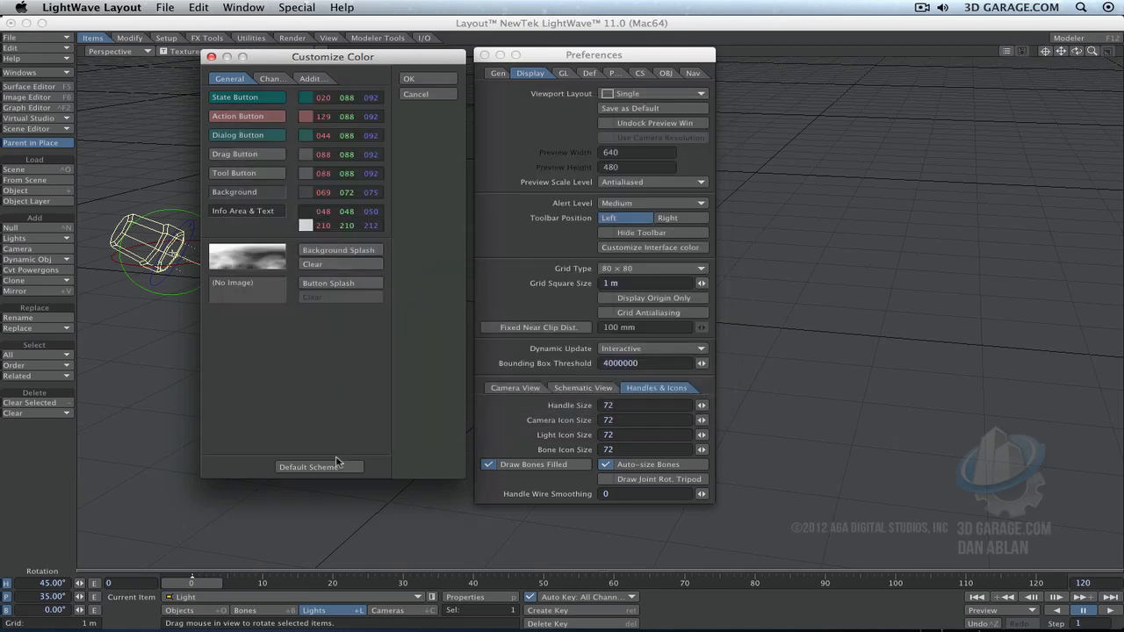
pyautogui.click(414, 79)
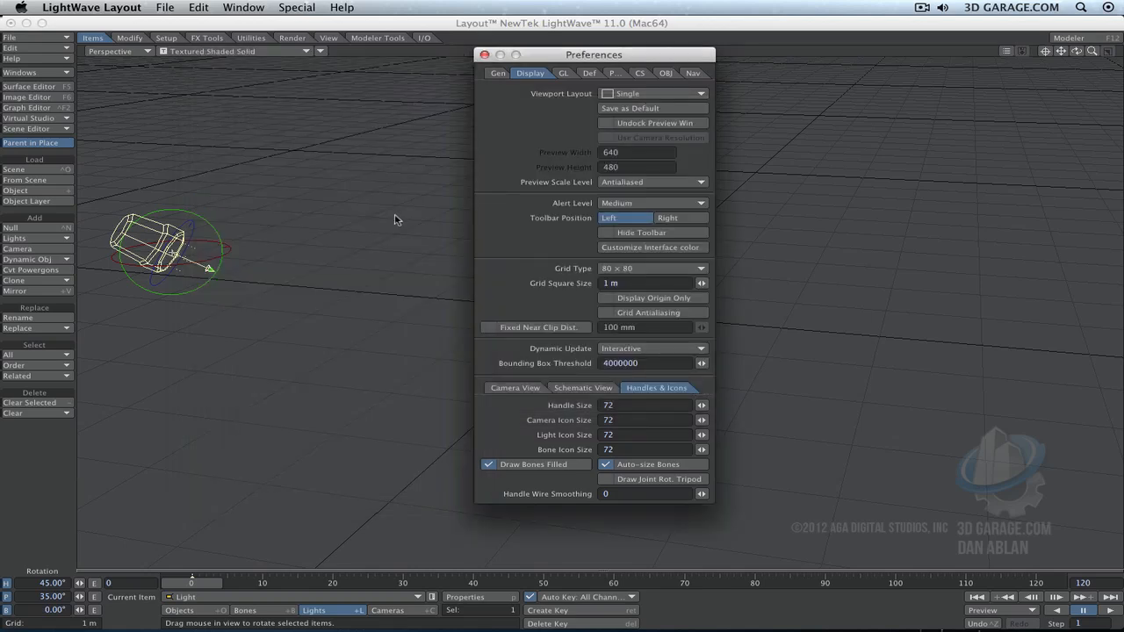
# Step: Quit LightWave Layout and relaunch it to apply the customized interface colors and background splash
pyautogui.click(95, 7)
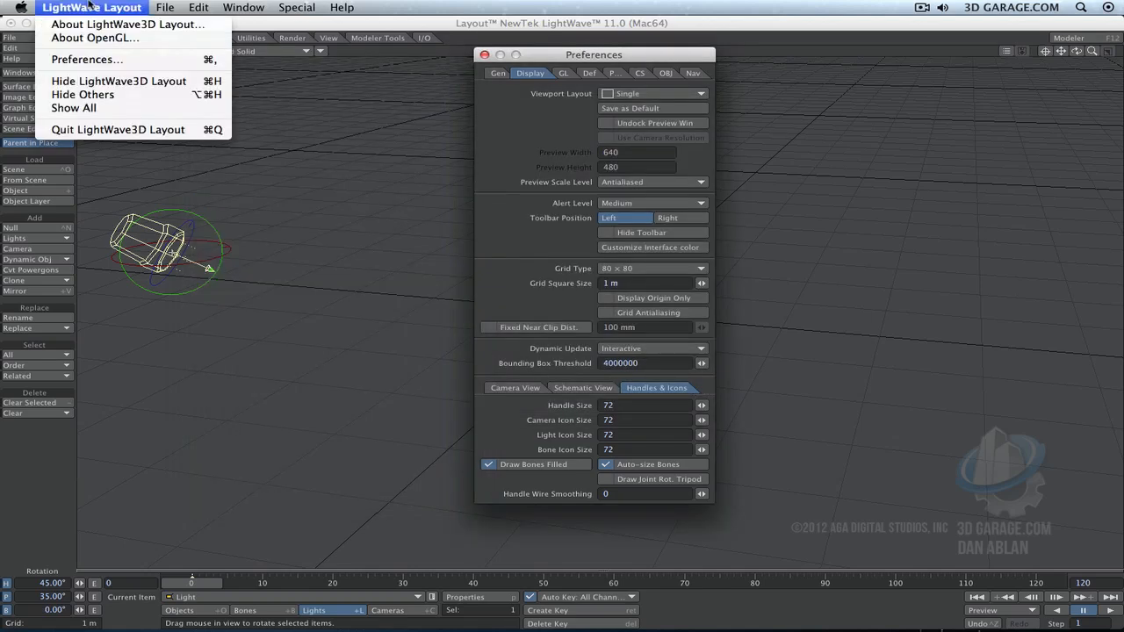
pyautogui.click(110, 128)
pyautogui.click(607, 389)
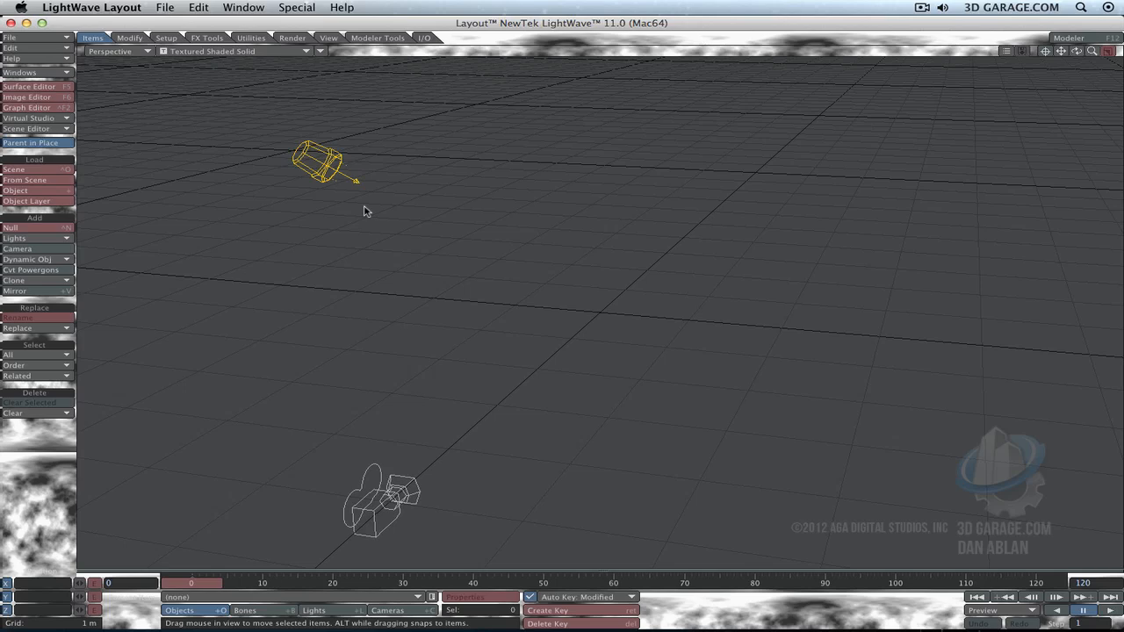
# Step: Restore the interface colors to the default scheme in the Display preferences, and restart Layout
pyautogui.press('d')
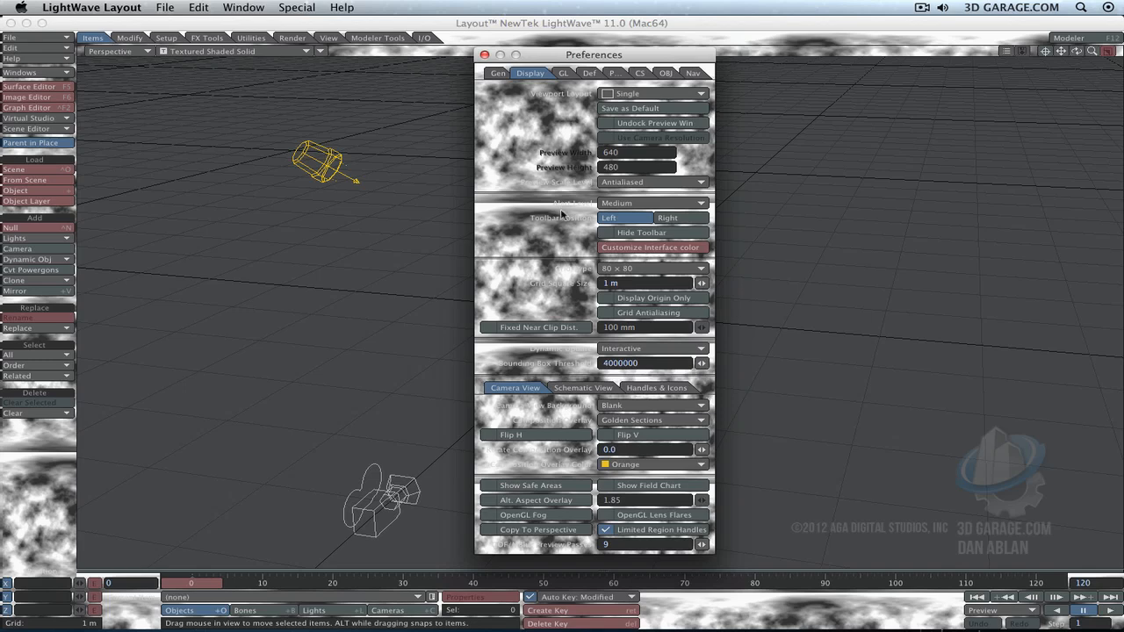
pyautogui.click(651, 247)
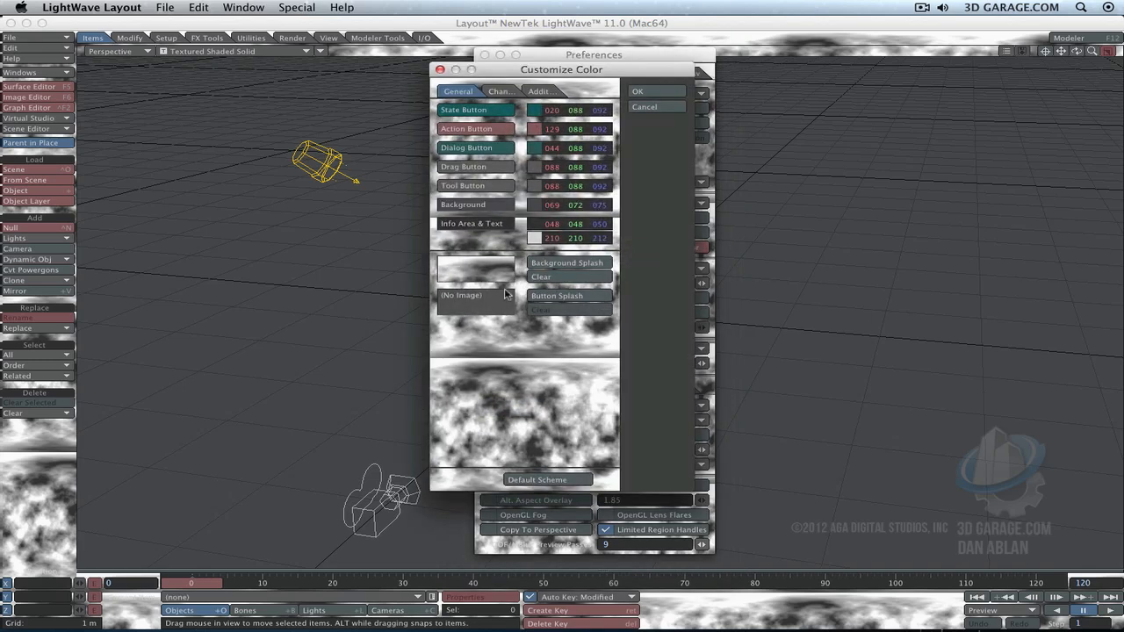
pyautogui.click(554, 479)
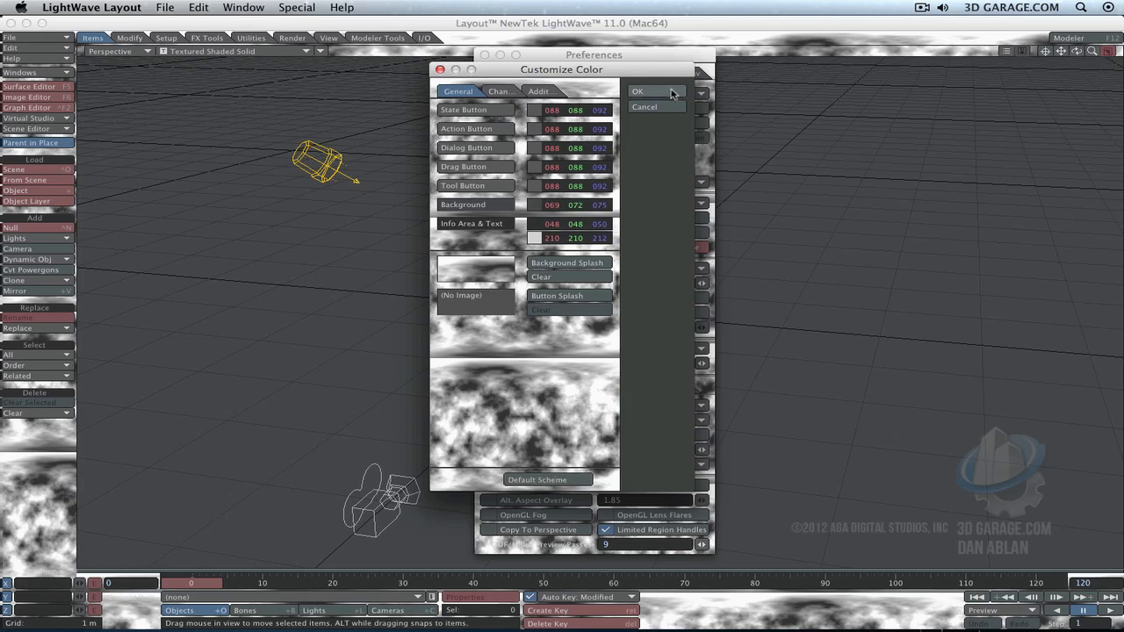
pyautogui.click(670, 91)
pyautogui.press('super+q')
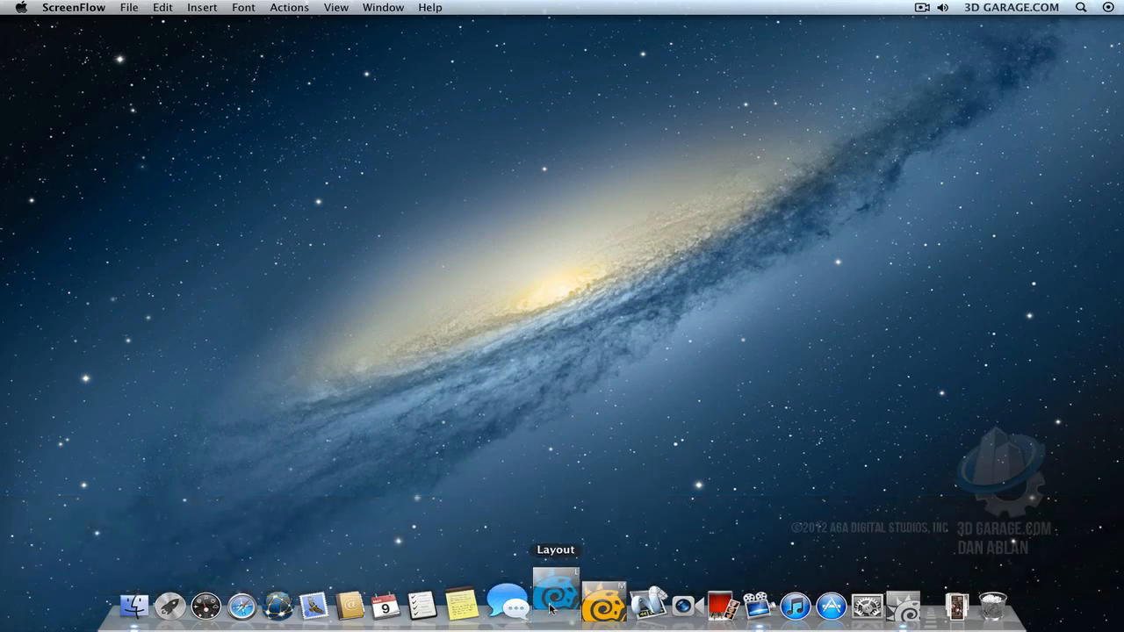
pyautogui.click(567, 608)
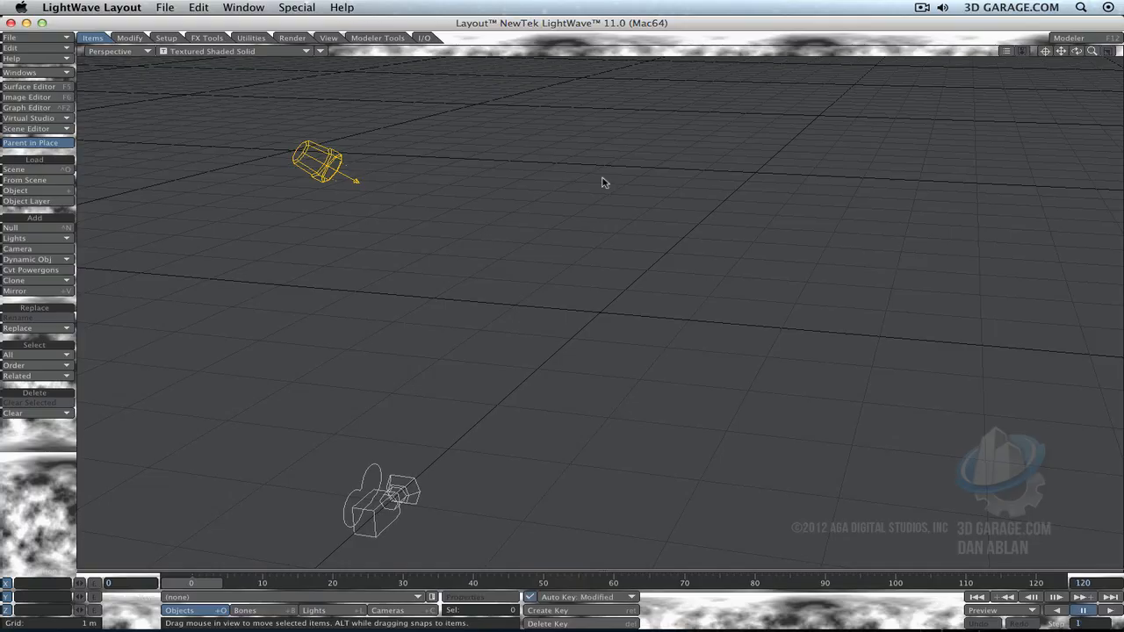
# Step: Clear the background splash image in the interface color customization, accept the change and restart Layout
pyautogui.press('d')
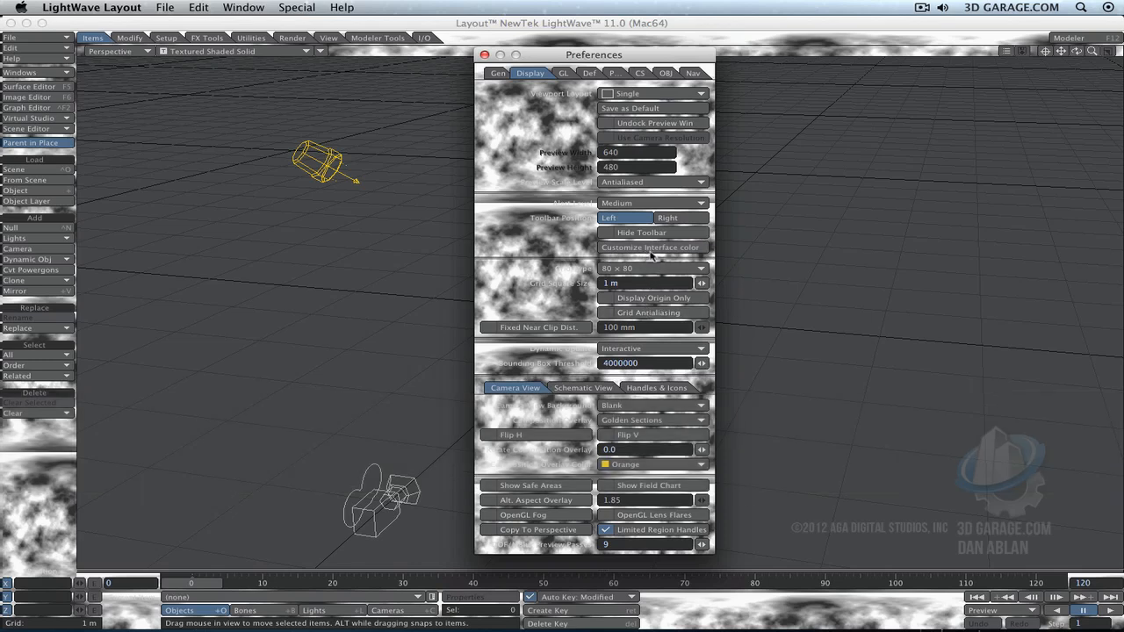
pyautogui.click(646, 249)
pyautogui.click(581, 276)
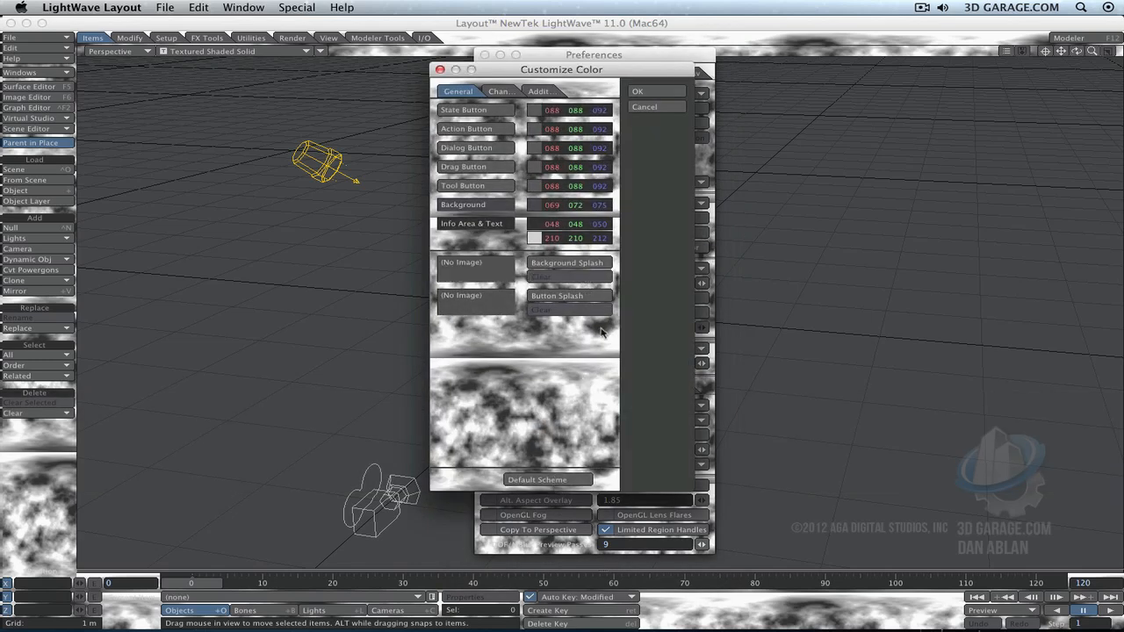
pyautogui.click(662, 92)
pyautogui.press('super+q')
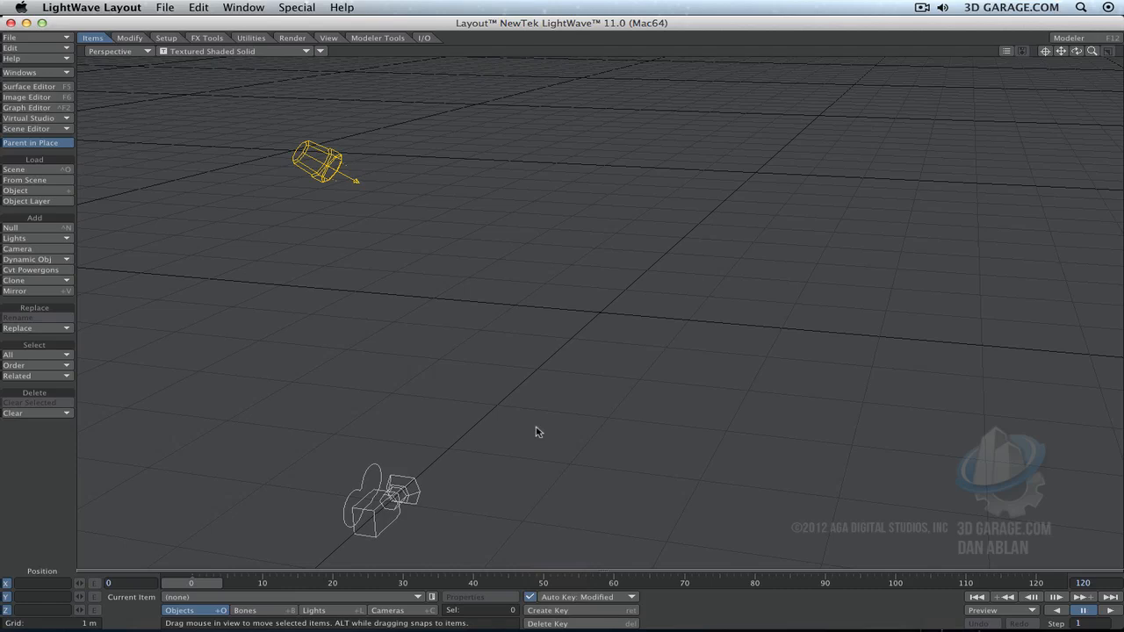
# Step: Open the Display preferences and look through the Camera View Background options, keeping Blank
pyautogui.press('d')
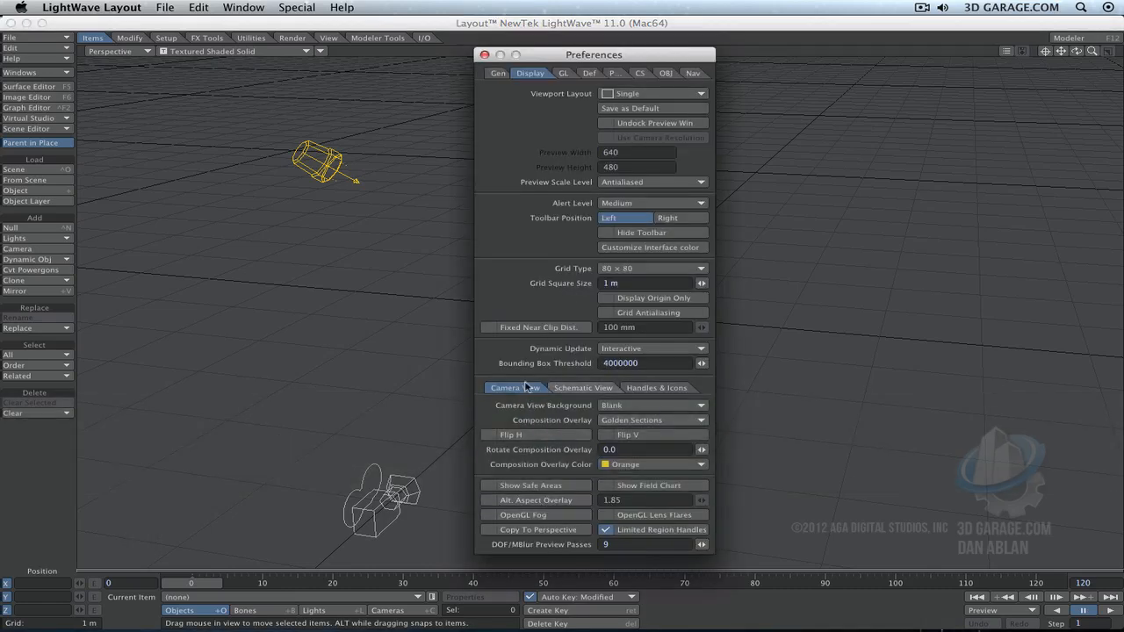
pyautogui.click(665, 407)
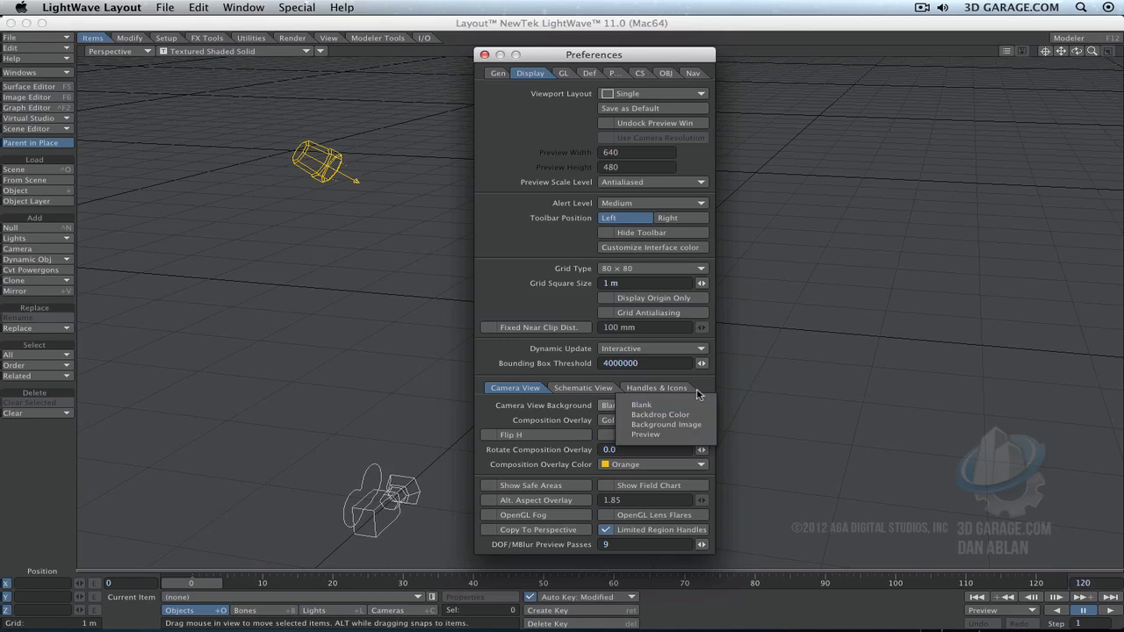
pyautogui.click(690, 405)
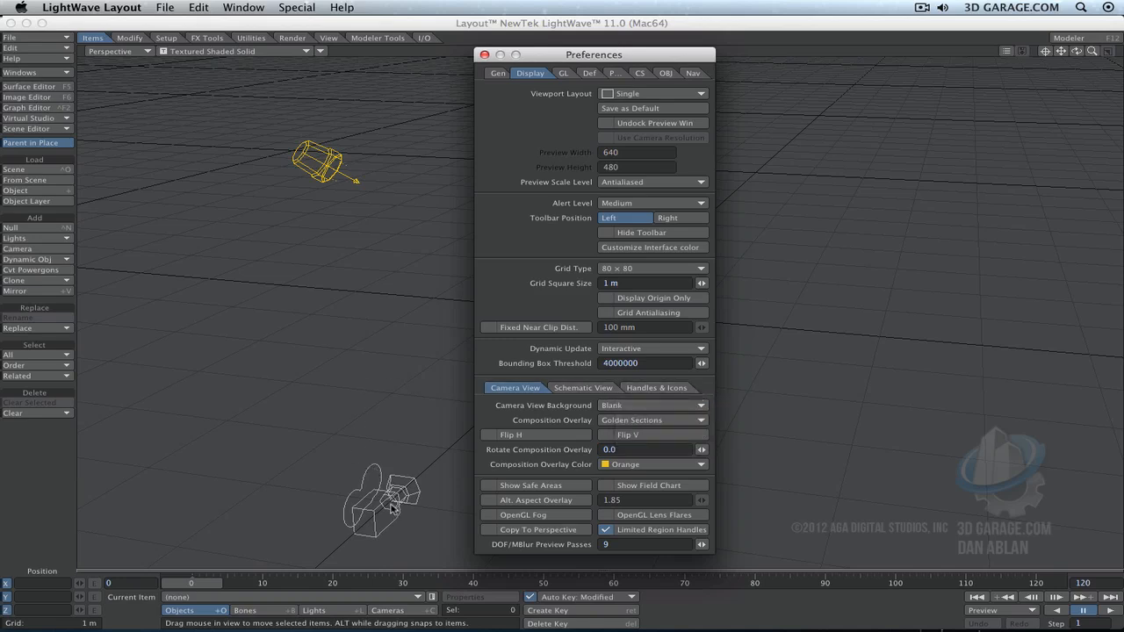
# Step: Load LightOakDark.tga as the background image in the compositing options
pyautogui.click(47, 75)
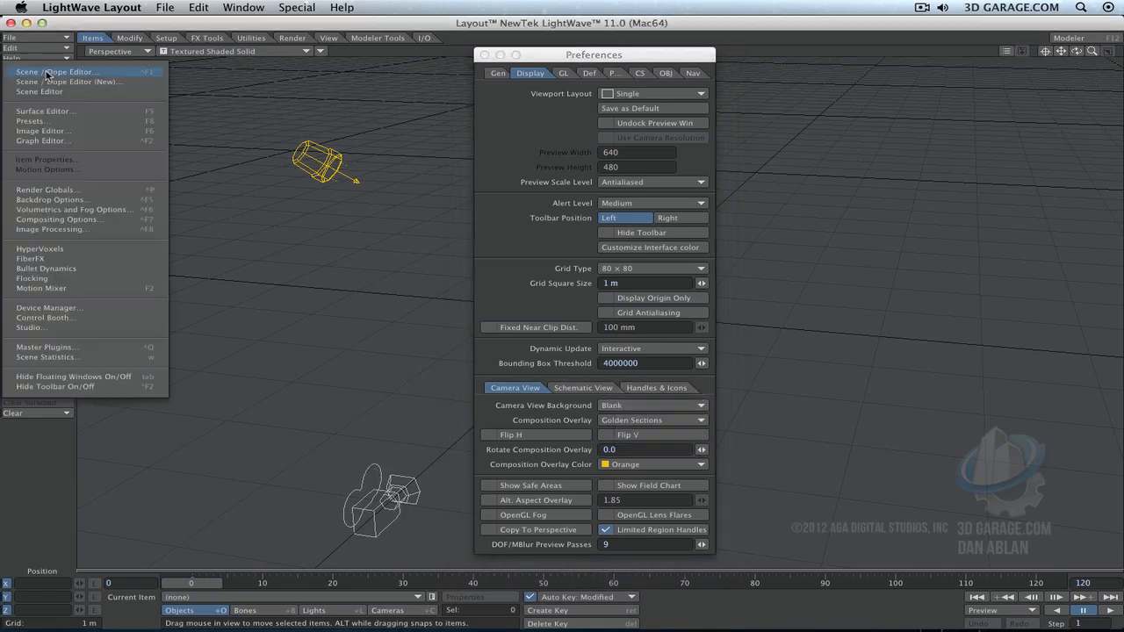
pyautogui.click(110, 219)
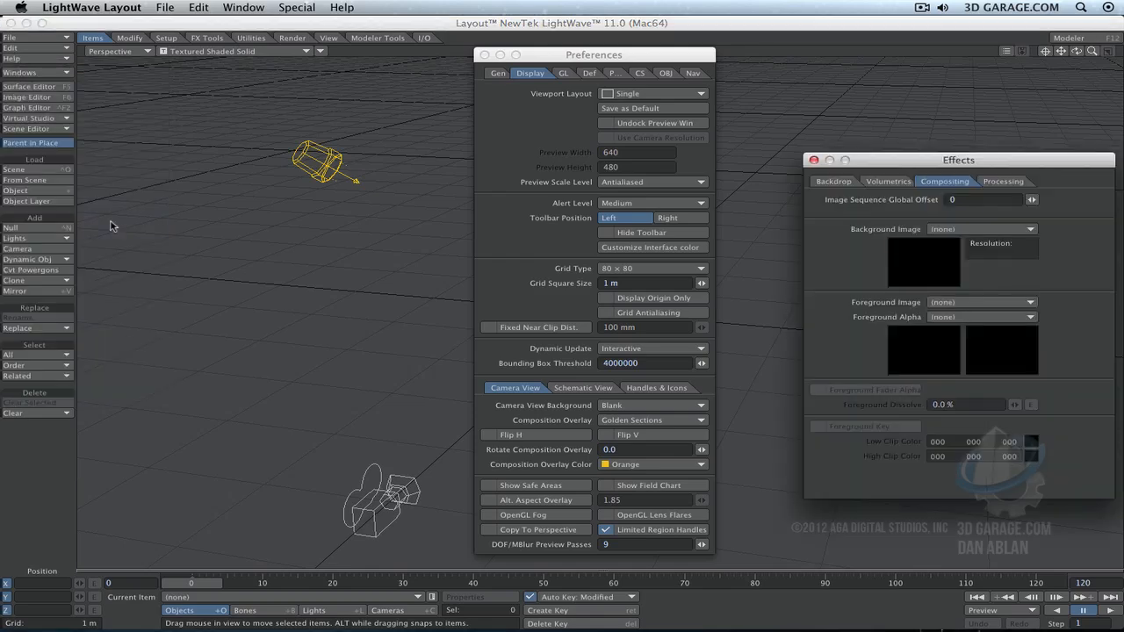
pyautogui.click(975, 229)
pyautogui.click(980, 245)
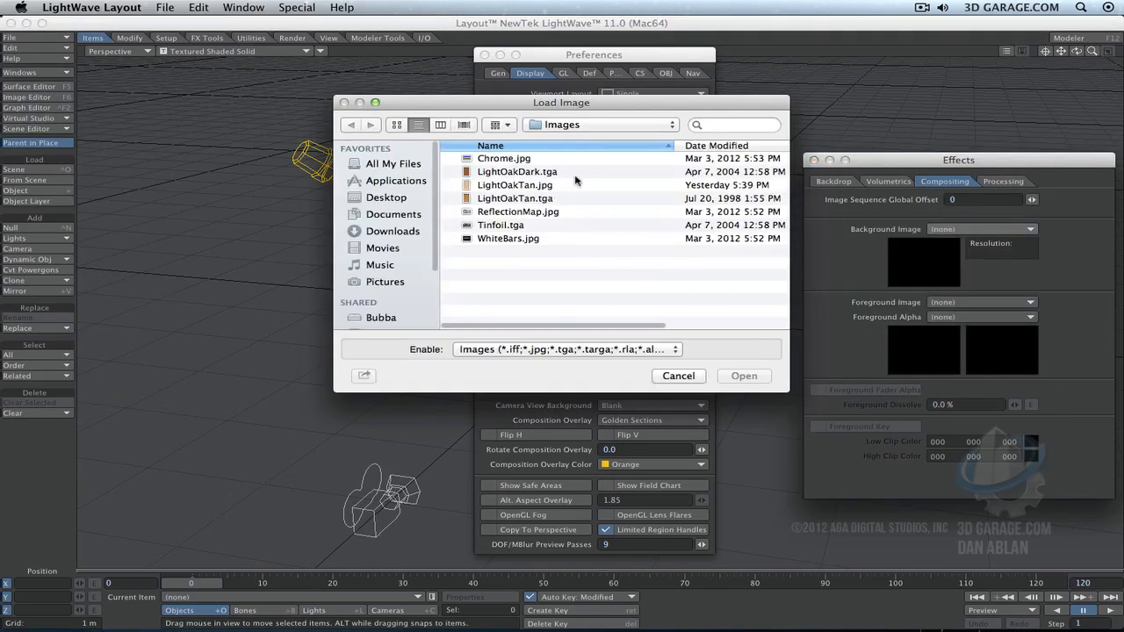
pyautogui.doubleClick(549, 171)
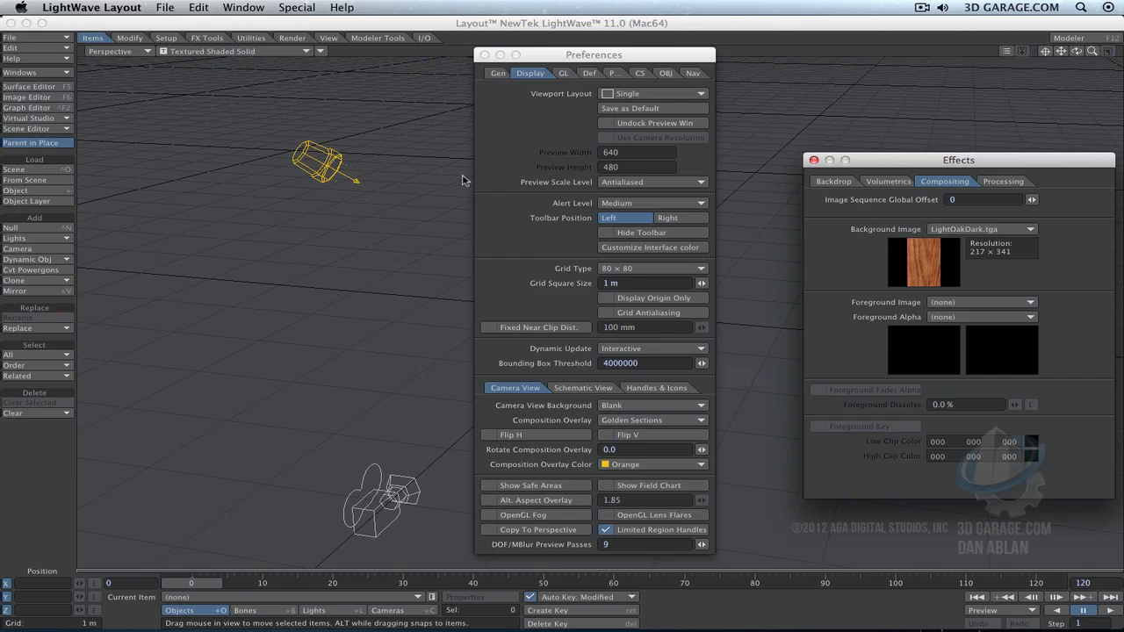
# Step: Look through the scene camera, try the VPR shading mode, and switch the view to Front Face Wireframe
pyautogui.click(386, 503)
pyautogui.press('6')
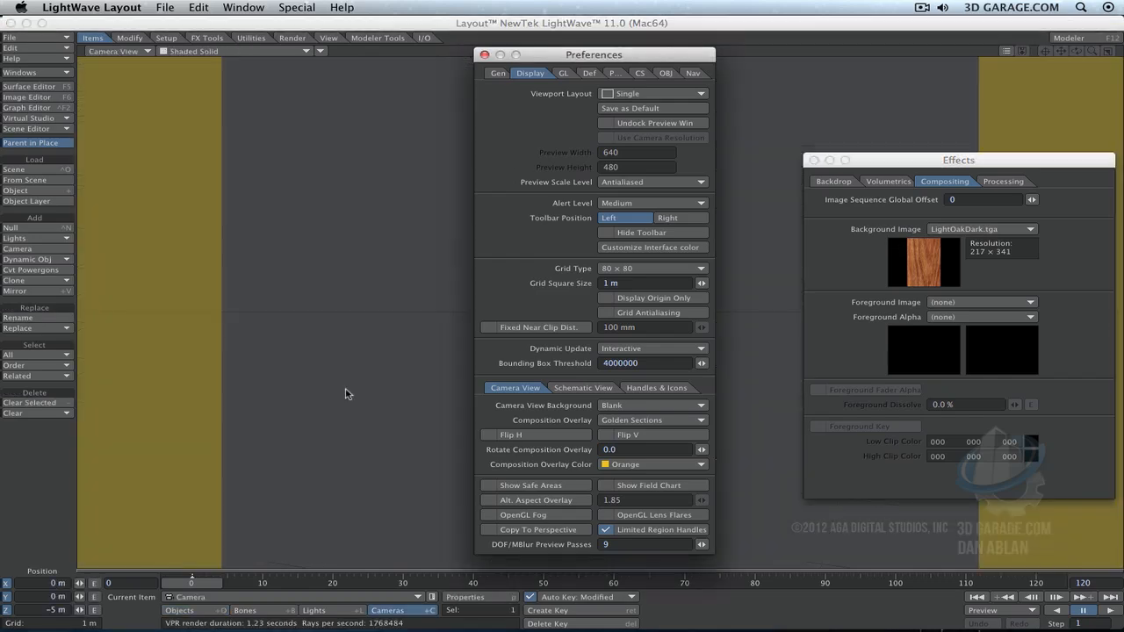
pyautogui.click(227, 53)
pyautogui.click(226, 84)
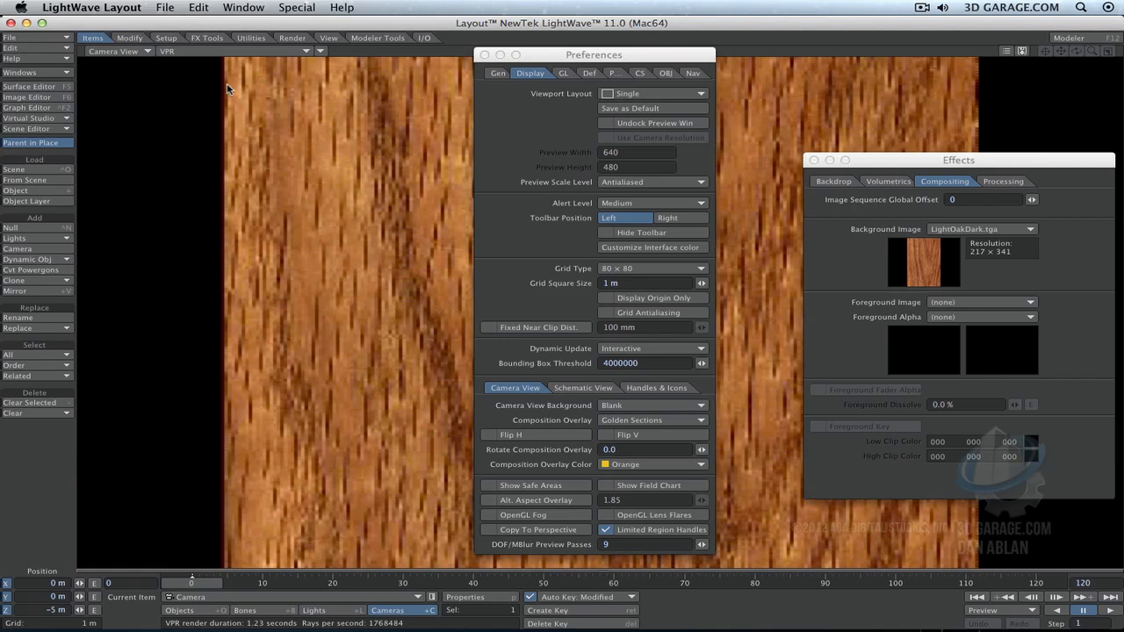
pyautogui.click(250, 51)
pyautogui.click(255, 45)
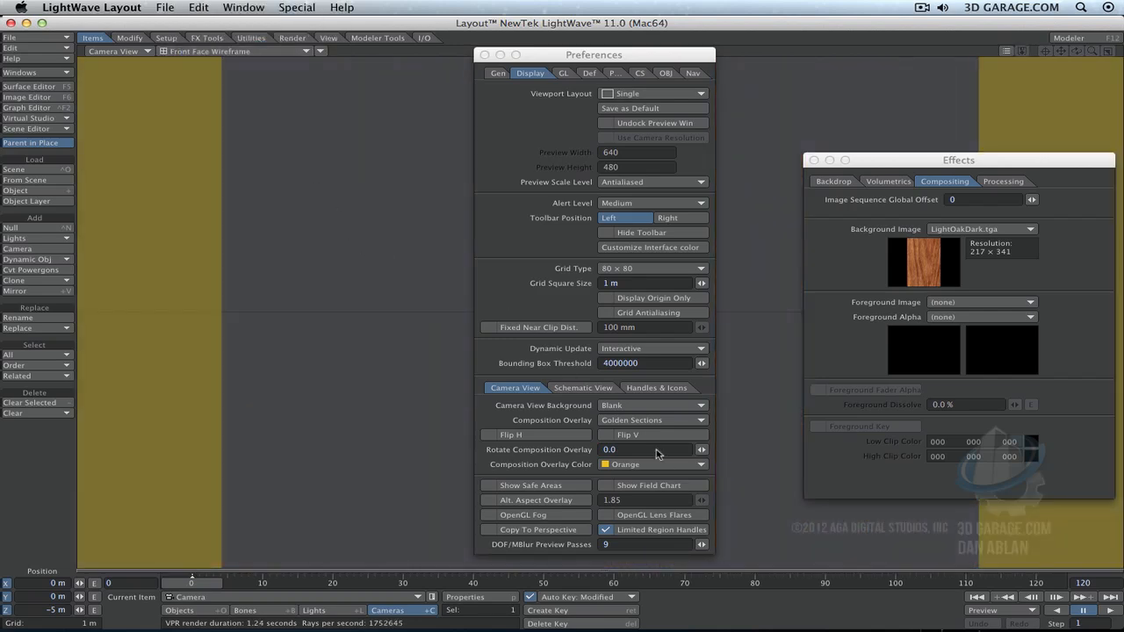
# Step: Try Preview as the Camera View Background and switch it to Background Image
pyautogui.click(638, 406)
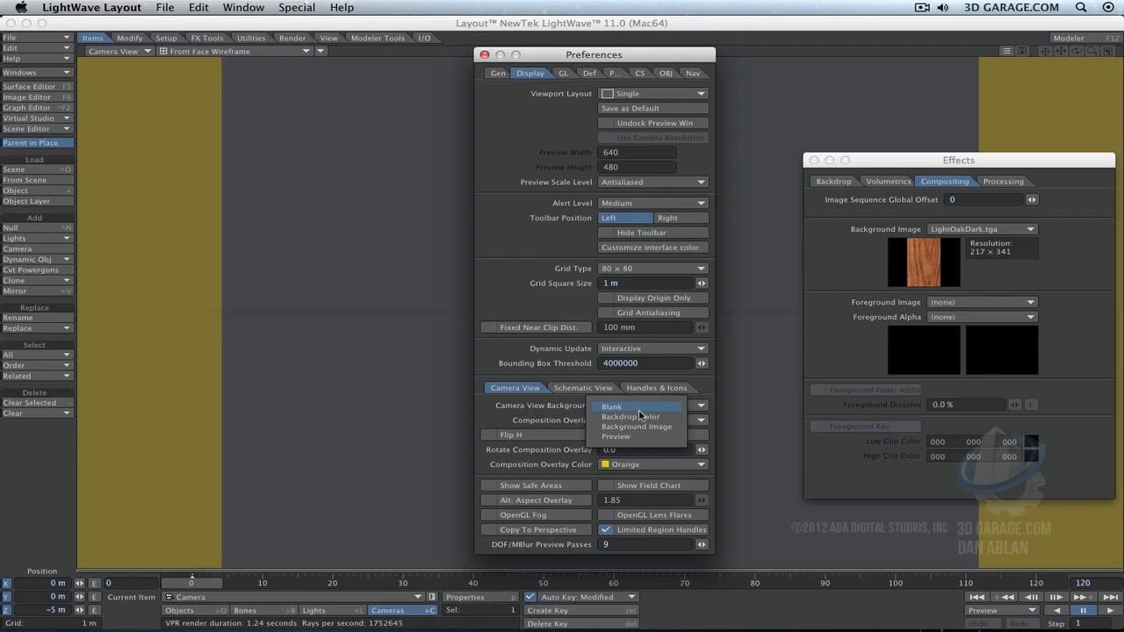
pyautogui.click(648, 436)
pyautogui.click(650, 405)
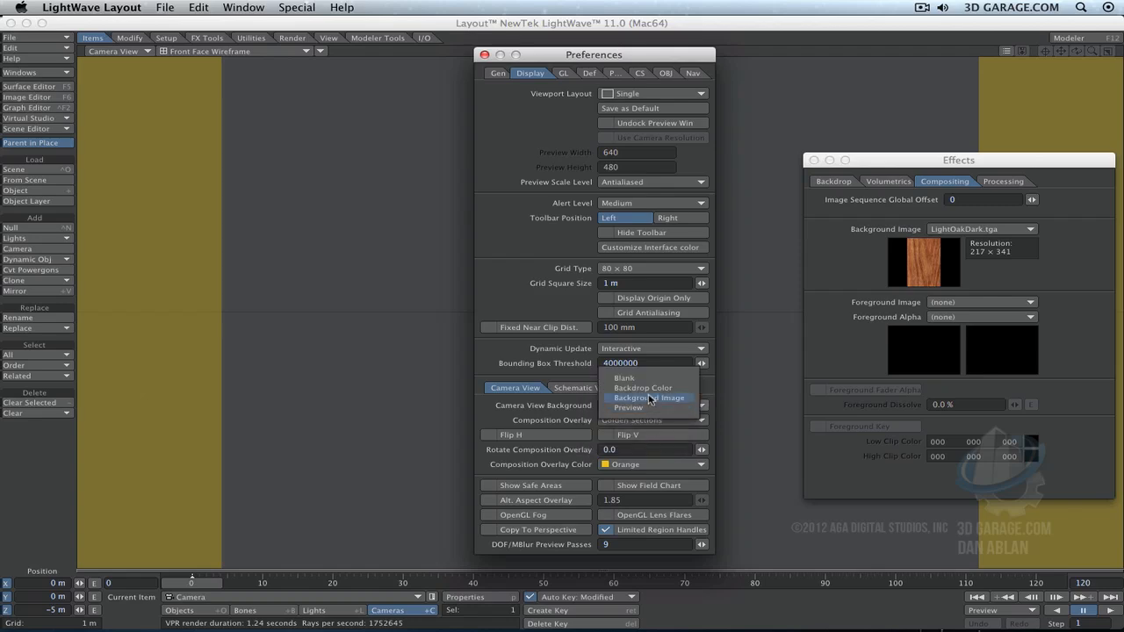
pyautogui.click(650, 397)
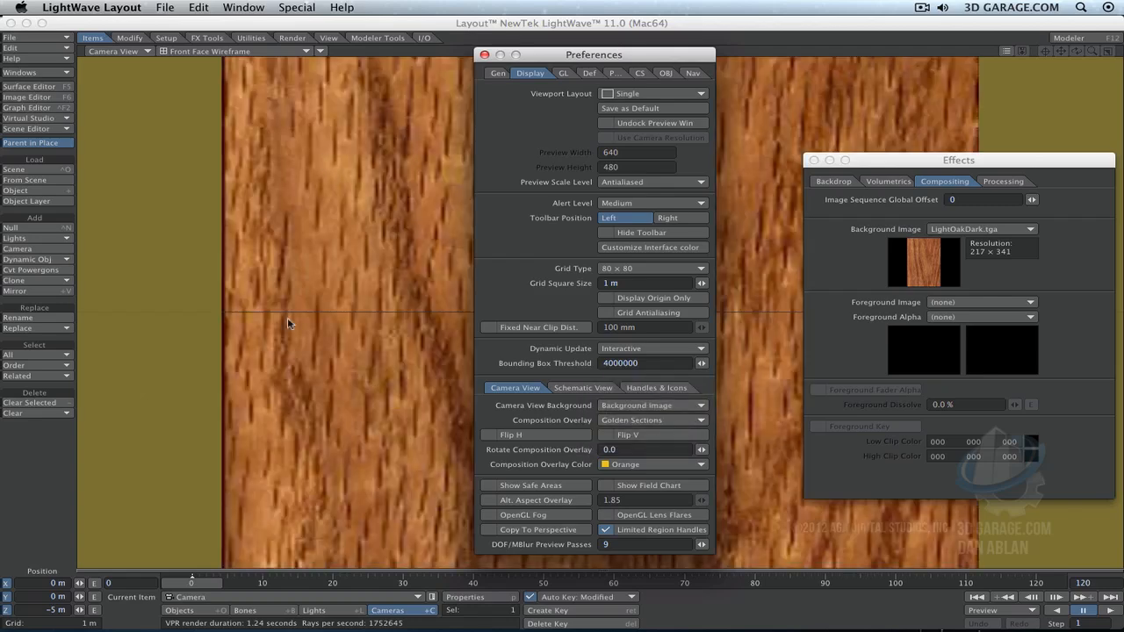
# Step: Move the camera to about X 170 mm and Z −4.8 m, and return the Camera View Background to Blank
pyautogui.moveTo(299, 323); pyautogui.dragTo(349, 348)
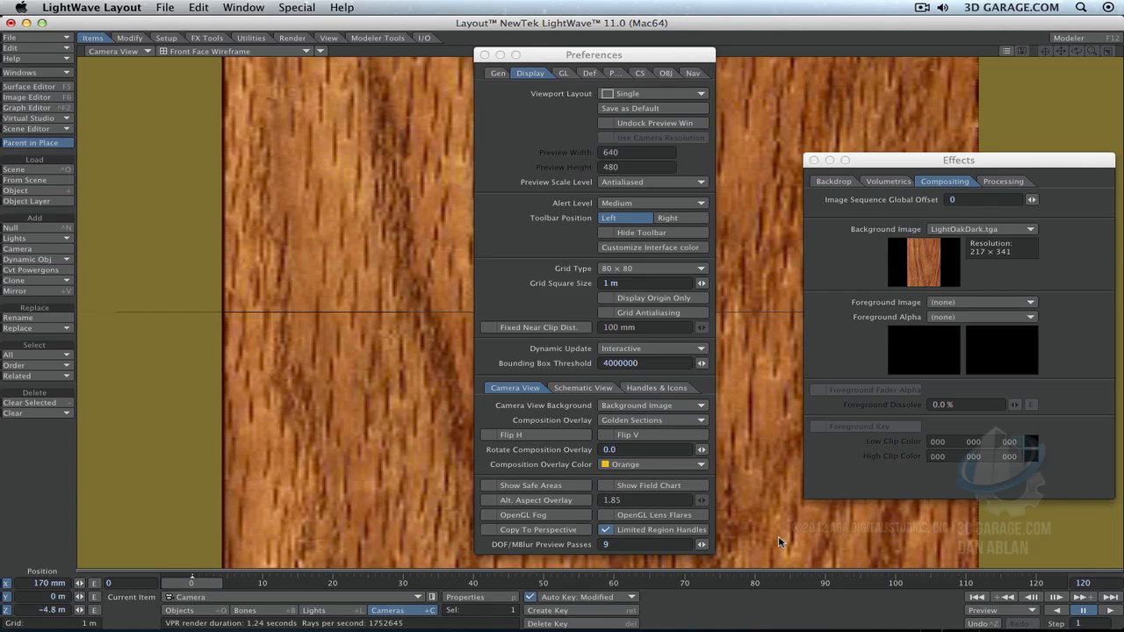
pyautogui.click(650, 408)
pyautogui.click(648, 389)
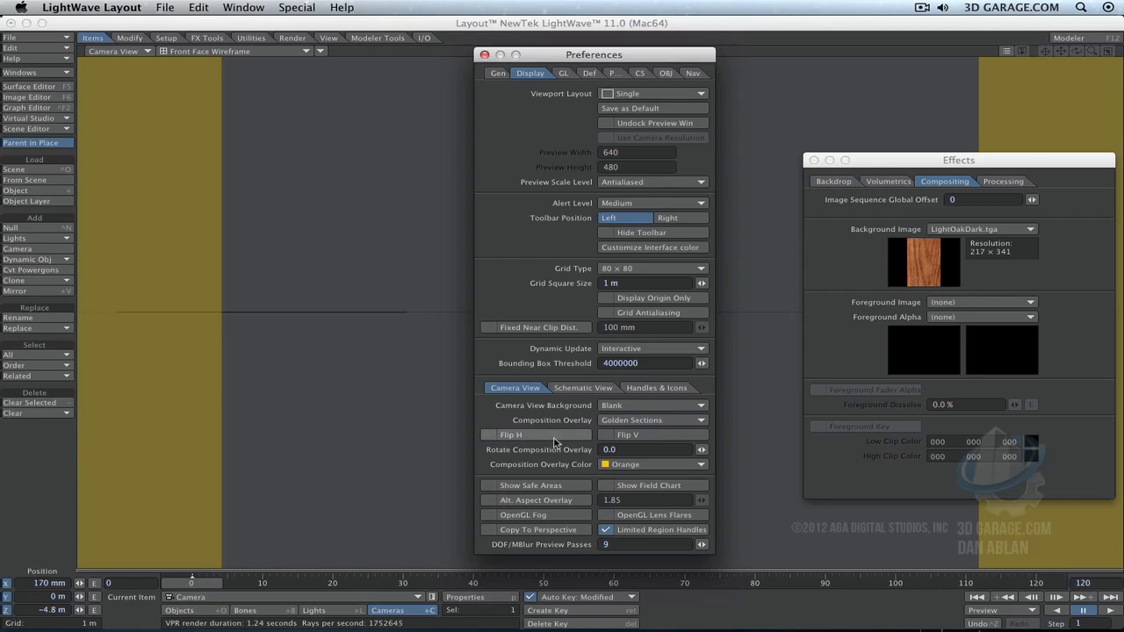
# Step: Turn on Show Safe Areas and clear the camera view by moving Preferences aside and closing the Effects window
pyautogui.click(531, 485)
pyautogui.moveTo(587, 53); pyautogui.dragTo(128, 47)
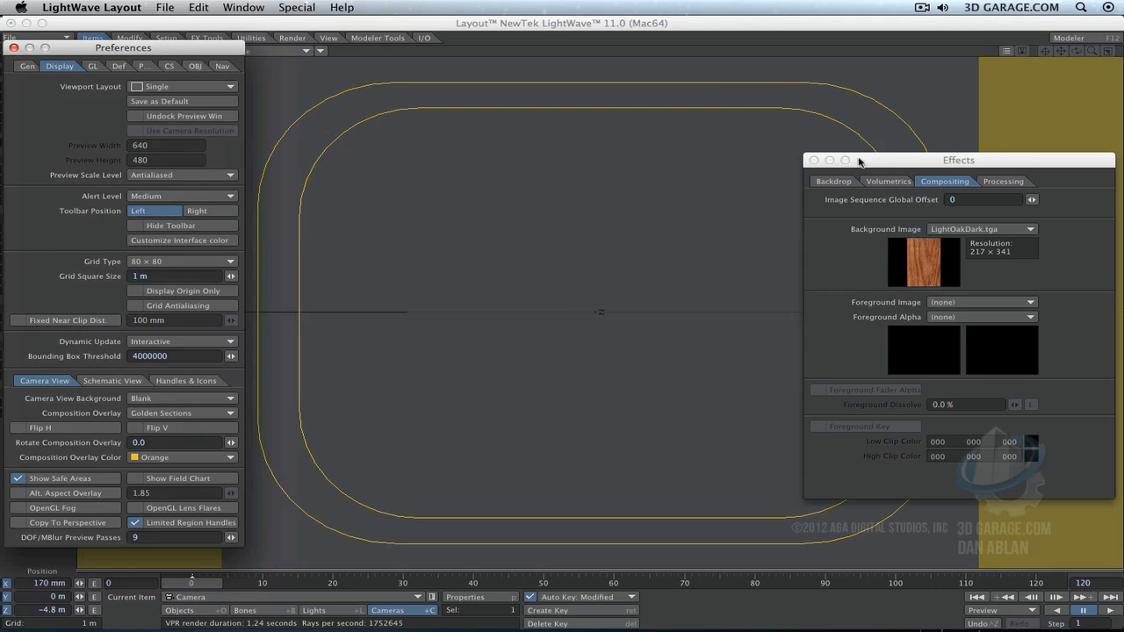
pyautogui.click(813, 159)
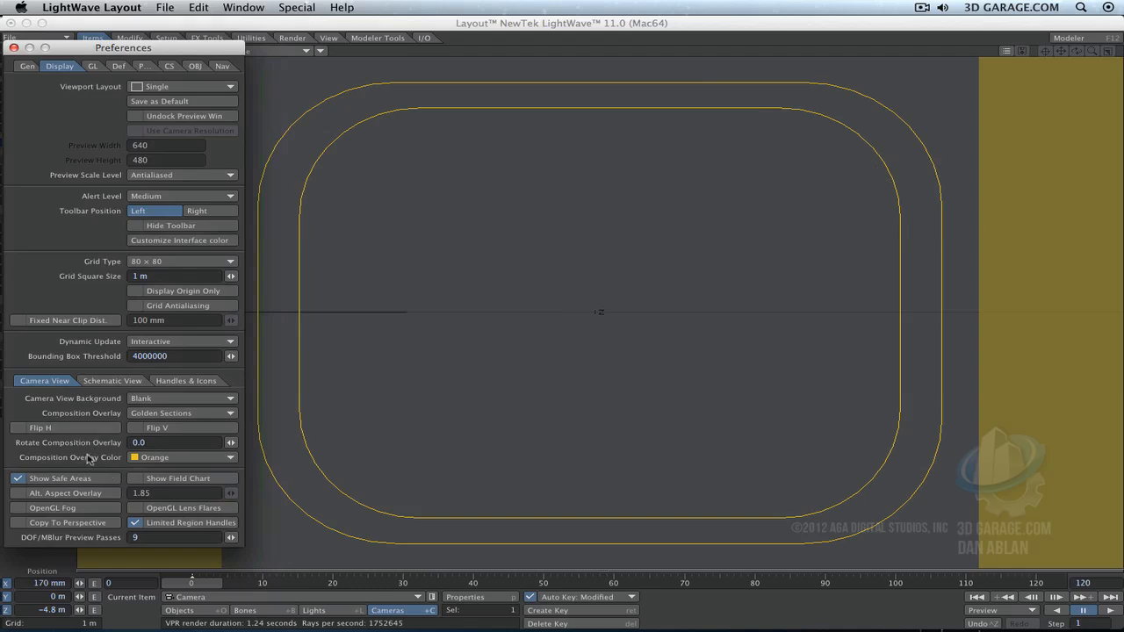
# Step: Turn off Show Safe Areas, and switch the Alt. Aspect Overlay on and back off
pyautogui.click(88, 483)
pyautogui.click(92, 495)
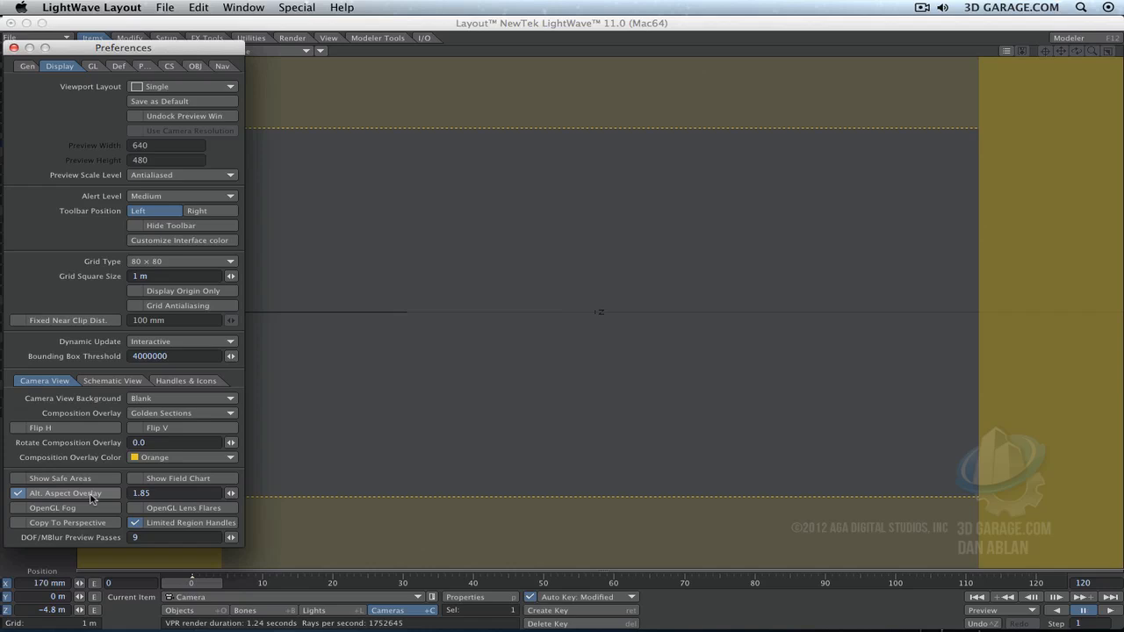
pyautogui.click(91, 494)
# Step: Try the OpenGL Lens Flares, OpenGL Fog and Copy To Perspective options, and switch them all back off
pyautogui.click(155, 510)
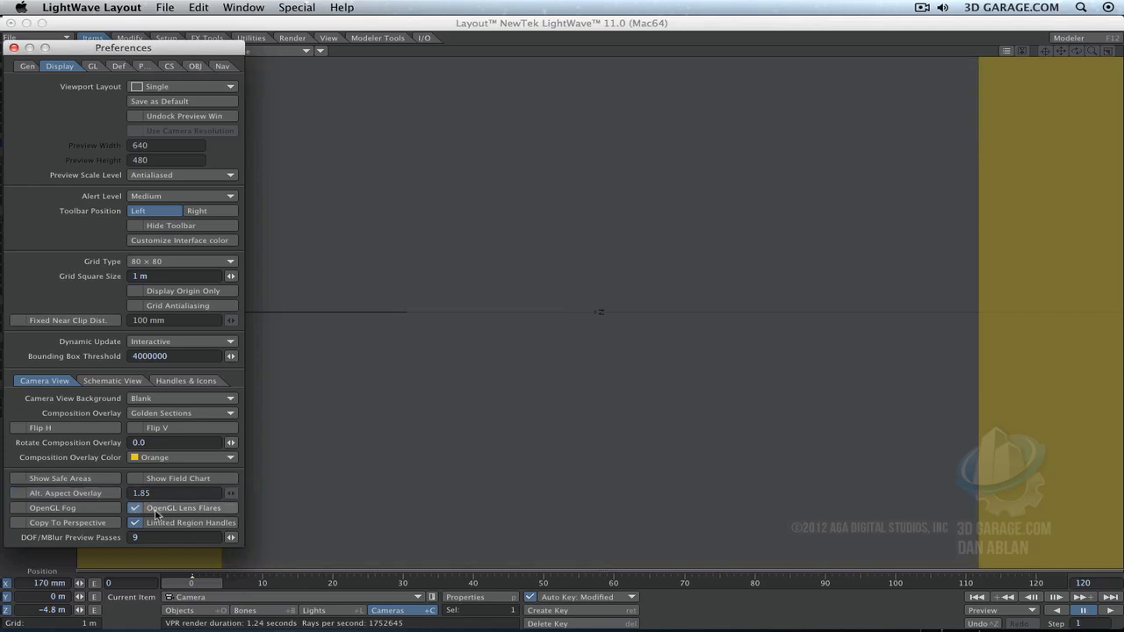
pyautogui.click(99, 511)
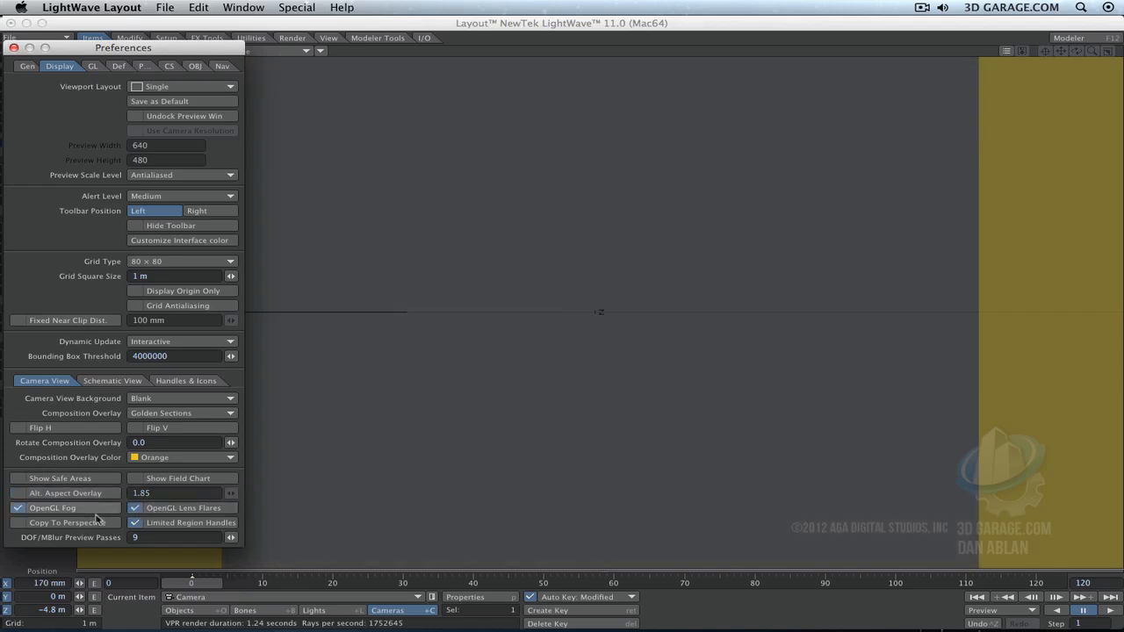
pyautogui.click(94, 521)
pyautogui.click(103, 522)
pyautogui.click(105, 512)
pyautogui.click(147, 509)
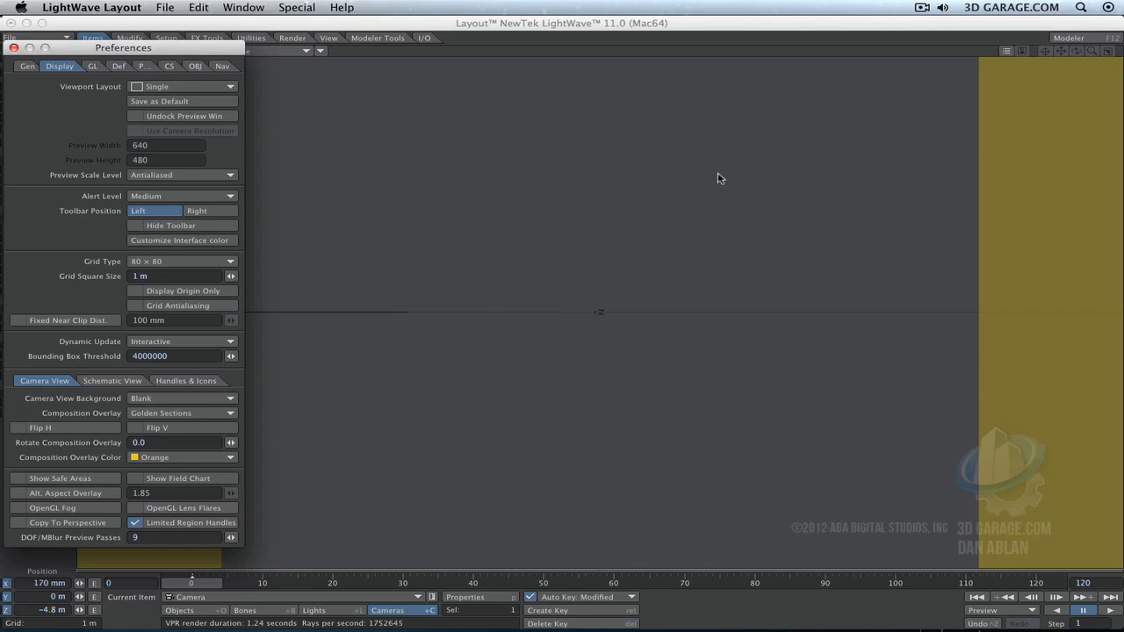
# Step: Check the camera in the perspective view, turn on Show Field Chart, and return to the camera view
pyautogui.press('4')
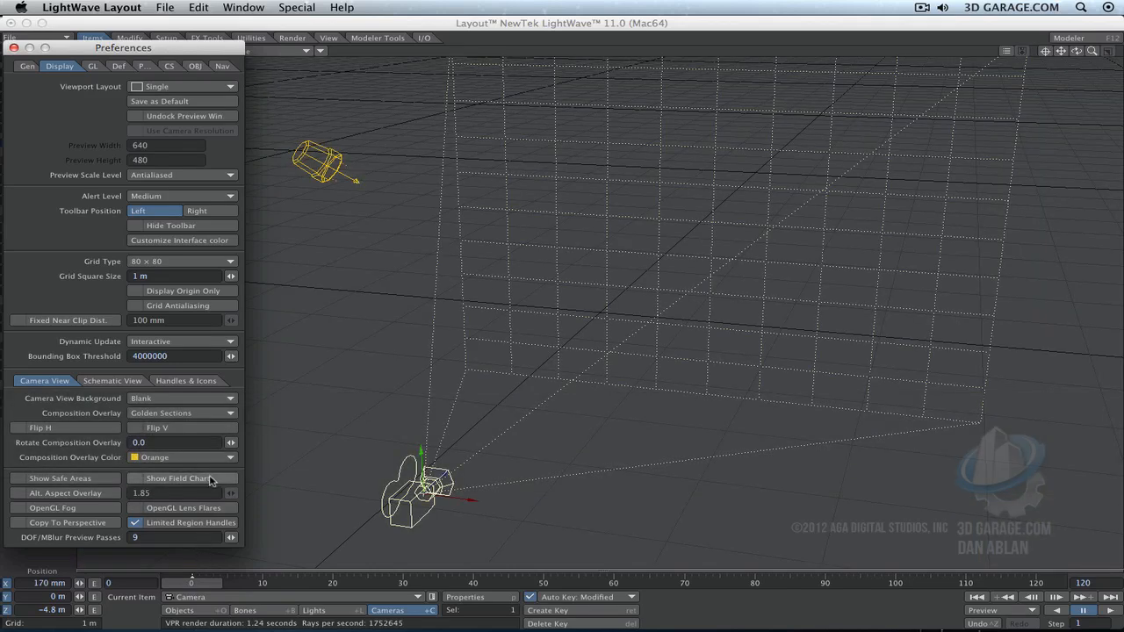
pyautogui.click(209, 479)
pyautogui.press('6')
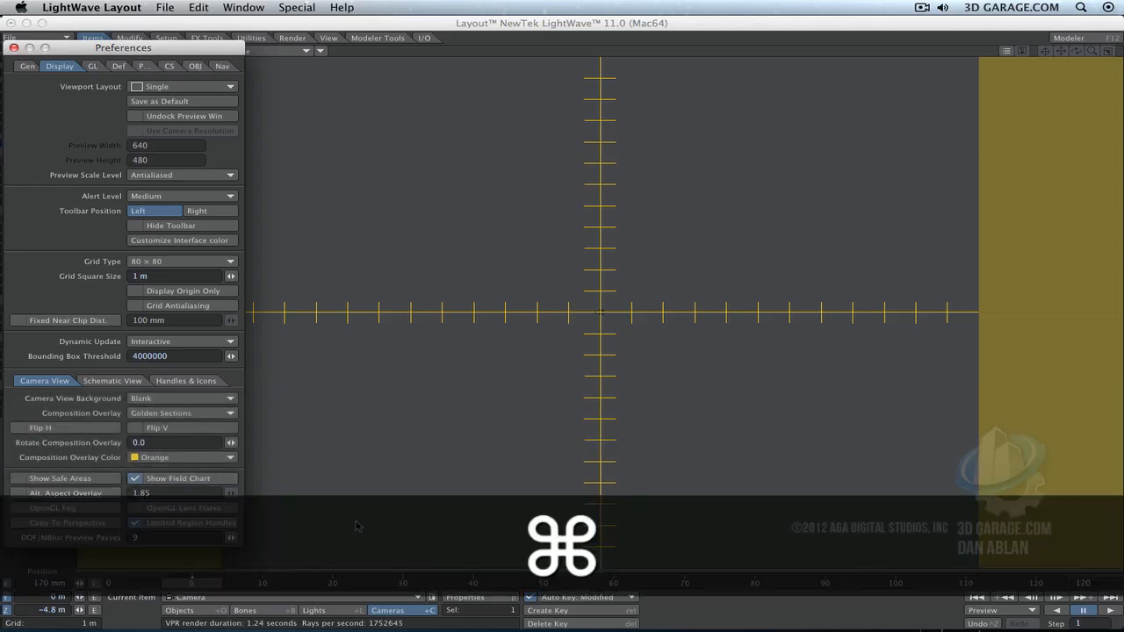
# Step: Raise the camera above the grid and rotate it to about −2.80° heading and 1.20° pitch
pyautogui.keyDown('super'); pyautogui.moveTo(356, 522); pyautogui.dragTo(392, 501); pyautogui.keyUp('super')
pyautogui.press('y')
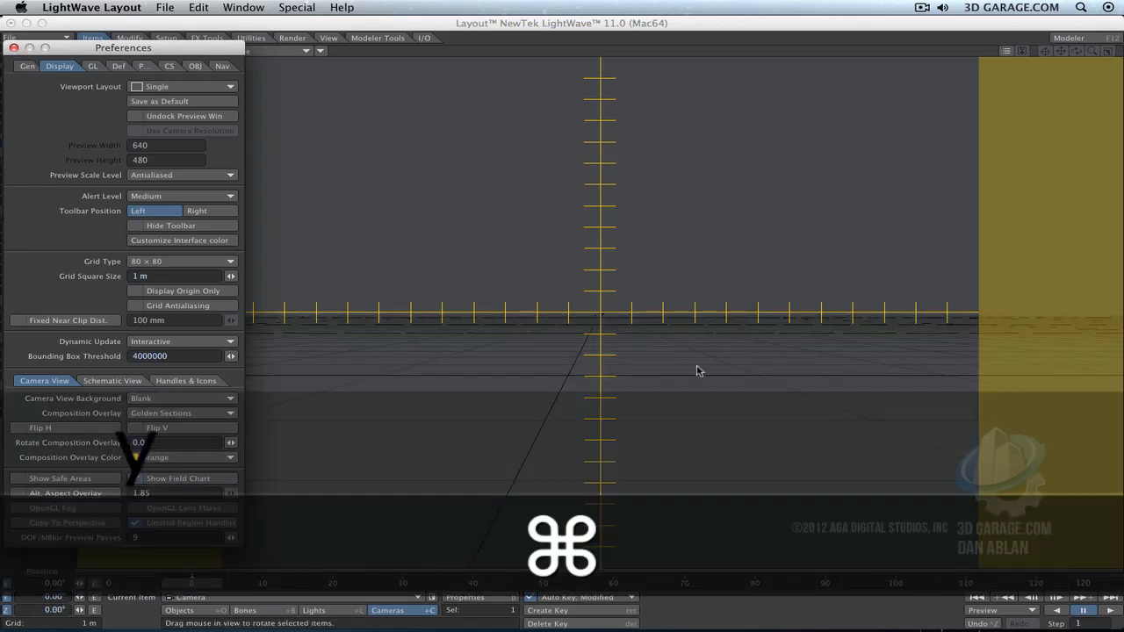
pyautogui.moveTo(722, 347)
pyautogui.mouseDown()
pyautogui.moveTo(676, 347)
pyautogui.moveTo(601, 409)
pyautogui.moveTo(709, 413)
pyautogui.moveTo(723, 349)
pyautogui.mouseUp()
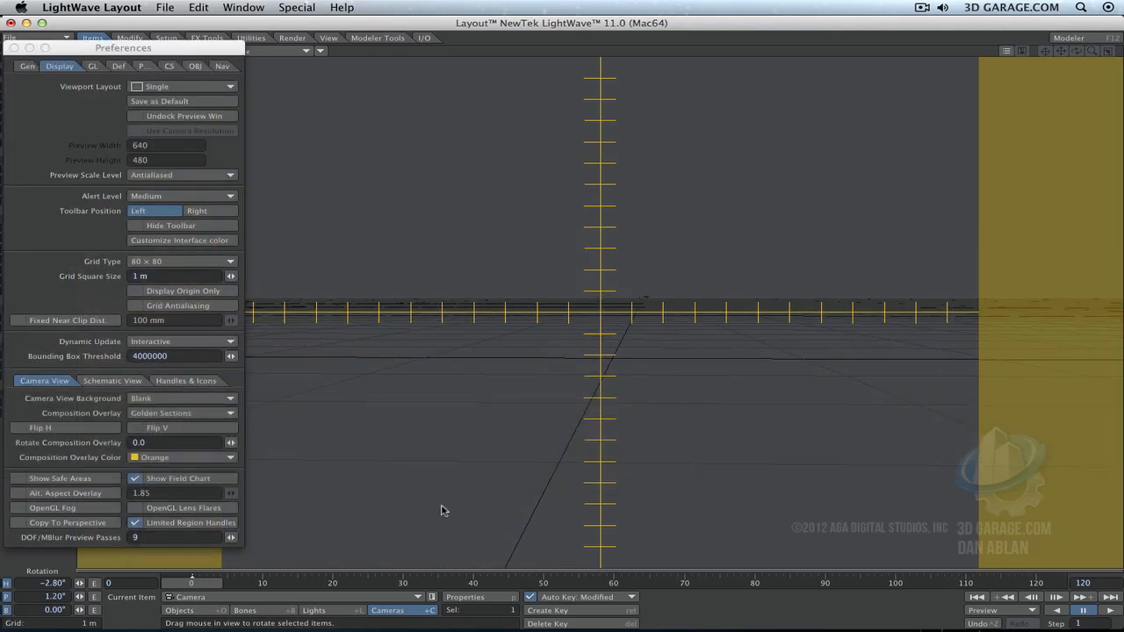
# Step: Turn off Show Field Chart and keep Orange as the composition overlay color
pyautogui.click(193, 479)
pyautogui.click(154, 457)
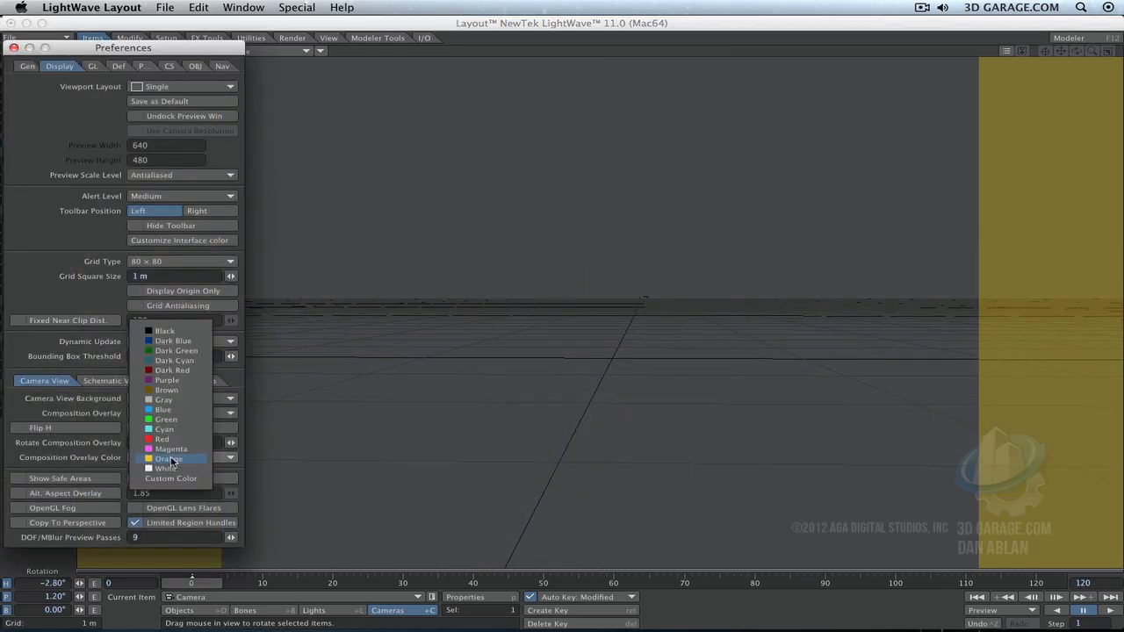
pyautogui.click(154, 458)
# Step: Display the OpenGL preferences and add a new sphere object to the scene with the Modeler geometry tools
pyautogui.click(85, 67)
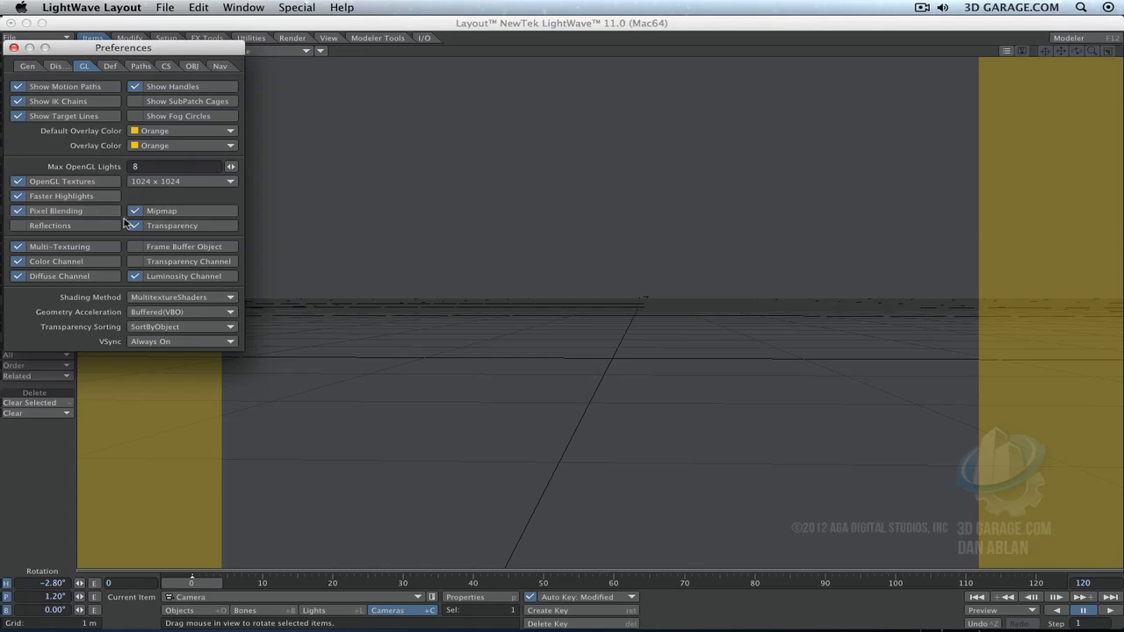
pyautogui.click(378, 37)
pyautogui.moveTo(230, 50); pyautogui.dragTo(279, 97)
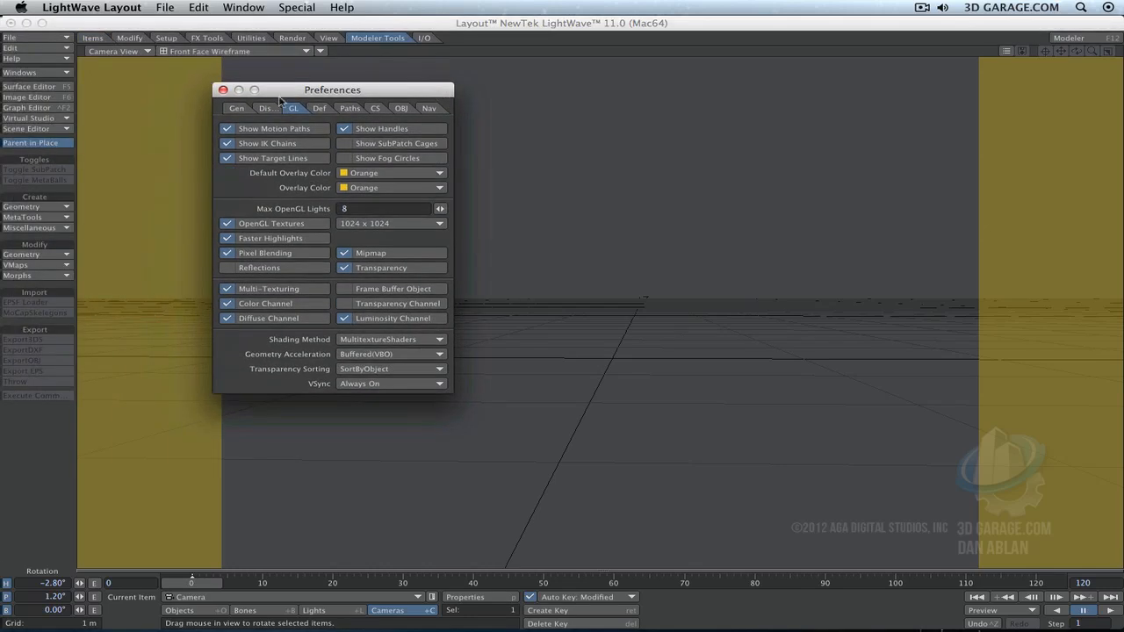
pyautogui.click(50, 207)
pyautogui.click(46, 228)
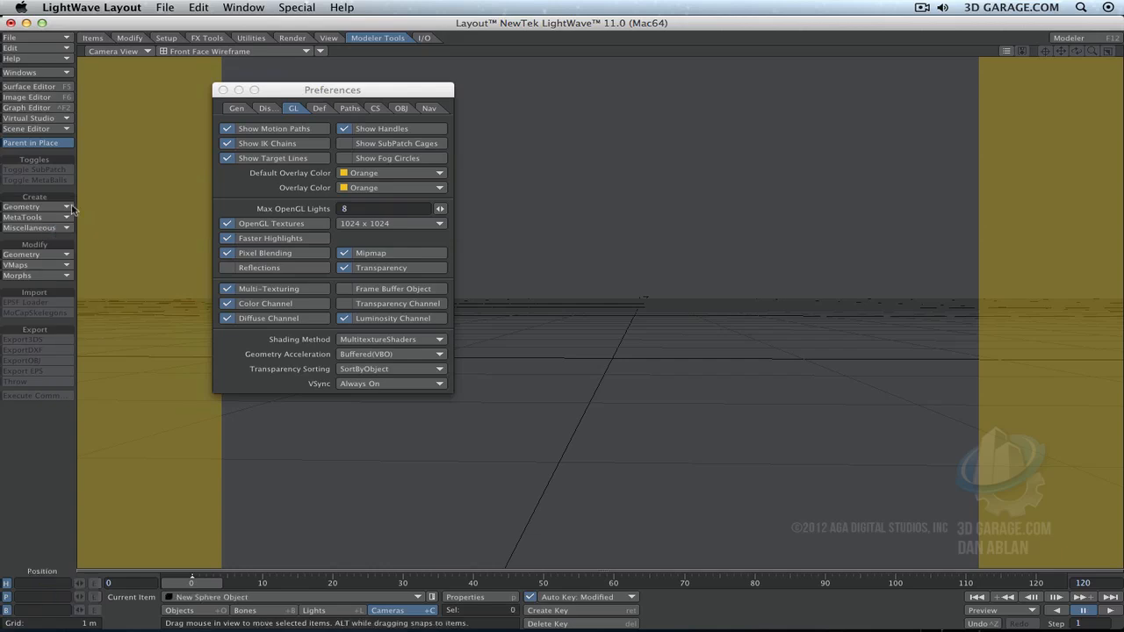
pyautogui.click(517, 347)
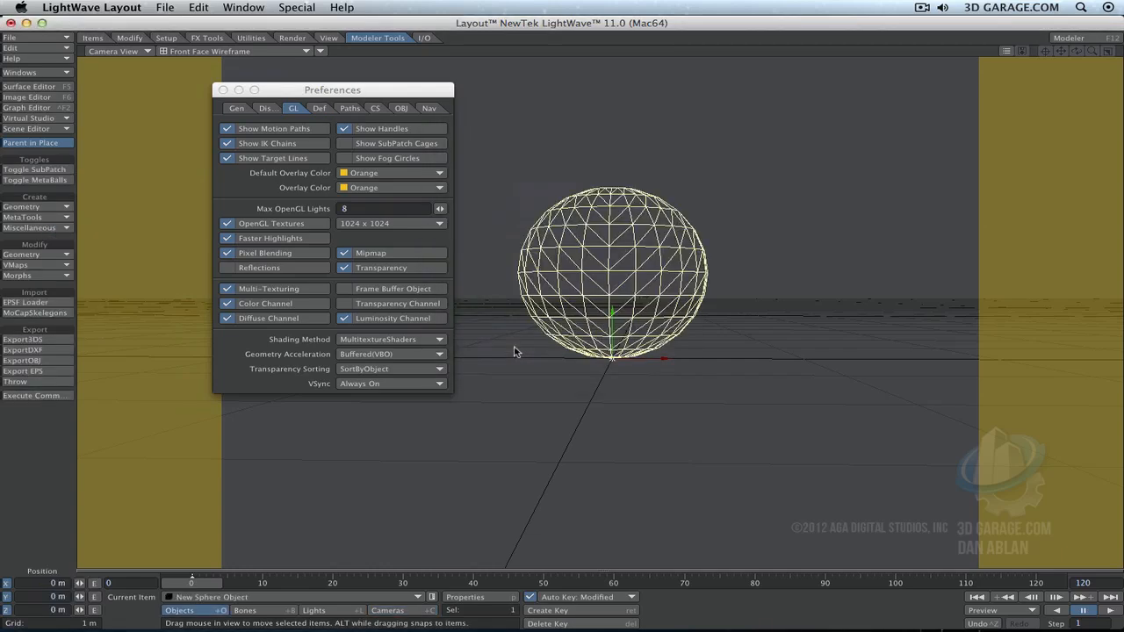
# Step: Set the viewport shading to Textured Shaded Solid and move the Preferences window further away from the sphere
pyautogui.click(271, 53)
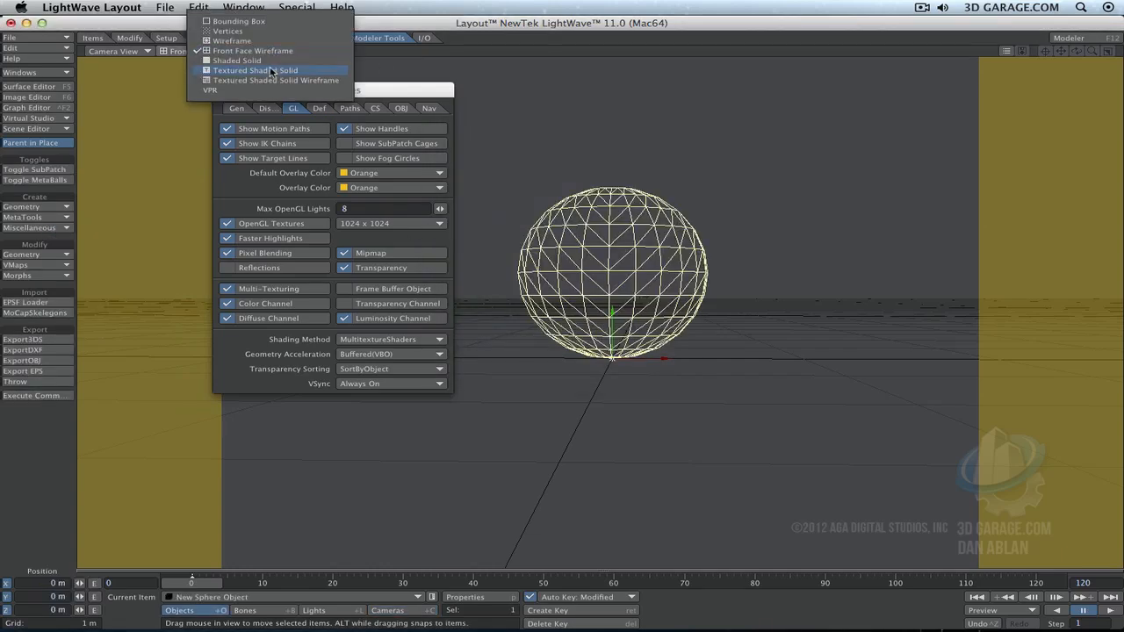
pyautogui.click(272, 71)
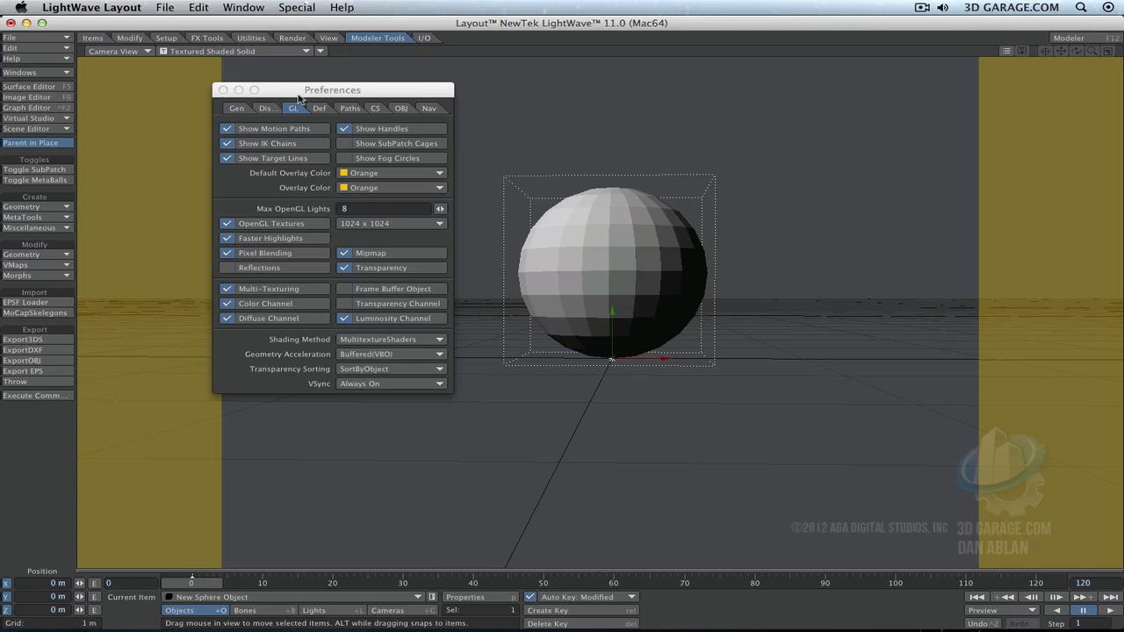
pyautogui.moveTo(299, 91); pyautogui.dragTo(228, 73)
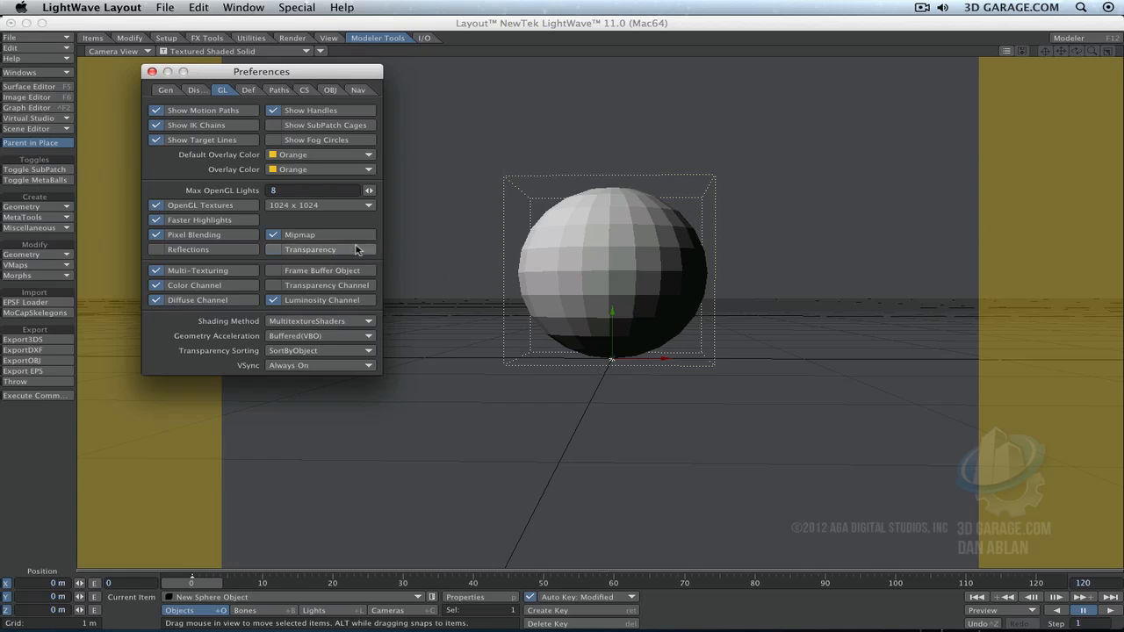
# Step: Turn on OpenGL Reflections, try a 256 x 256 texture resolution, and set it to 2048 x 2048
pyautogui.click(225, 251)
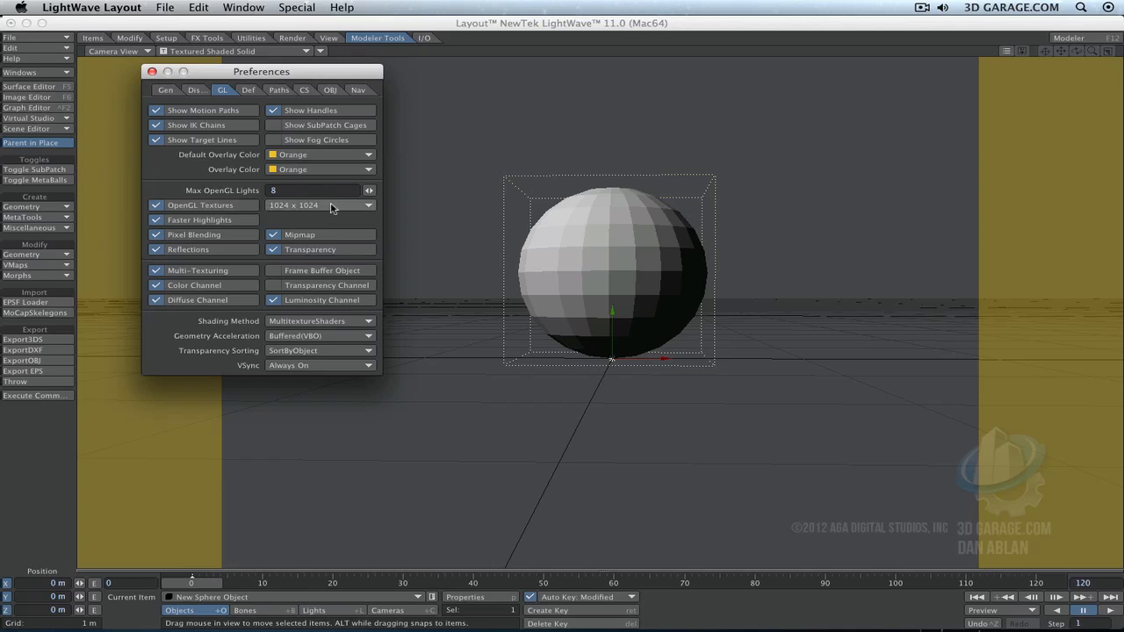
pyautogui.click(299, 205)
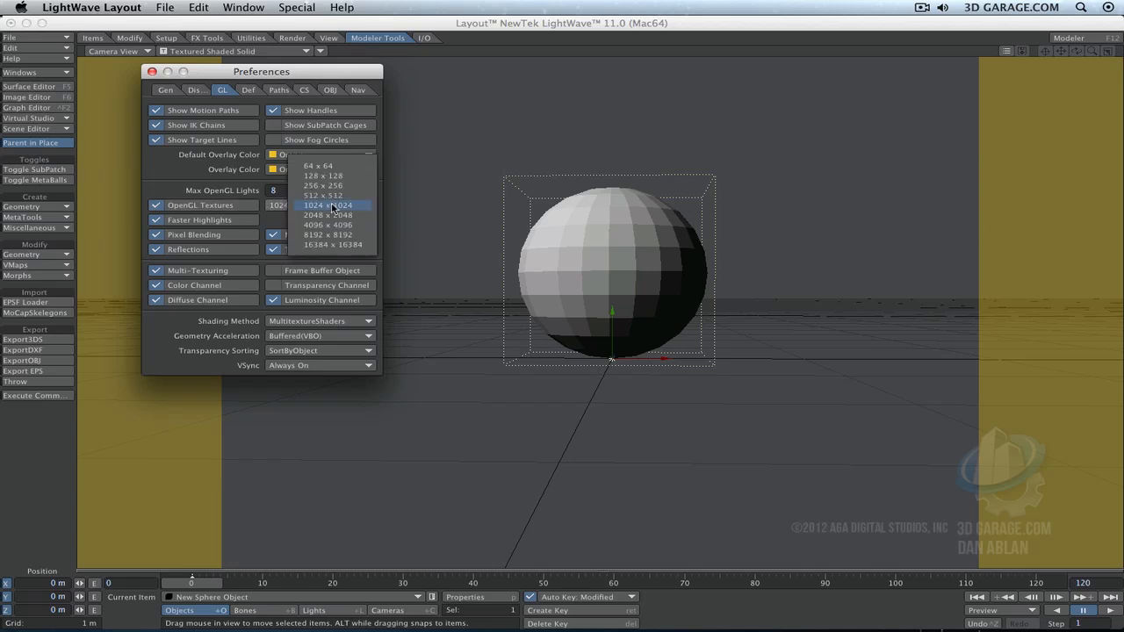
pyautogui.click(369, 257)
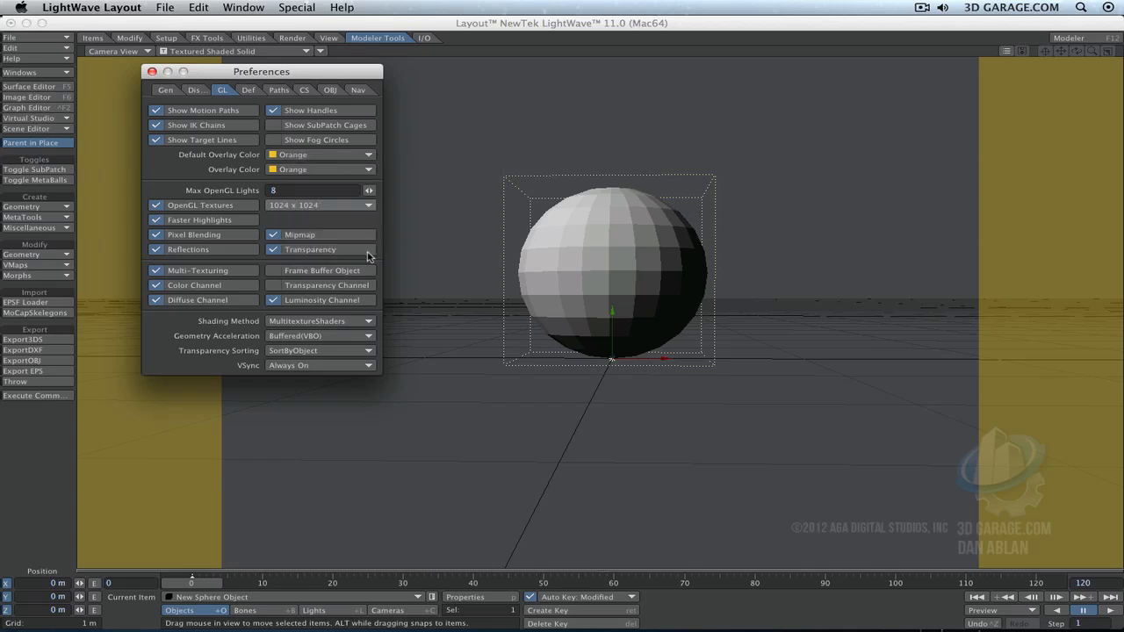
pyautogui.click(320, 208)
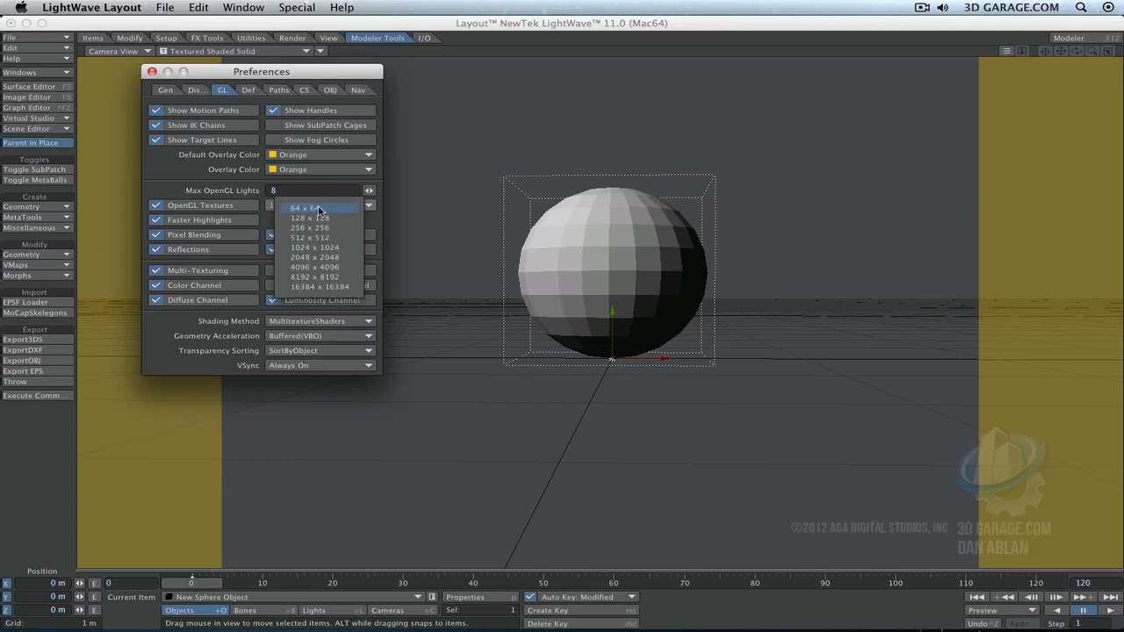
pyautogui.click(343, 227)
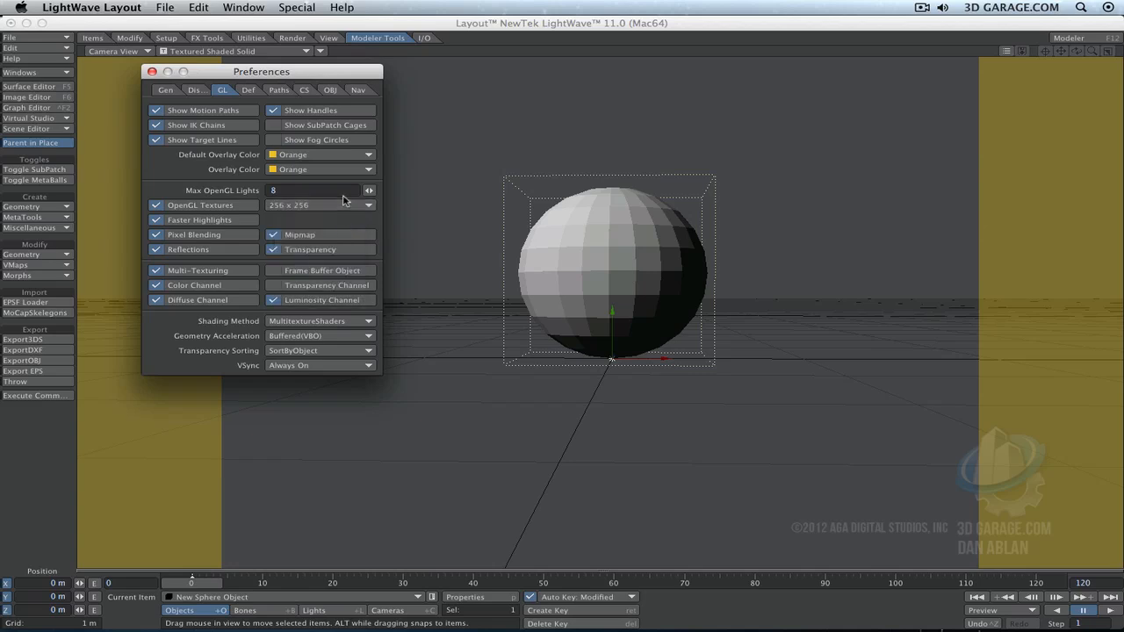
pyautogui.click(344, 205)
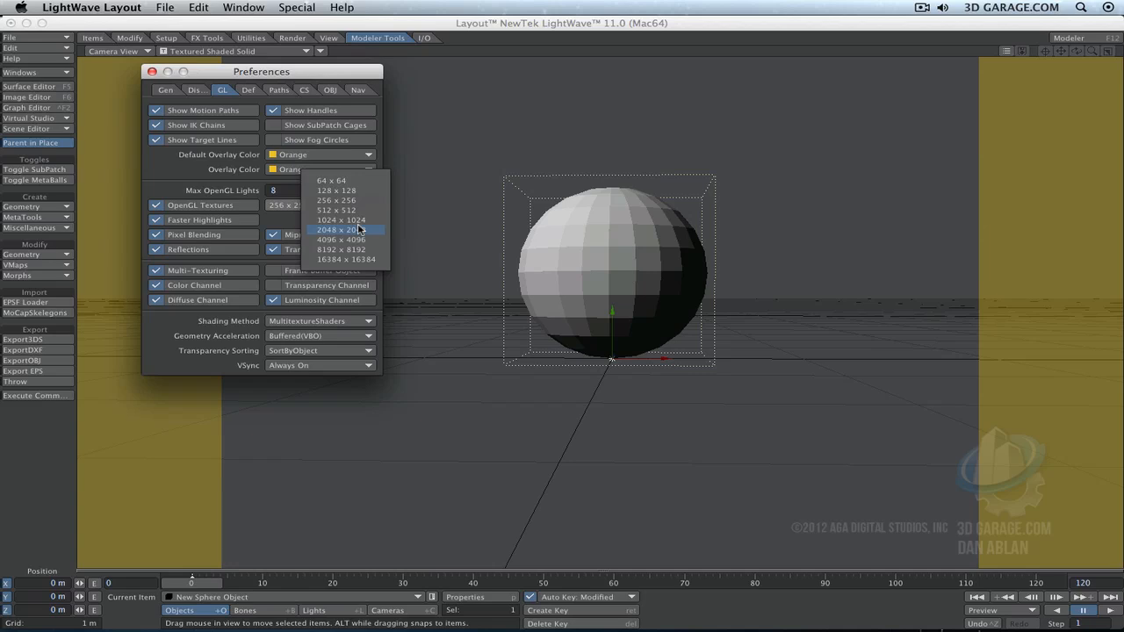
pyautogui.click(358, 229)
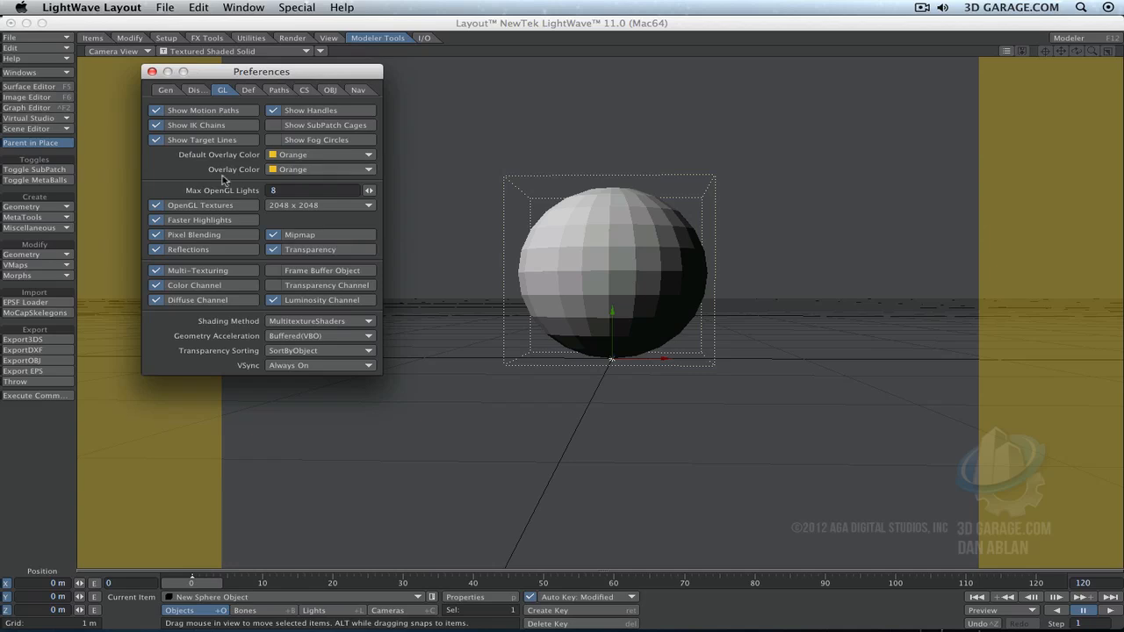
# Step: Set the default scene length to 300 and the default frame size to HDTV (1920 x 1080)
pyautogui.click(249, 89)
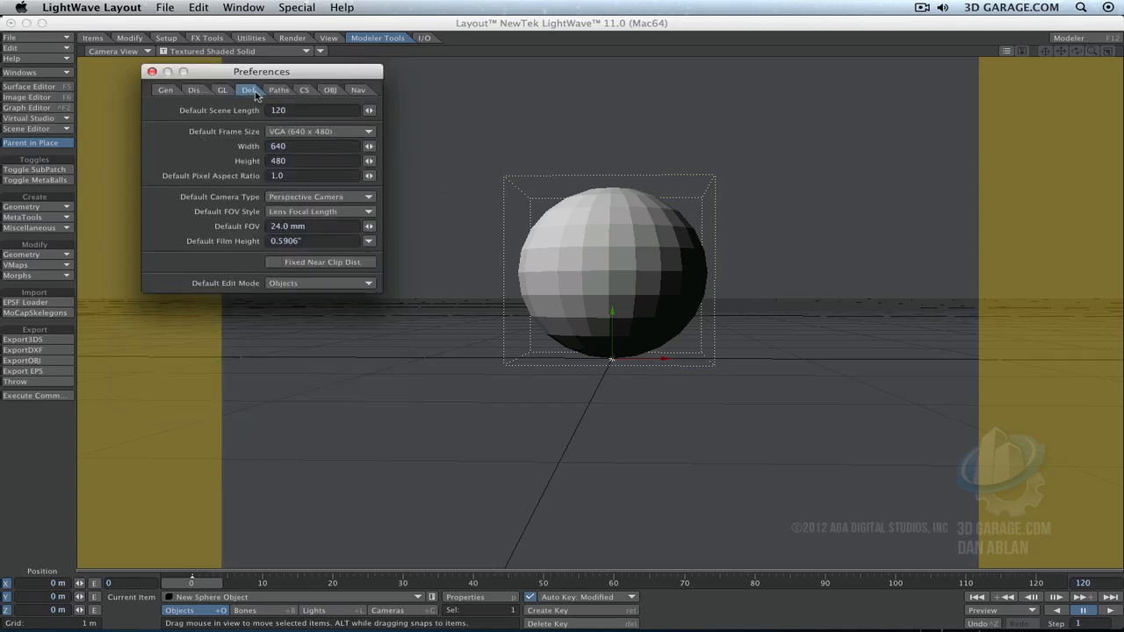
pyautogui.click(324, 112)
pyautogui.write('300')
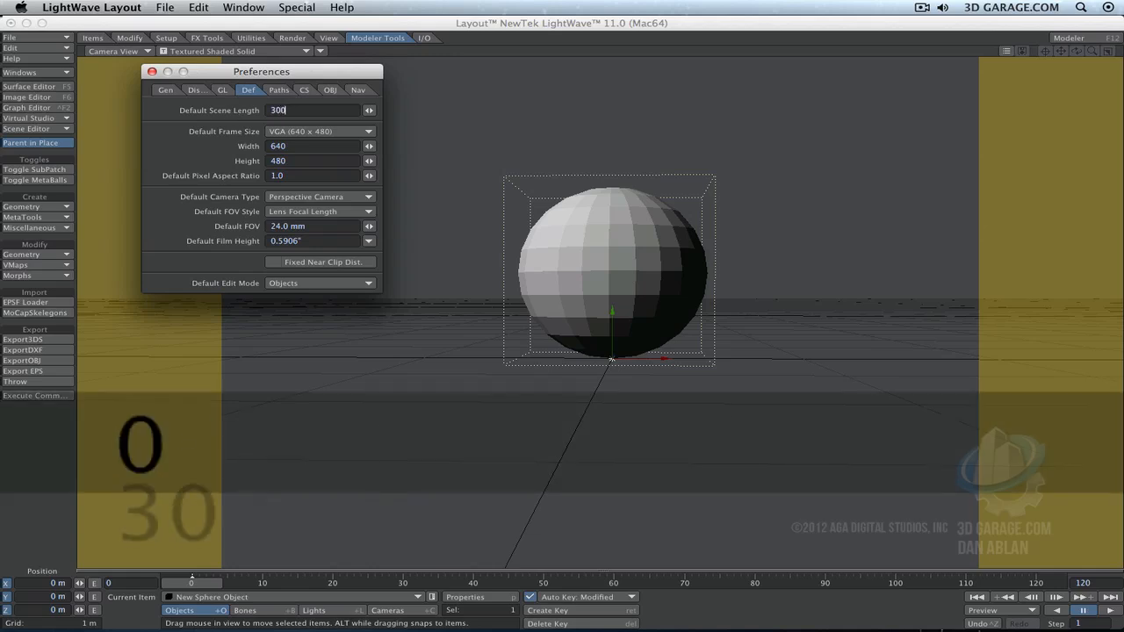
pyautogui.press('Tab')
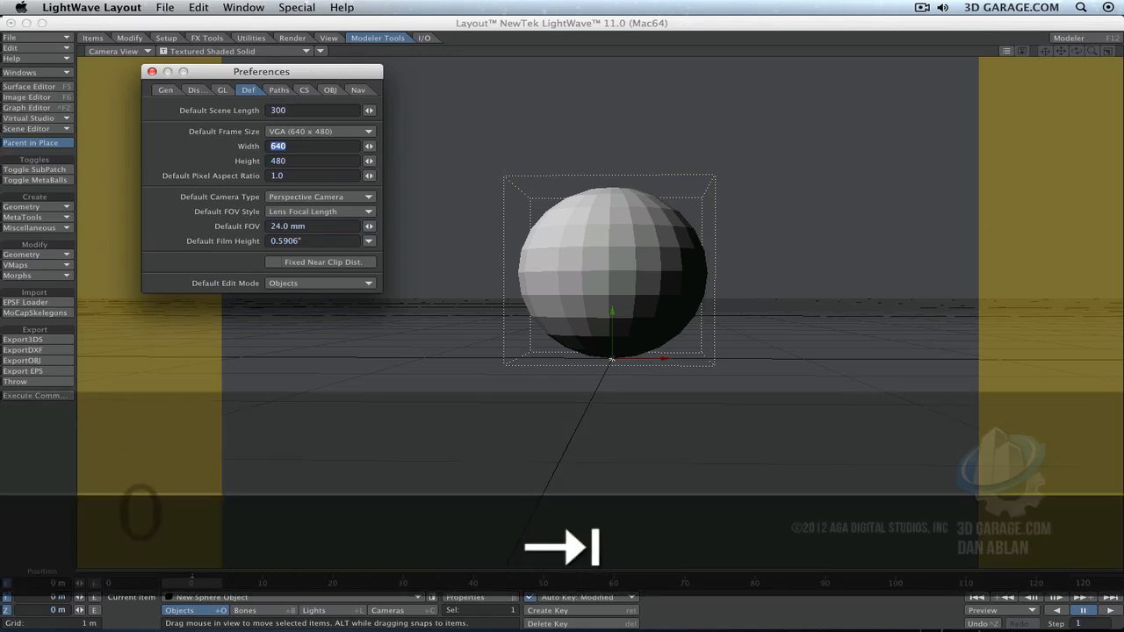
pyautogui.click(322, 130)
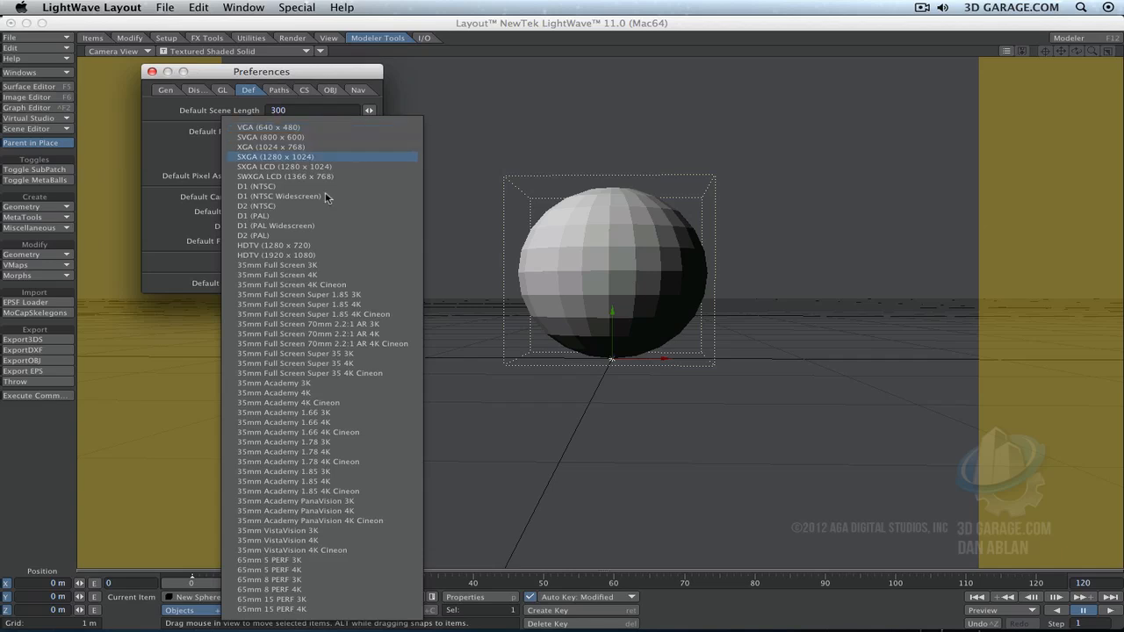
pyautogui.click(337, 256)
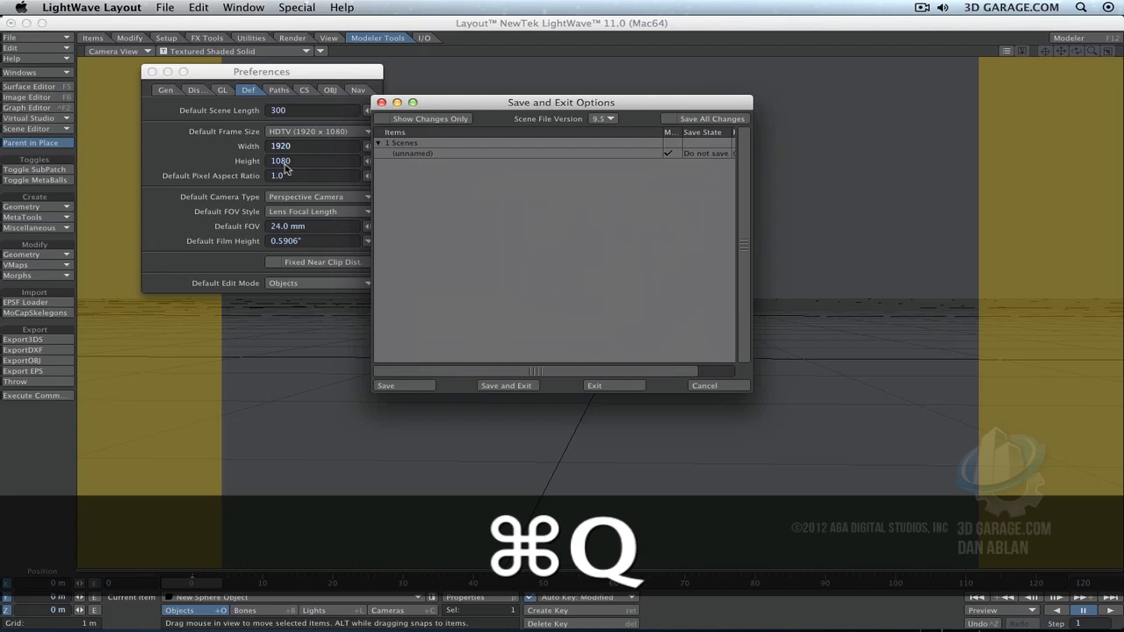
# Step: Exit Layout without saving the scene, relaunch it, and reopen the default scene and camera preferences
pyautogui.click(622, 386)
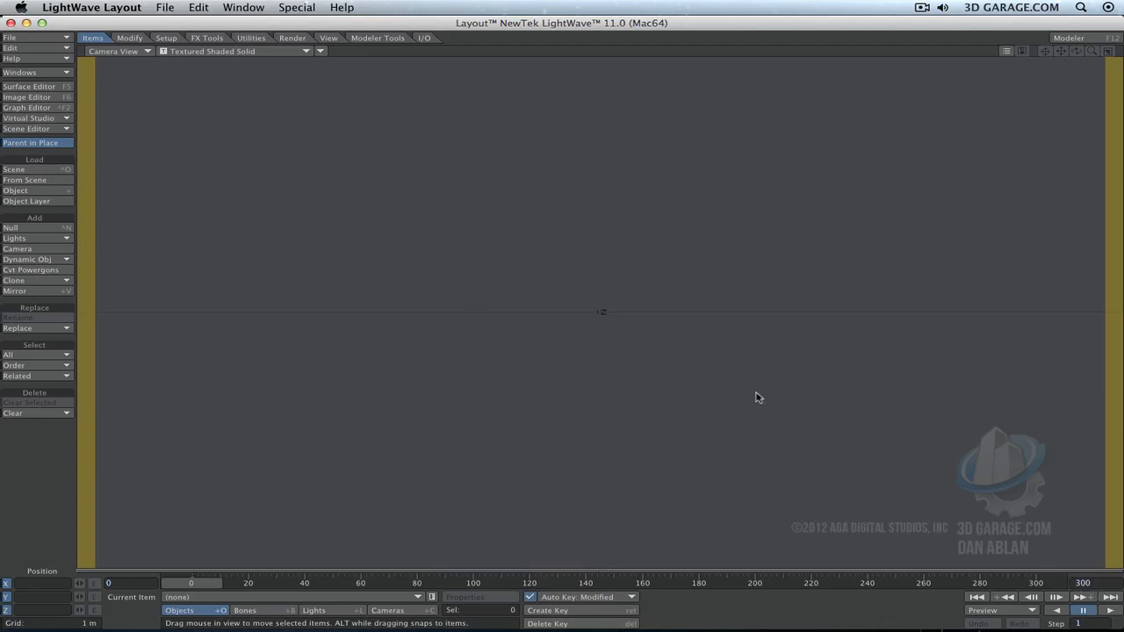
pyautogui.press('d')
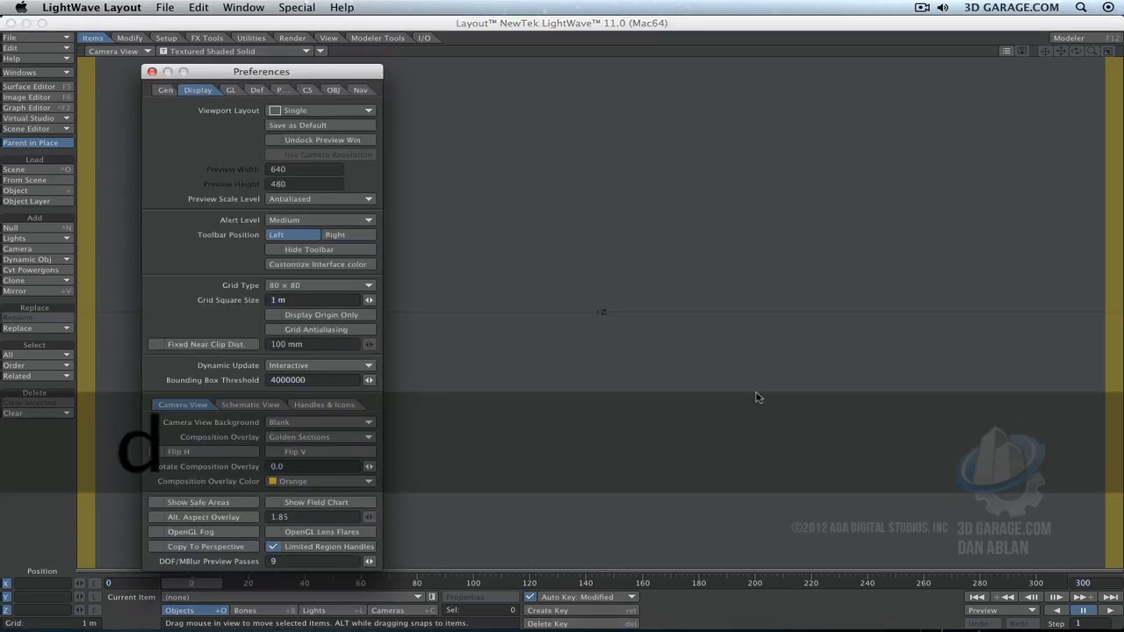
pyautogui.click(252, 90)
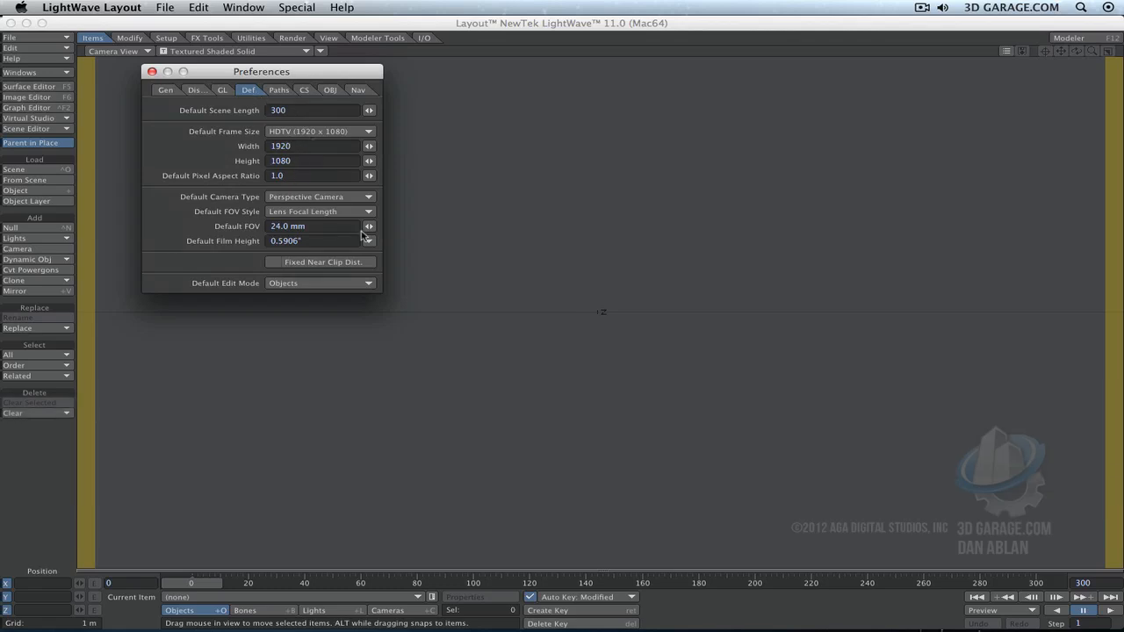
# Step: Display the Paths preferences and switch Use custom paths on and back off
pyautogui.click(279, 91)
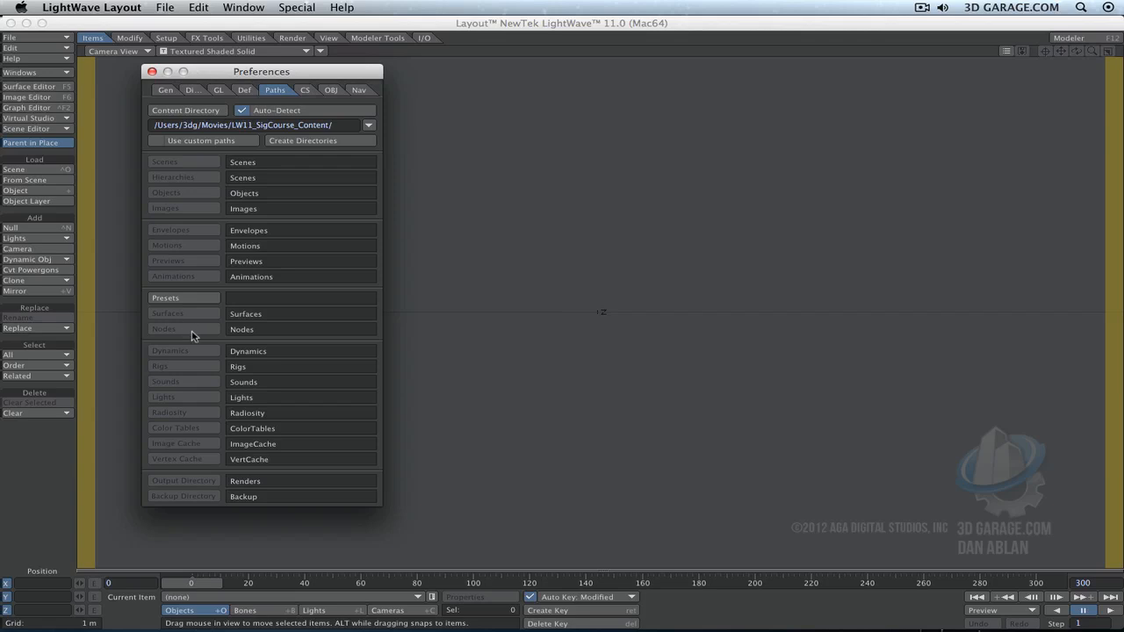
pyautogui.click(207, 143)
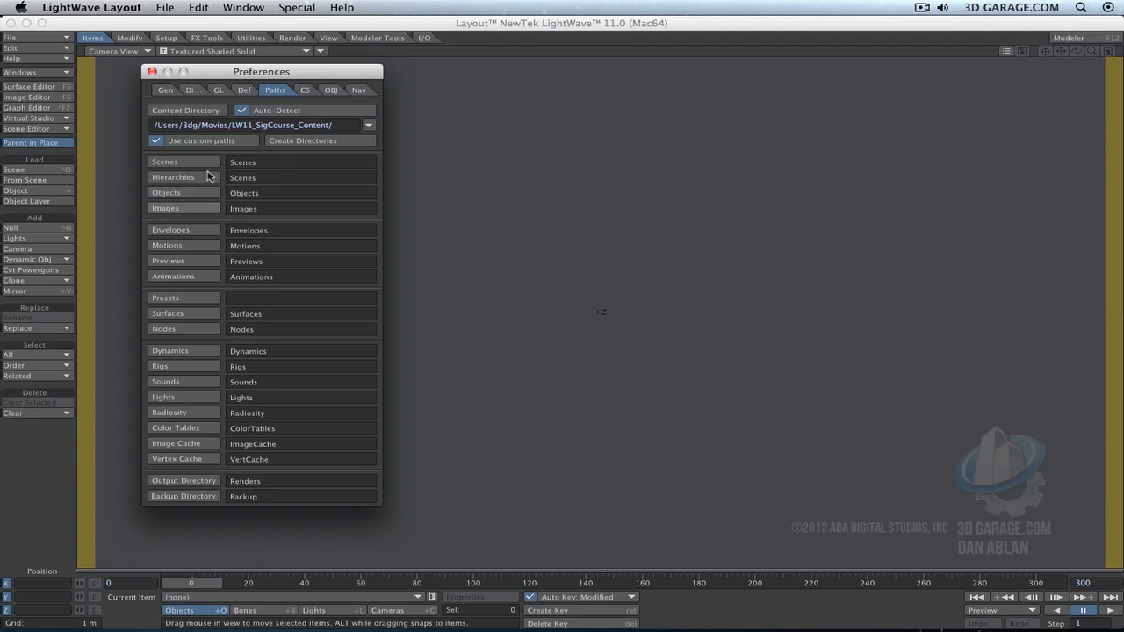
pyautogui.click(160, 142)
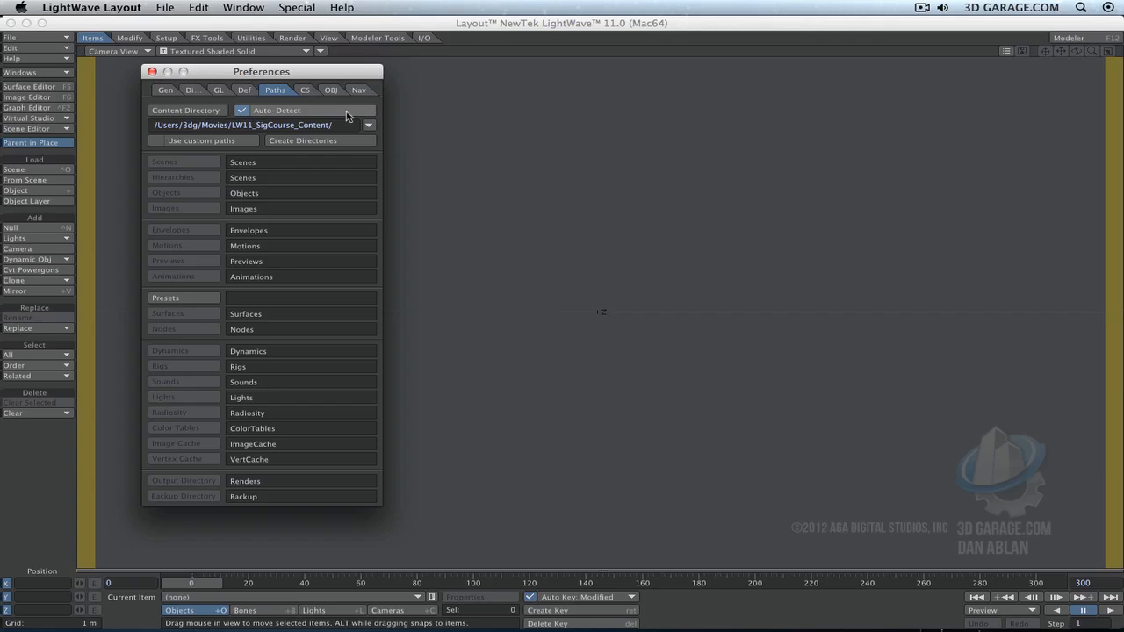
# Step: Examine the color space preferences, including the Light Color options, followed by the OBJ and navigation device preferences
pyautogui.click(304, 90)
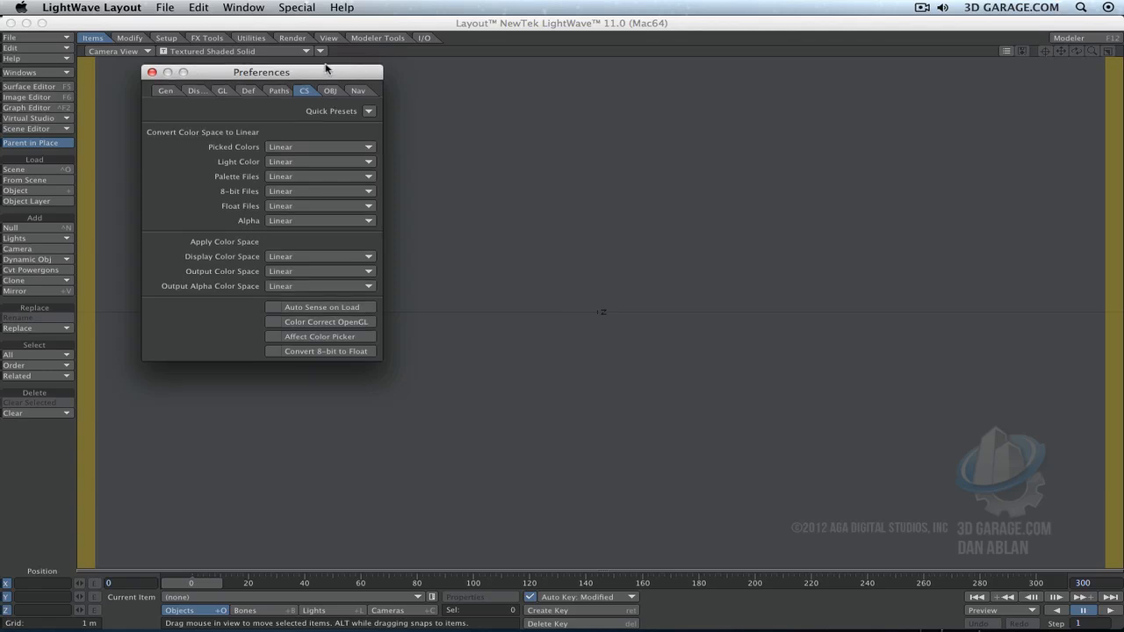
pyautogui.moveTo(330, 70); pyautogui.dragTo(315, 91)
pyautogui.click(291, 183)
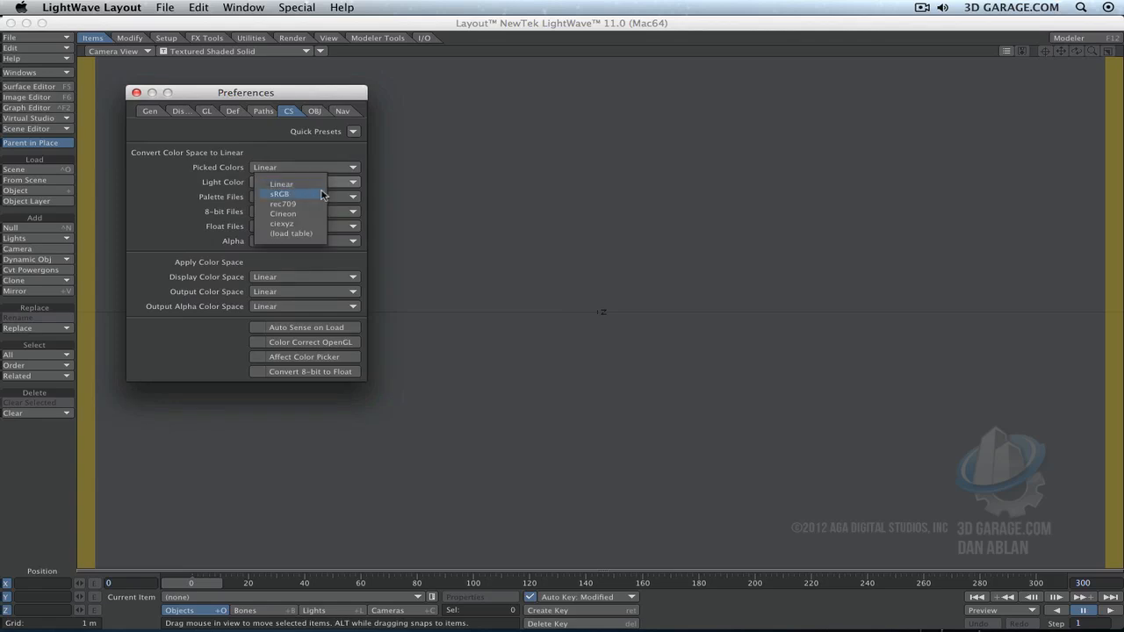
pyautogui.click(302, 255)
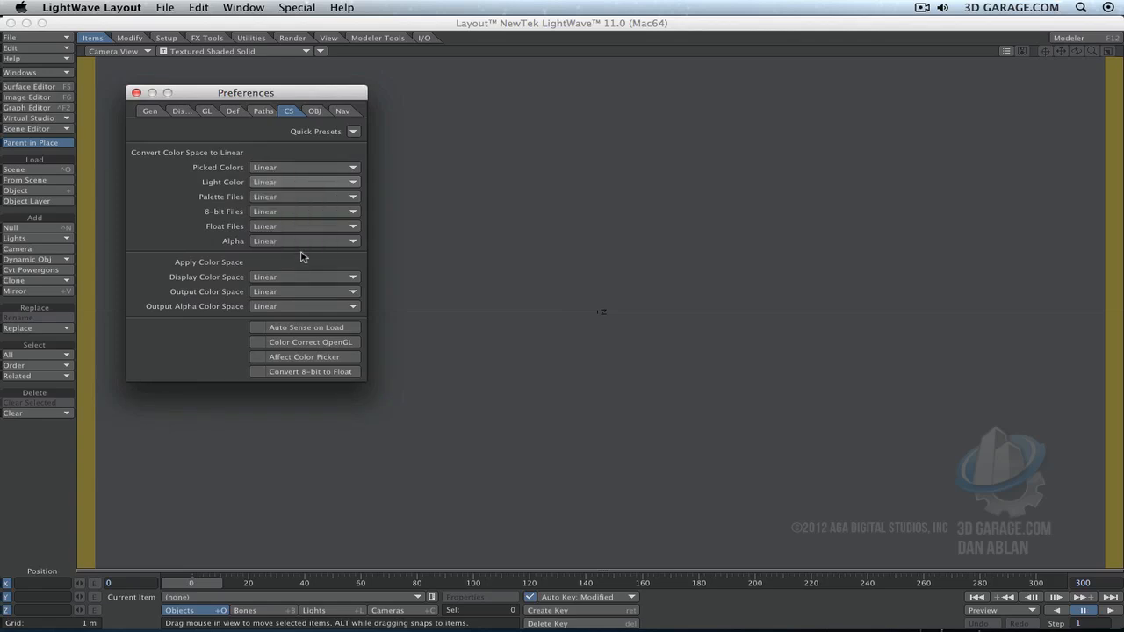
pyautogui.click(318, 111)
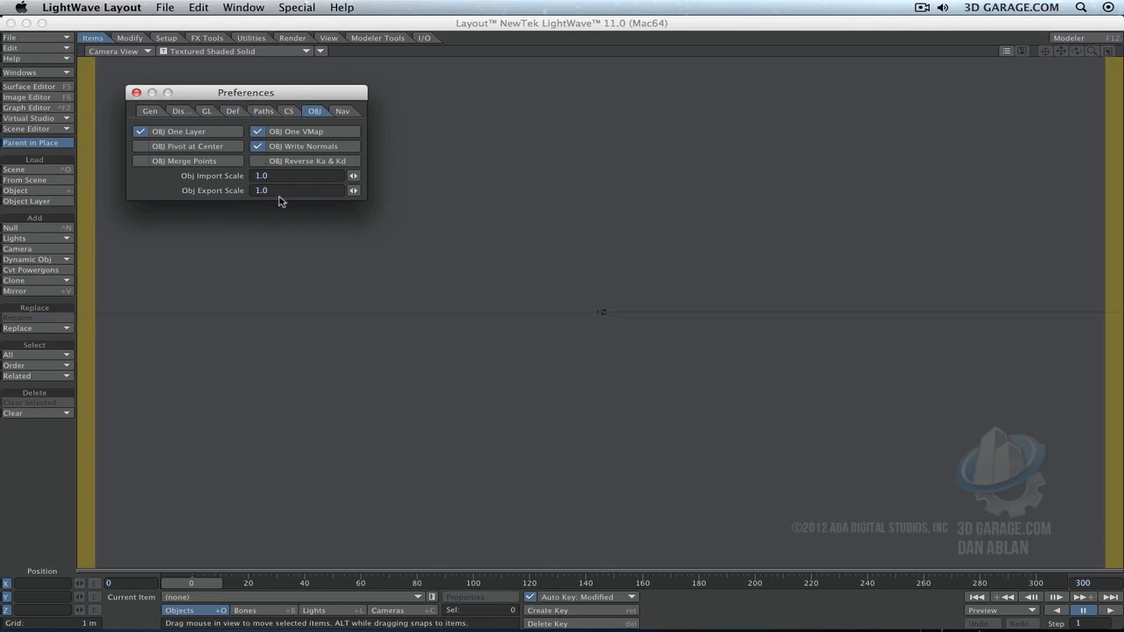
pyautogui.click(343, 111)
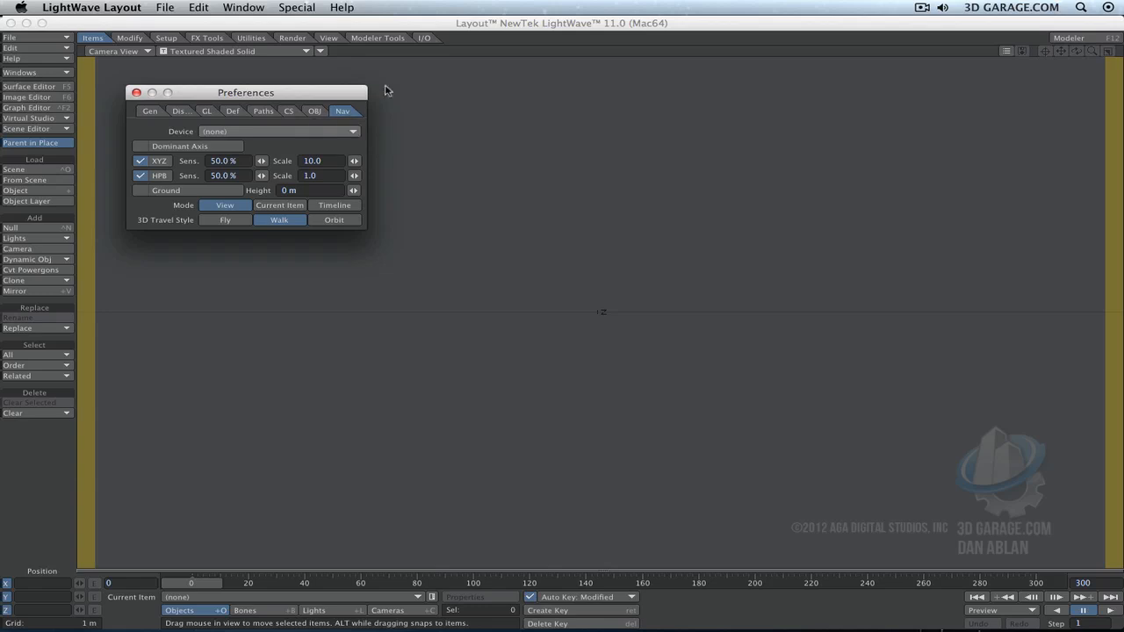
# Step: Switch to the perspective view, quit and relaunch Layout, and continue past the license notice in Discovery mode
pyautogui.press('4')
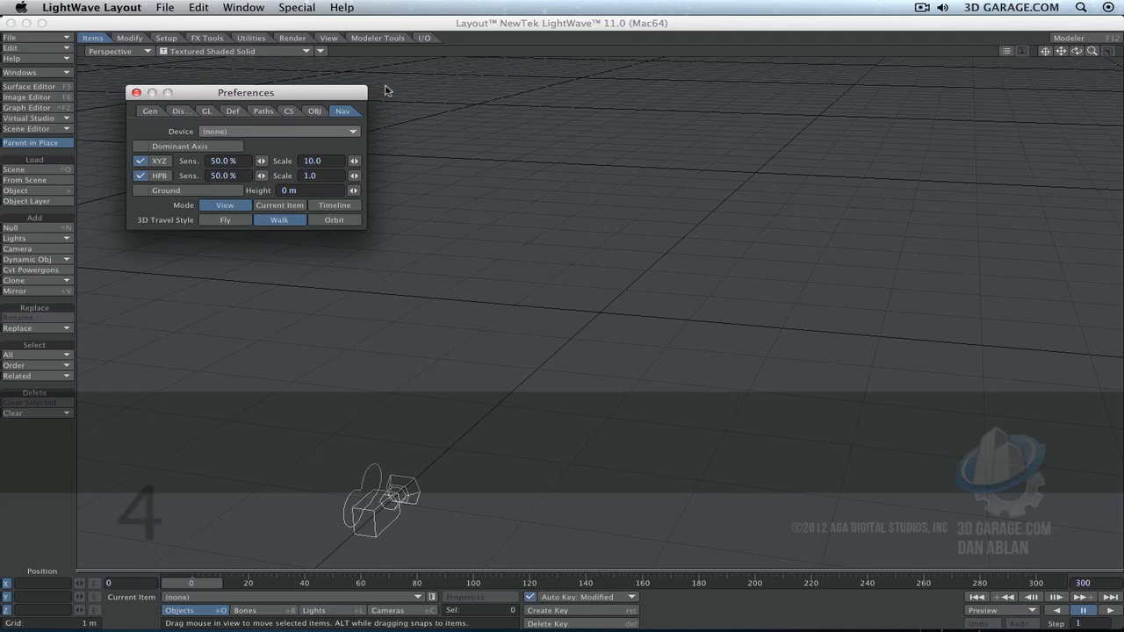
pyautogui.click(690, 183)
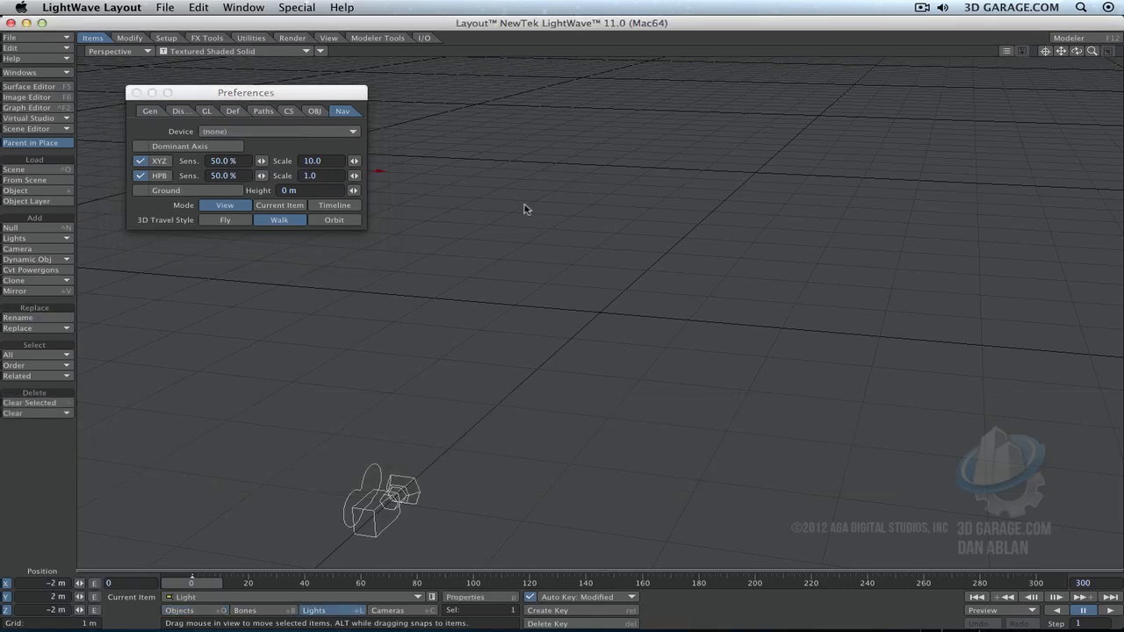
pyautogui.press('super+q')
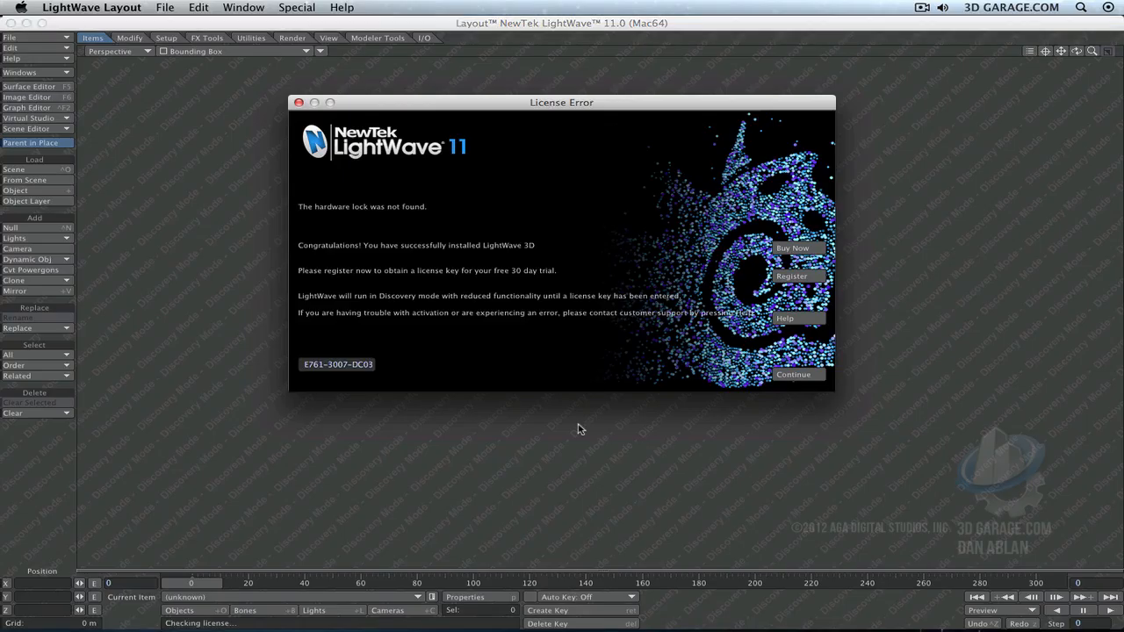
pyautogui.click(808, 375)
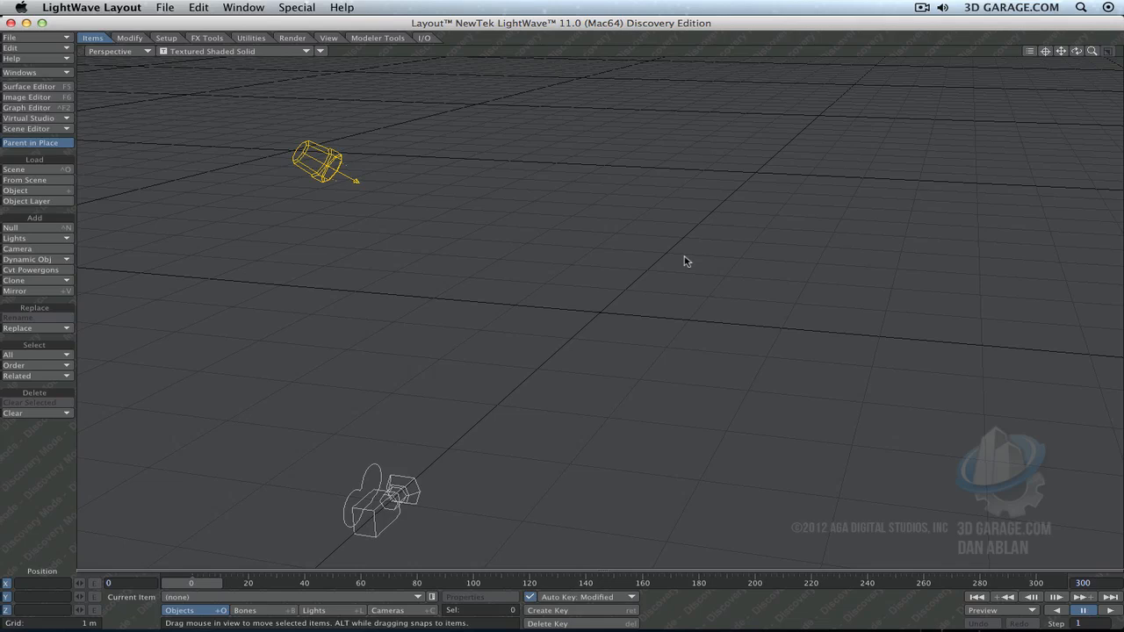
# Step: Check the camera and perspective views, and review the navigation and general preferences once more
pyautogui.press('6')
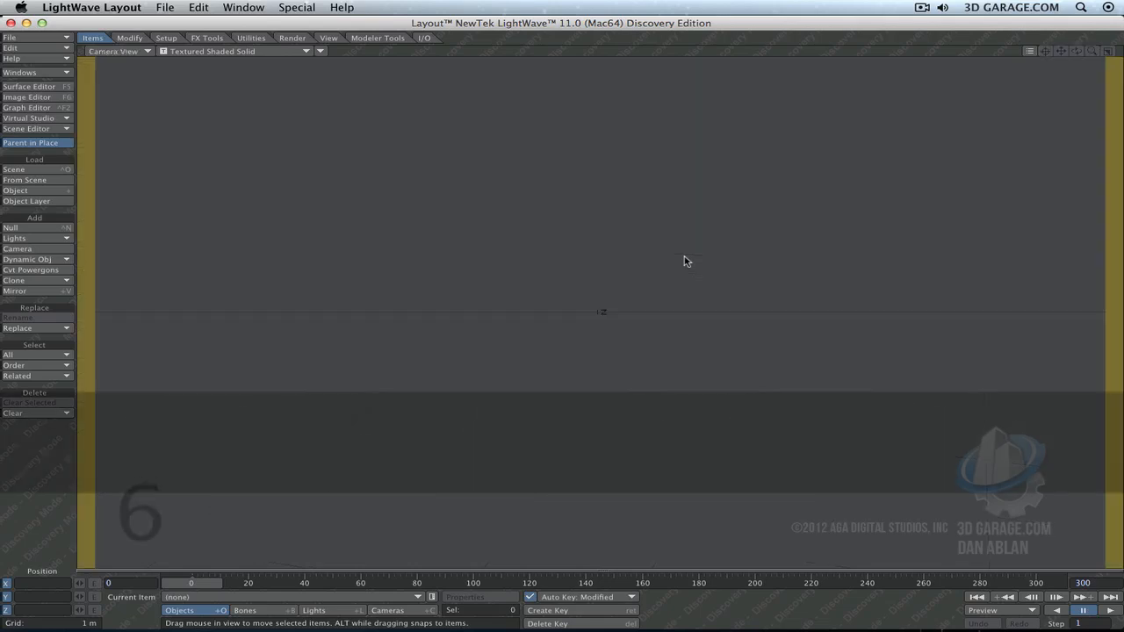
pyautogui.press('4')
pyautogui.press('d')
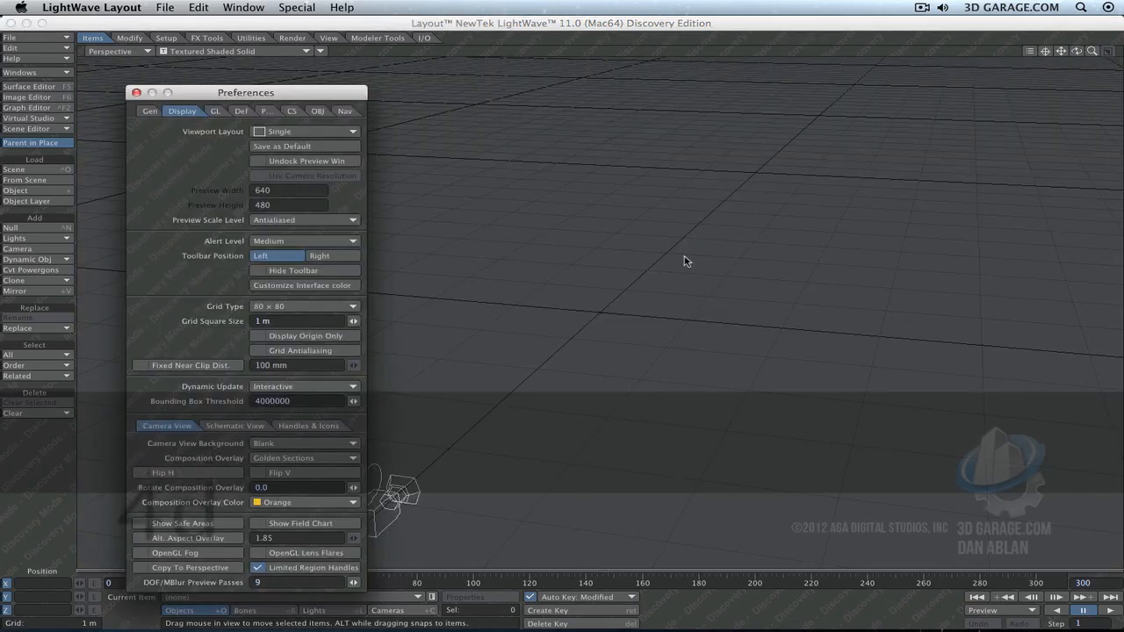
pyautogui.click(342, 113)
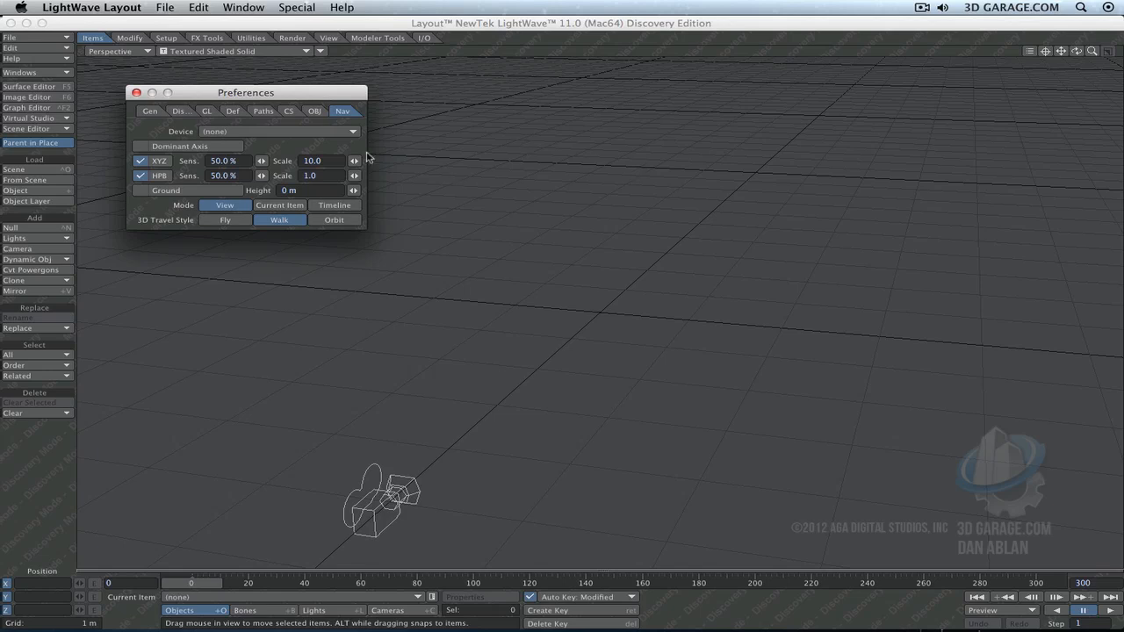
pyautogui.moveTo(294, 95); pyautogui.dragTo(290, 83)
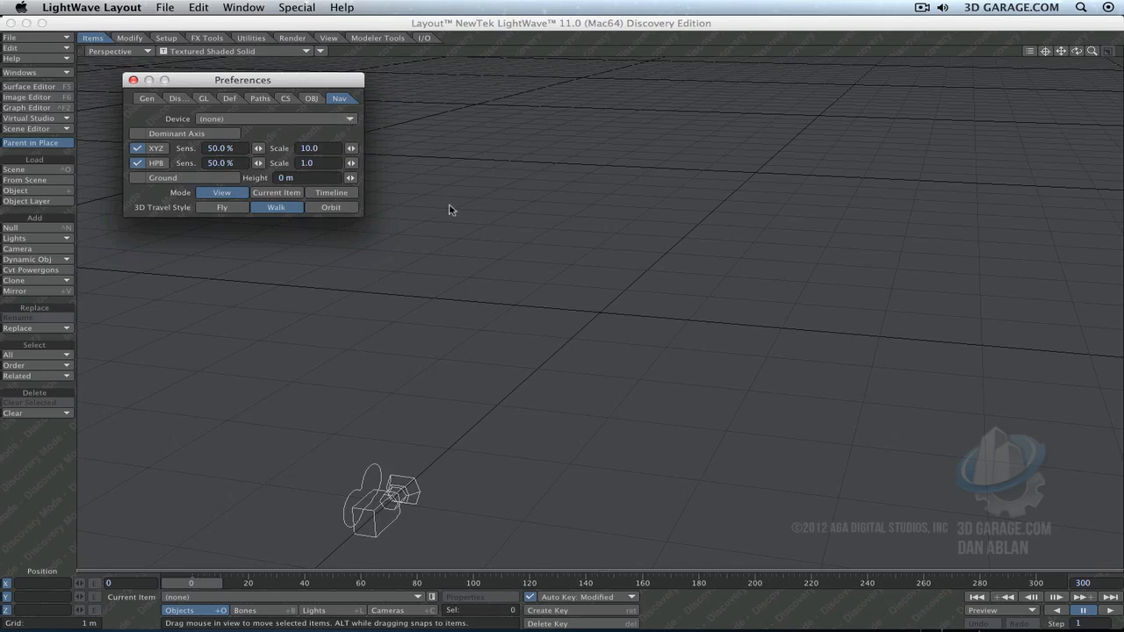
pyautogui.click(134, 79)
pyautogui.press('o')
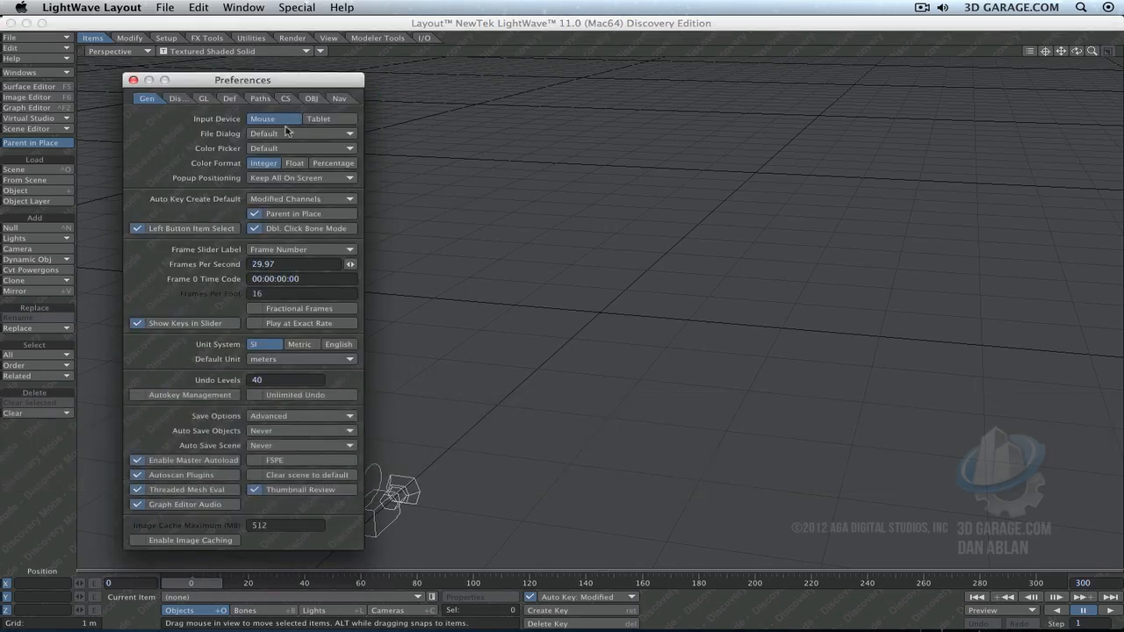
pyautogui.click(132, 80)
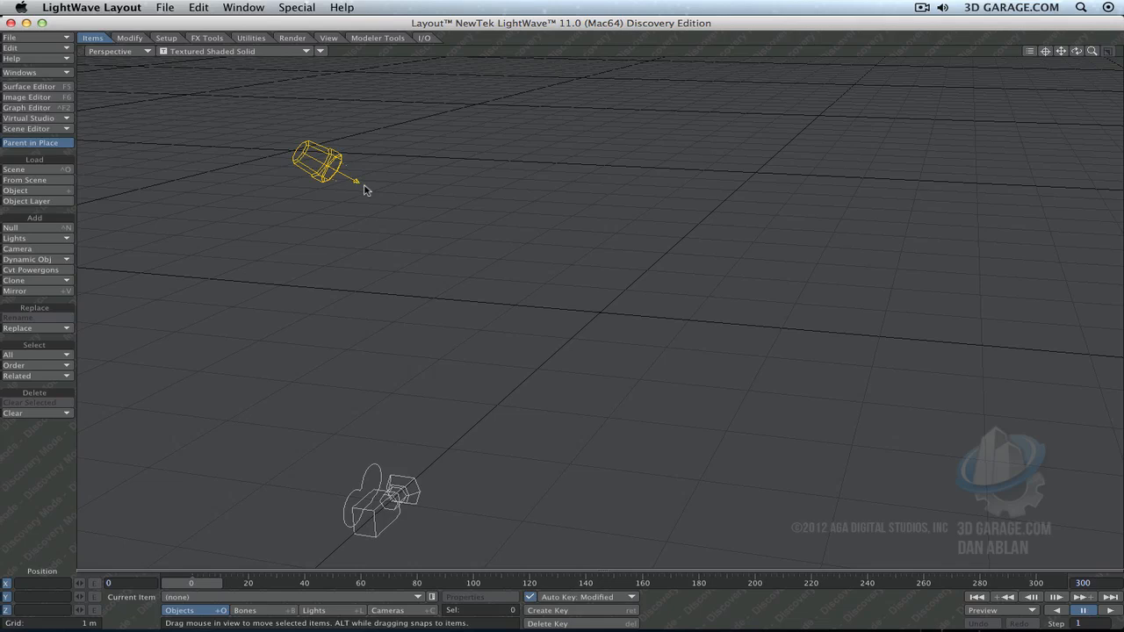
# Step: Display the LightWave help contents and the license entry dialog, and cancel the license entry
pyautogui.click(56, 59)
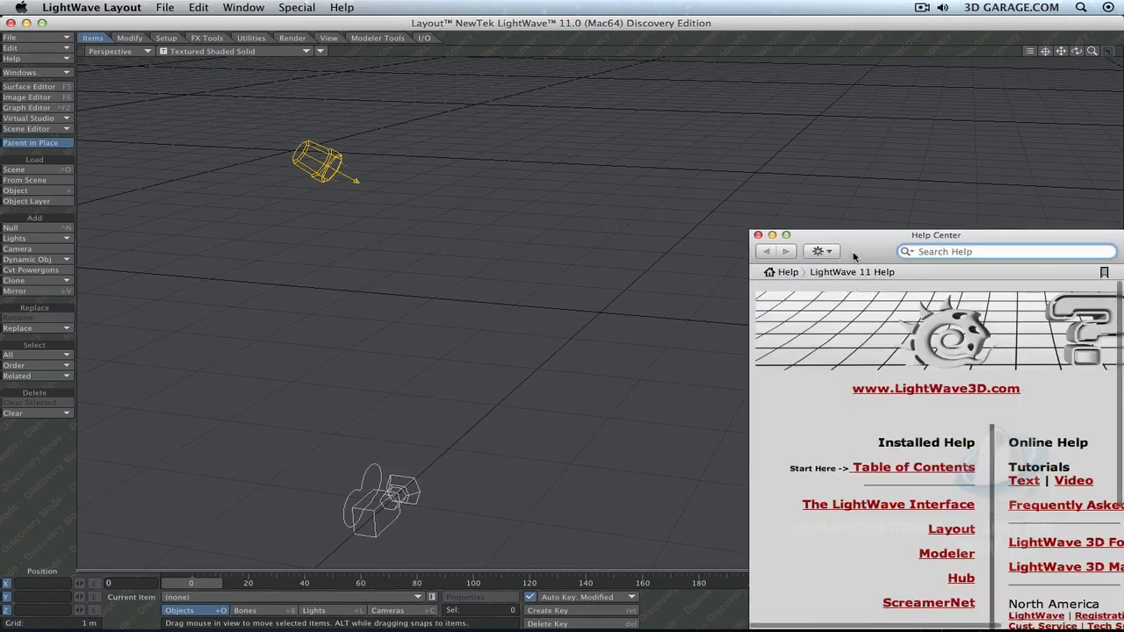
pyautogui.moveTo(849, 251); pyautogui.dragTo(553, 109)
pyautogui.click(39, 58)
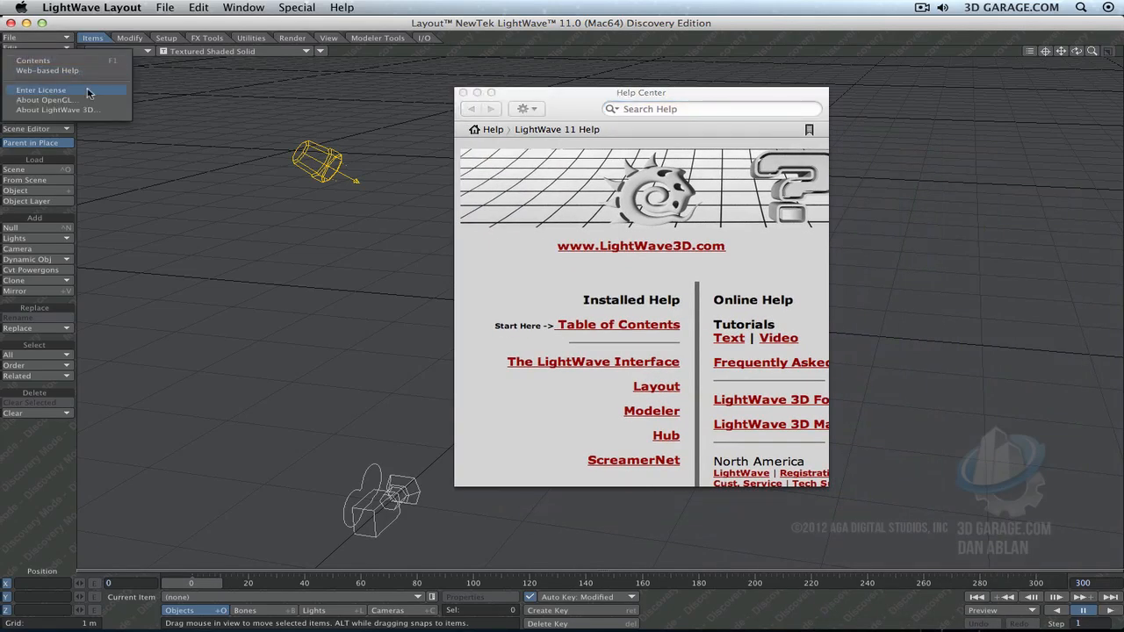
pyautogui.click(88, 92)
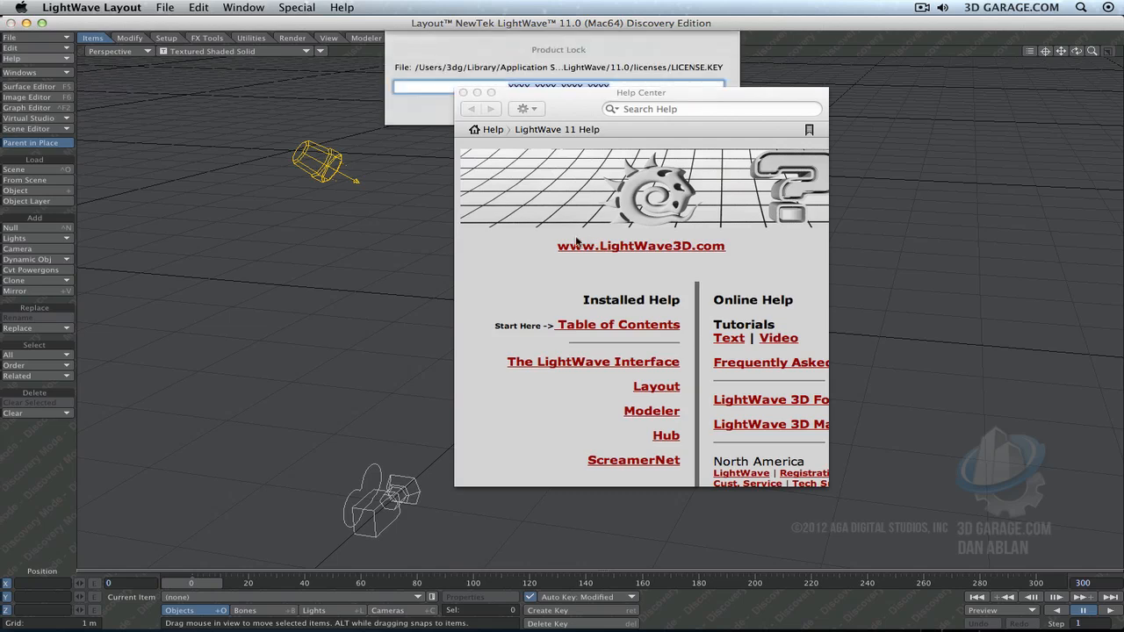
pyautogui.moveTo(566, 96); pyautogui.dragTo(553, 172)
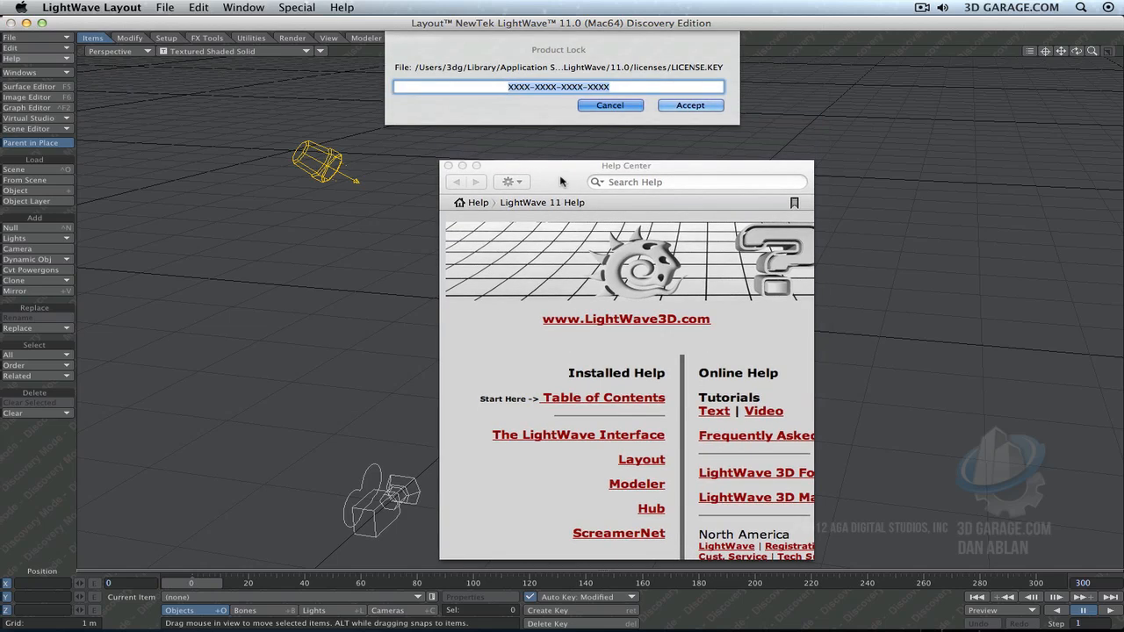
pyautogui.click(610, 105)
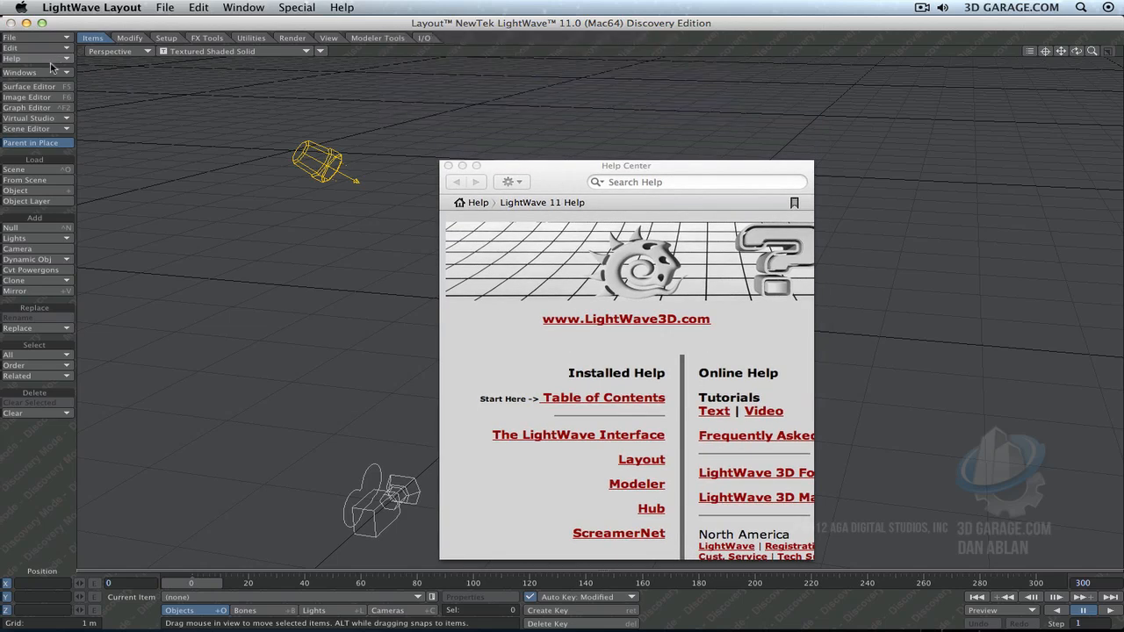
# Step: Quit Layout, launch LightWave Modeler, and close the Help Center window
pyautogui.click(91, 7)
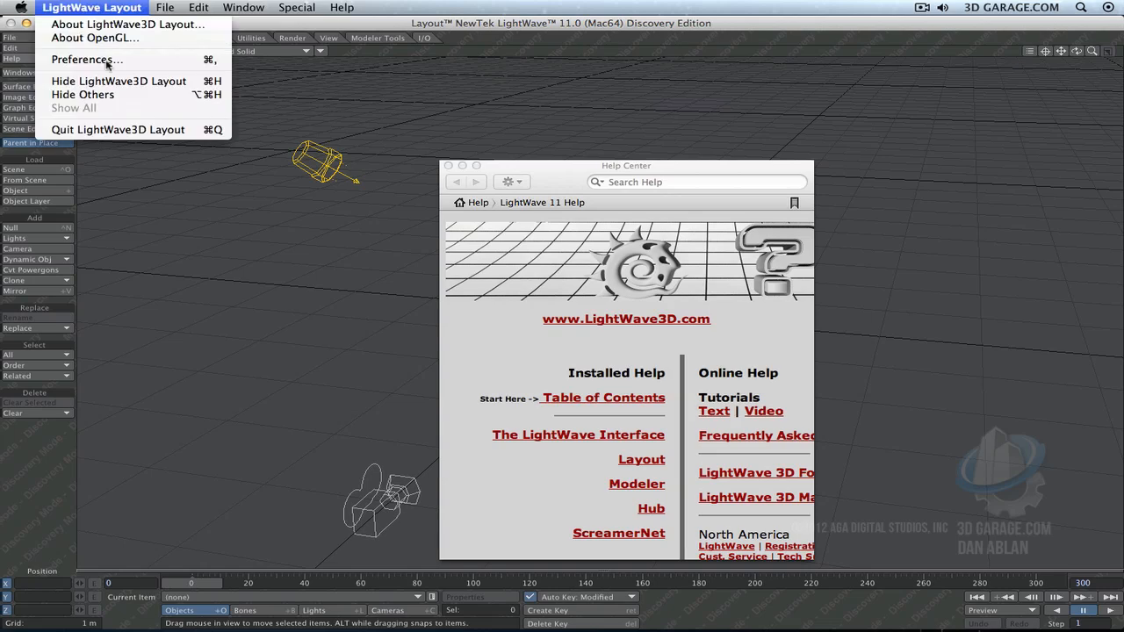
pyautogui.click(136, 130)
pyautogui.moveTo(465, 614)
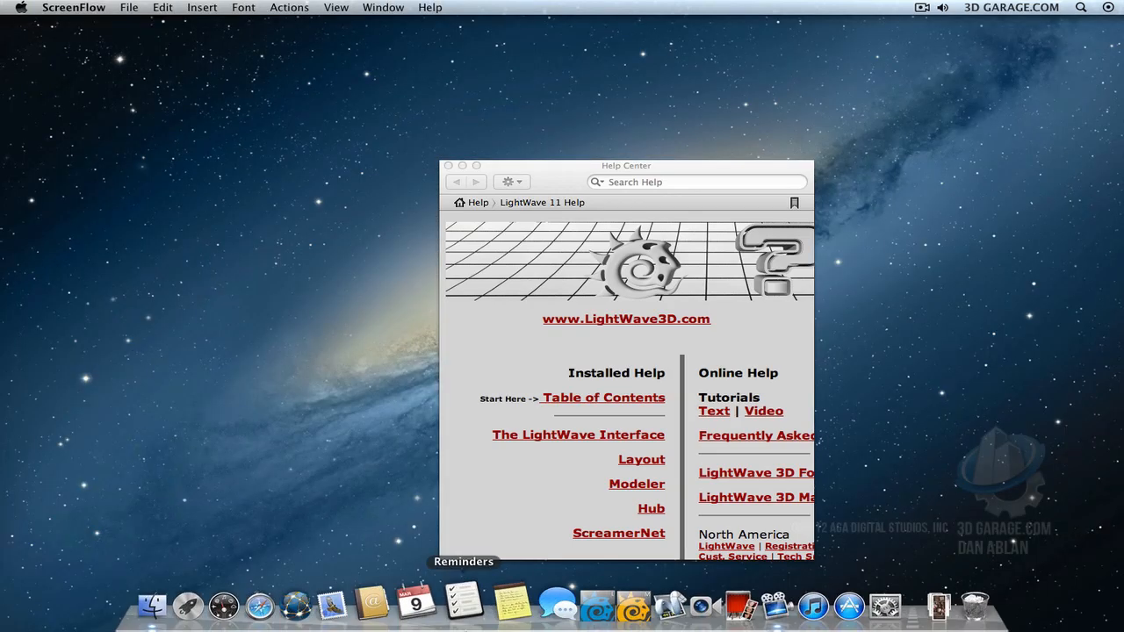
pyautogui.click(606, 610)
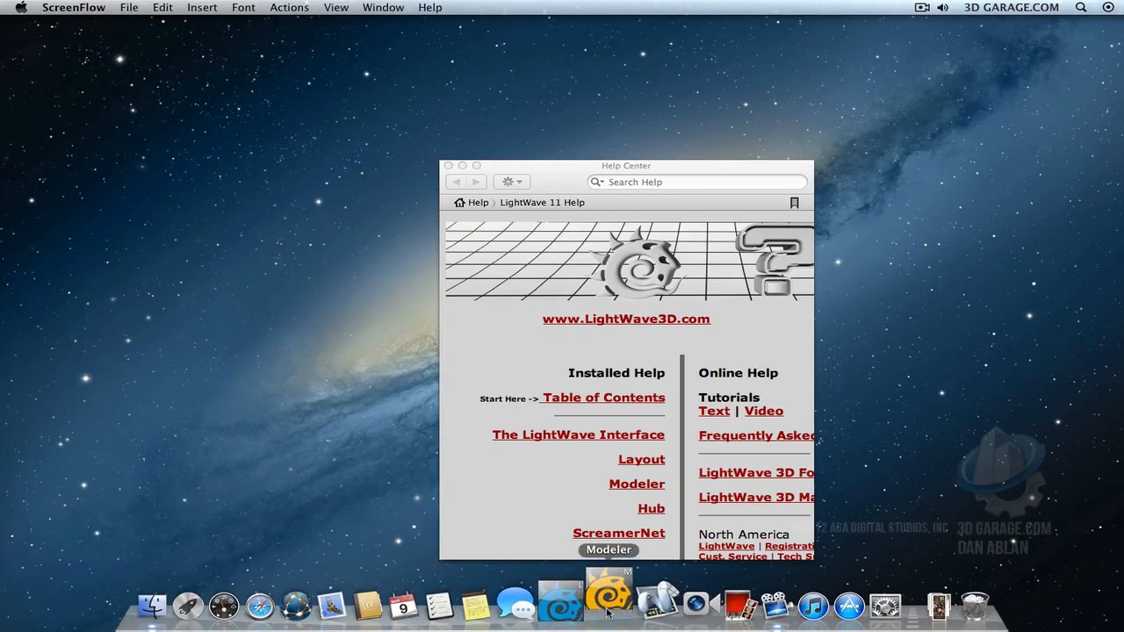
pyautogui.click(447, 166)
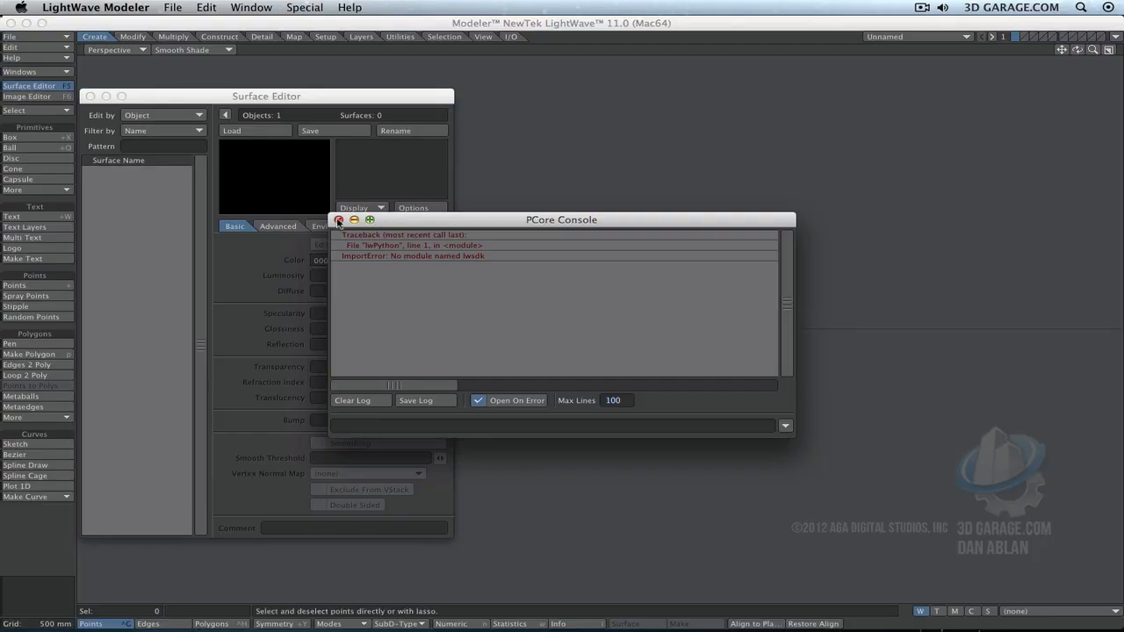
# Step: Close the PCore Console and the Surface Editor, and return the single perspective view to the quad viewport layout
pyautogui.click(339, 220)
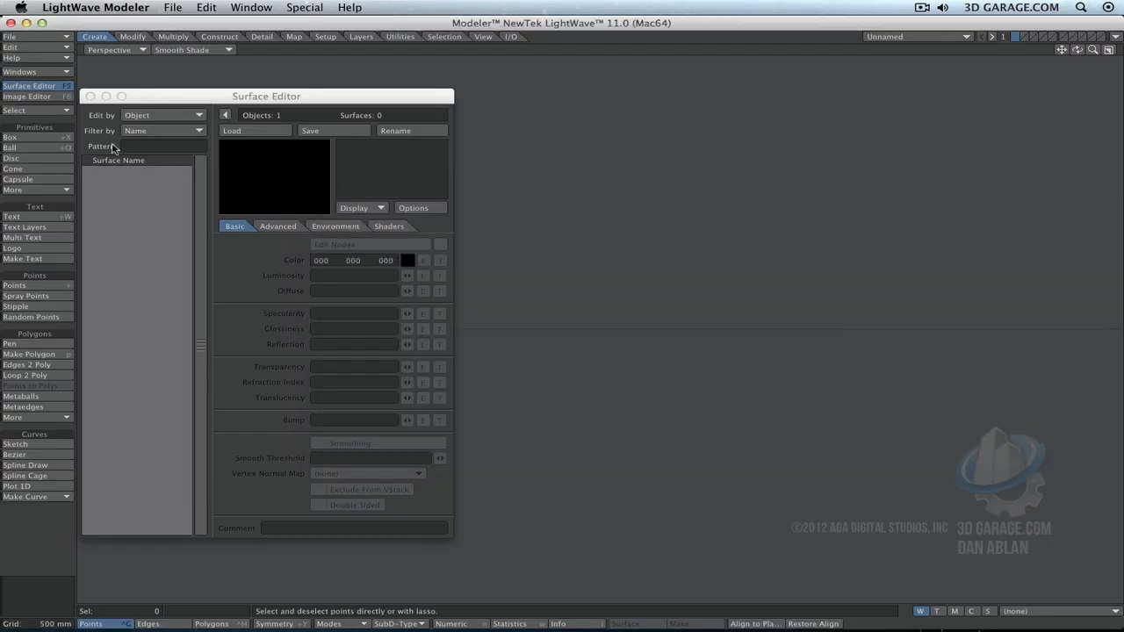
pyautogui.click(90, 96)
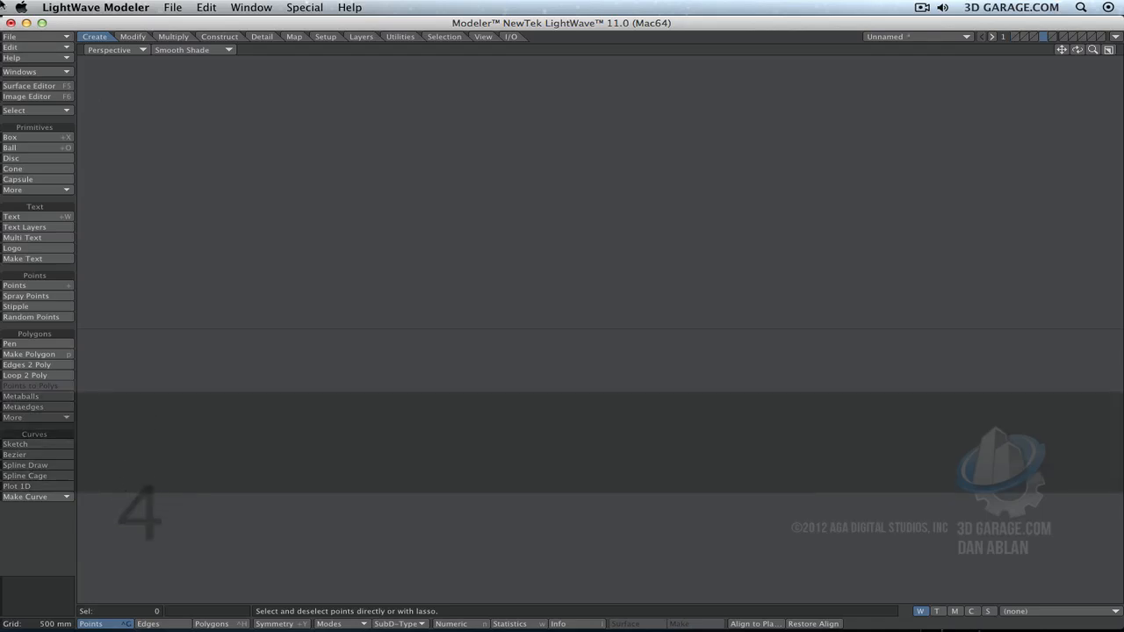
pyautogui.click(1109, 50)
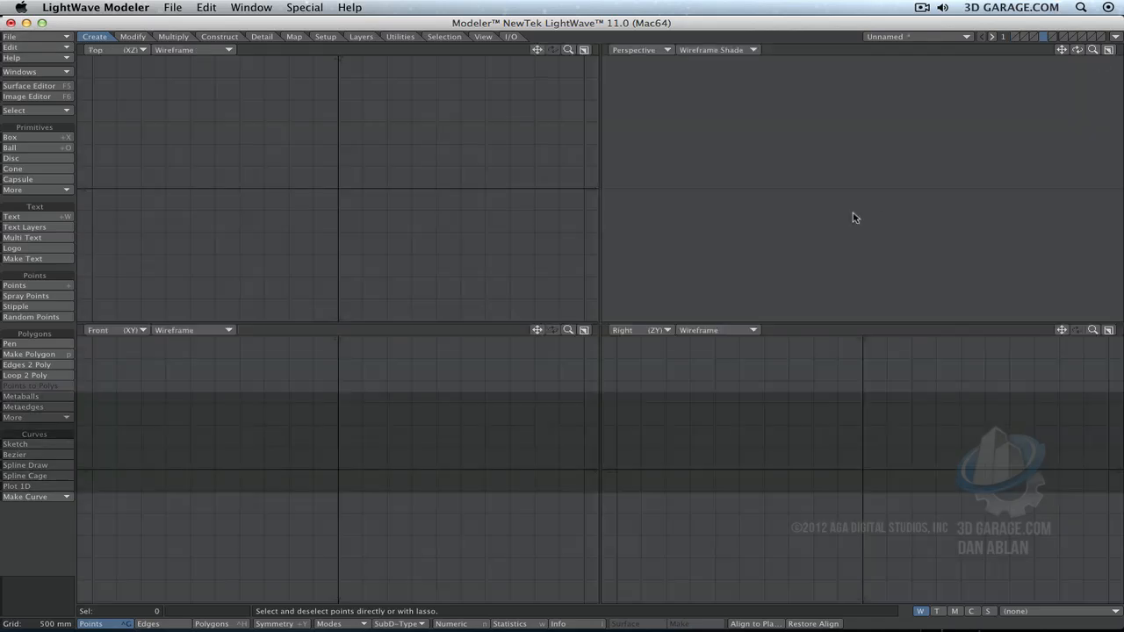
# Step: Display Modeler's general options and examine the content directory and the available polygon types
pyautogui.press('o')
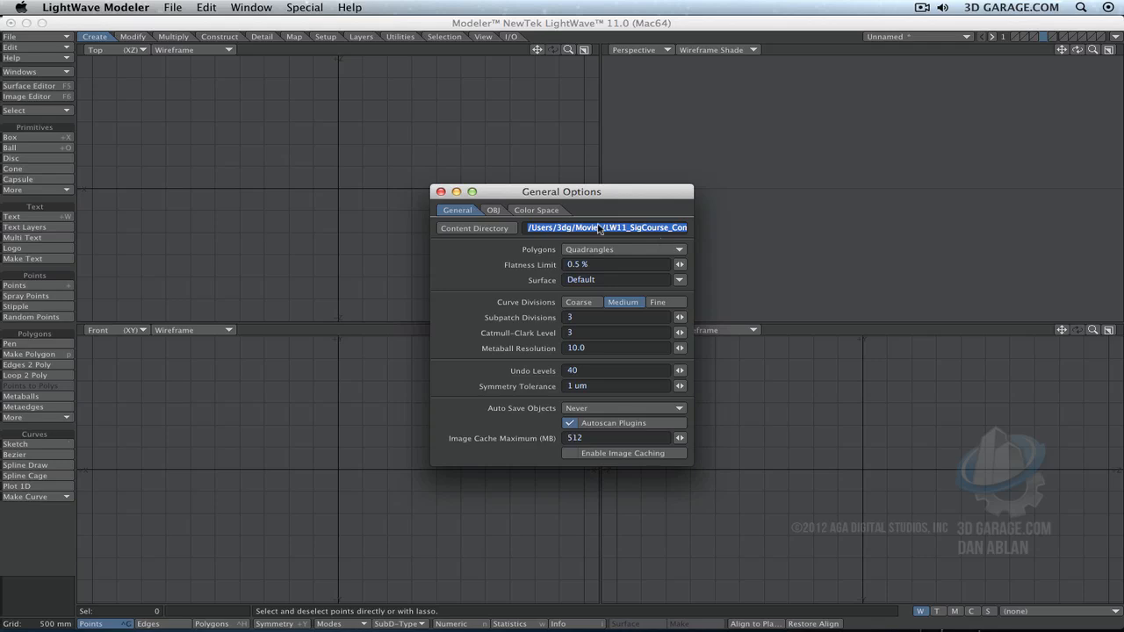
pyautogui.click(627, 251)
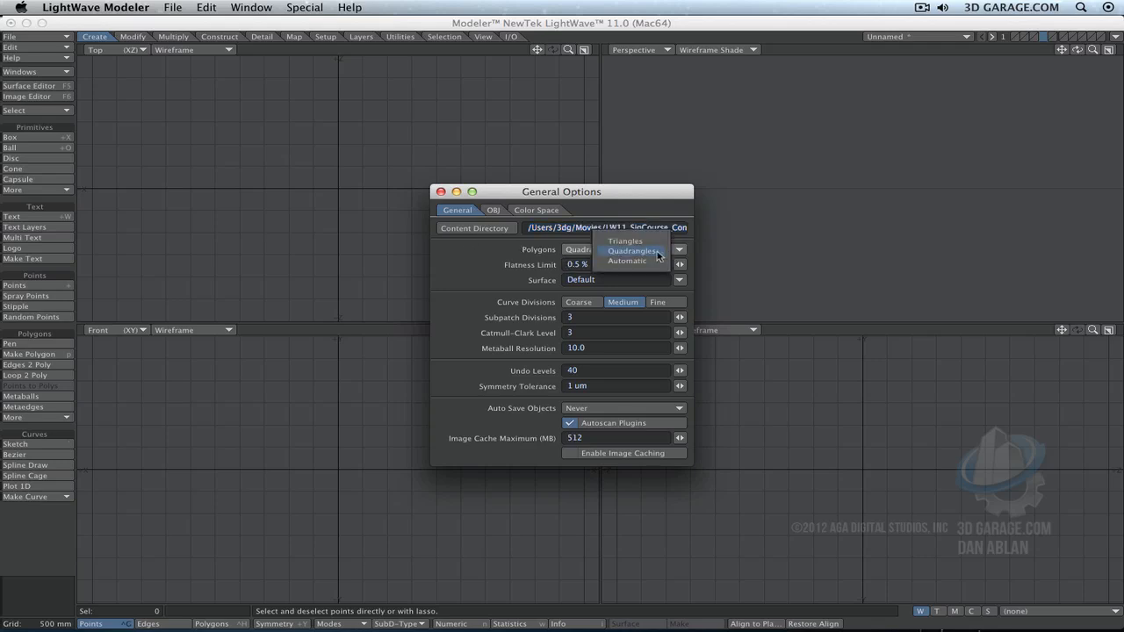
pyautogui.click(662, 226)
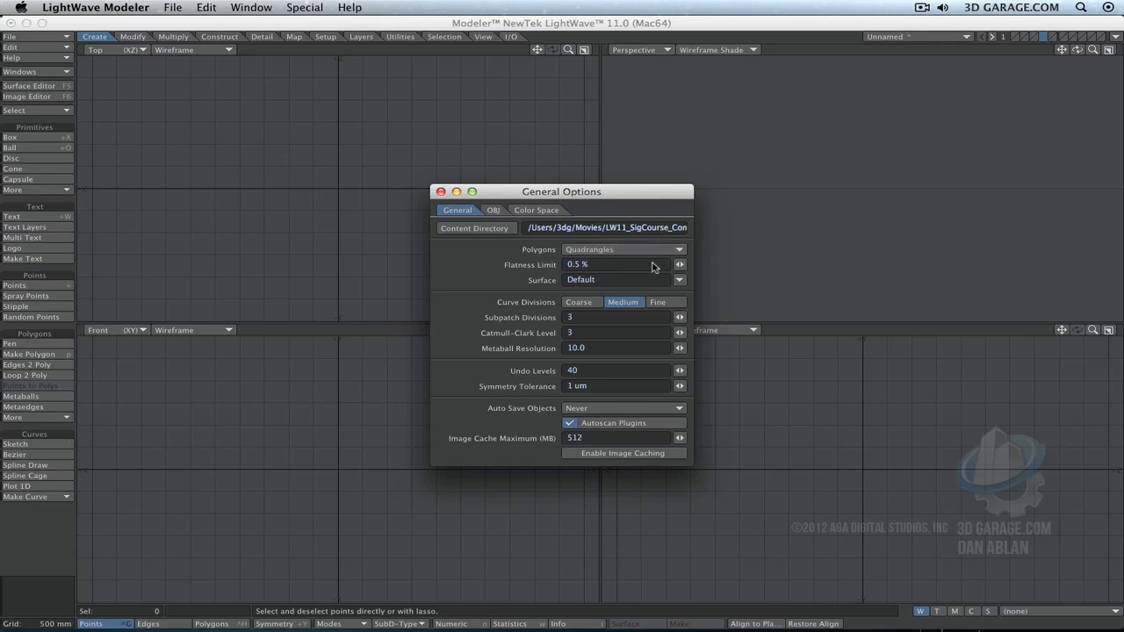
pyautogui.click(654, 250)
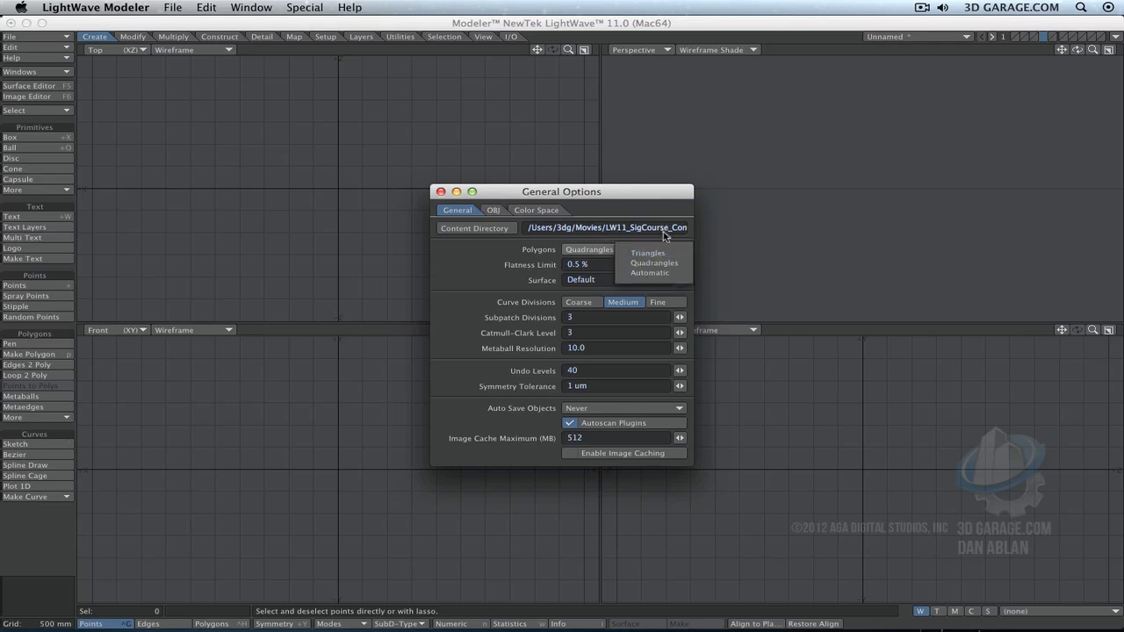
pyautogui.click(663, 234)
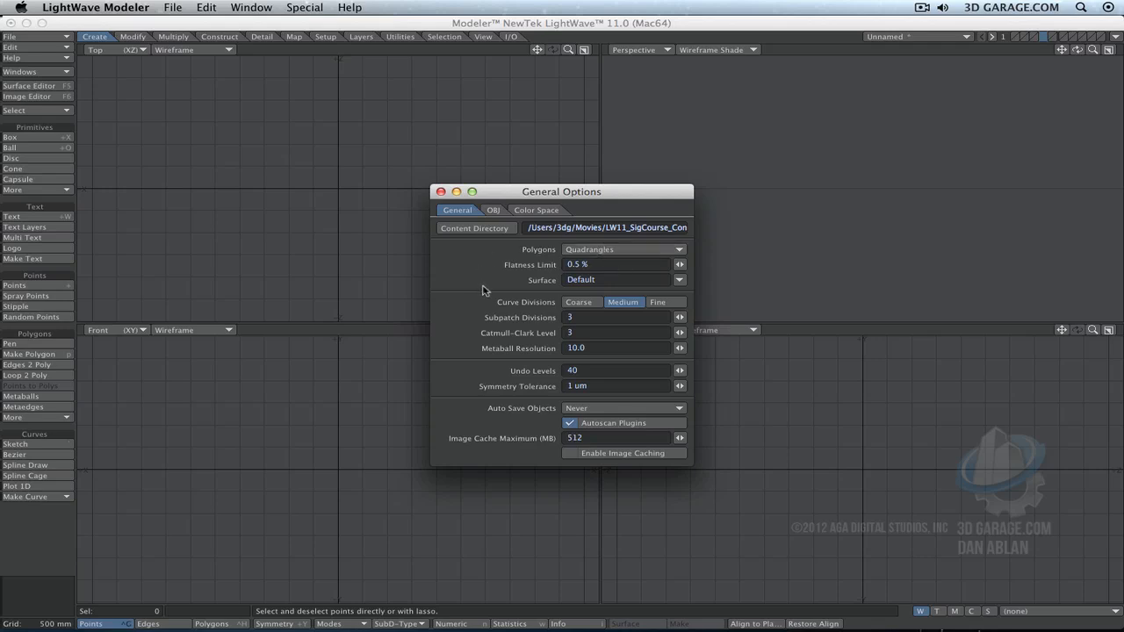
# Step: Examine the default surface, metaball resolution, undo levels and symmetry tolerance options, followed by the OBJ and Color Space options
pyautogui.click(612, 283)
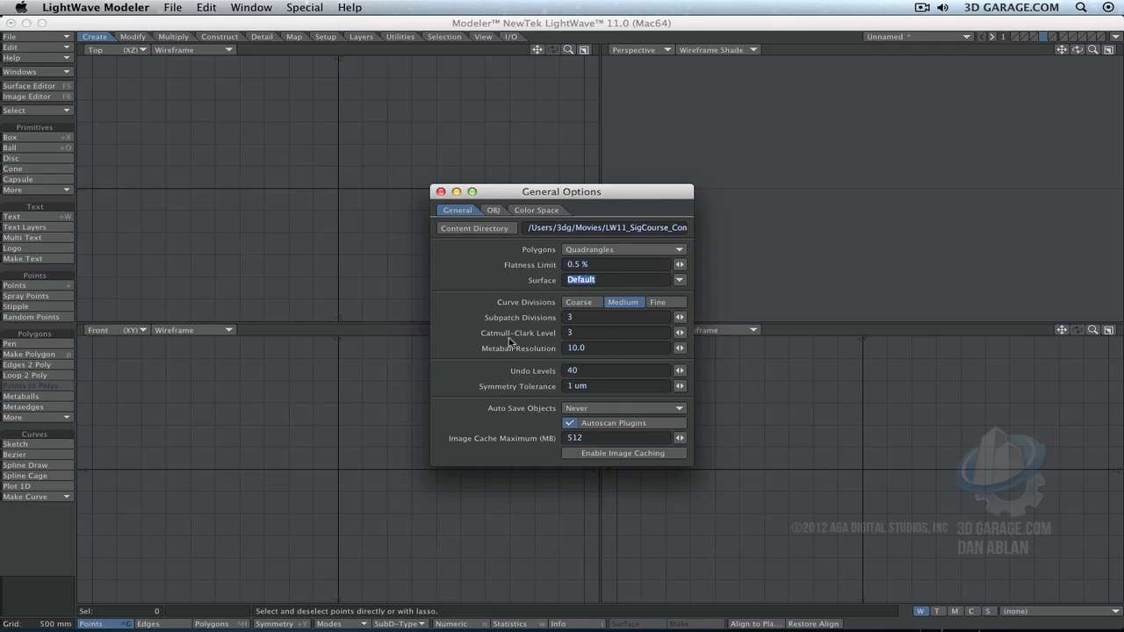
pyautogui.click(612, 281)
pyautogui.click(594, 351)
pyautogui.press('Return')
pyautogui.click(593, 375)
pyautogui.click(568, 387)
pyautogui.click(497, 212)
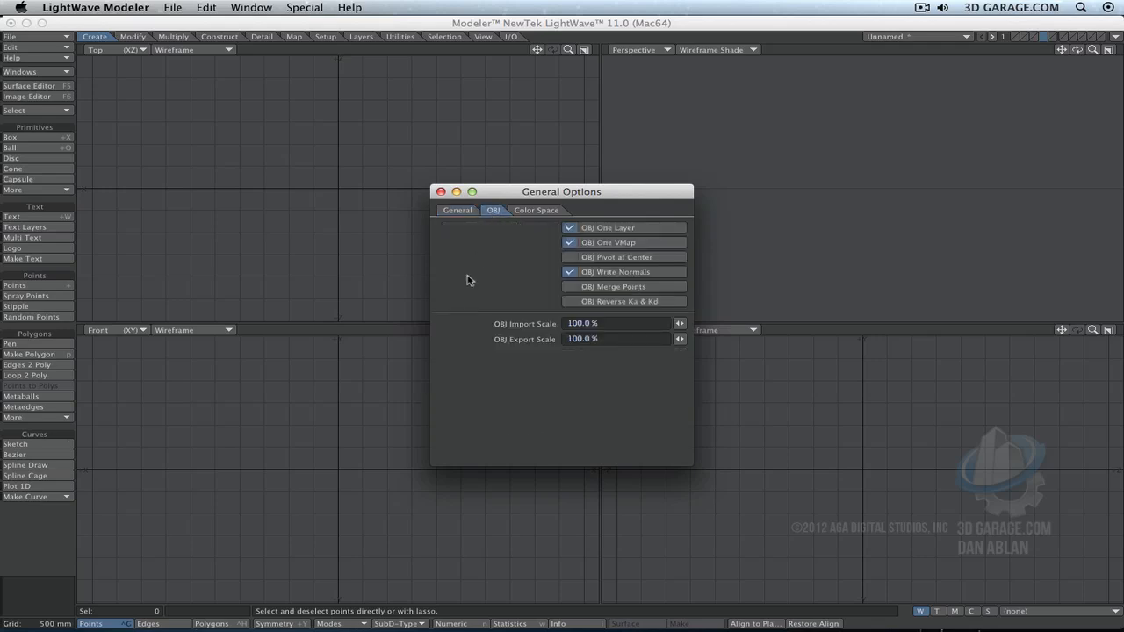
pyautogui.click(535, 210)
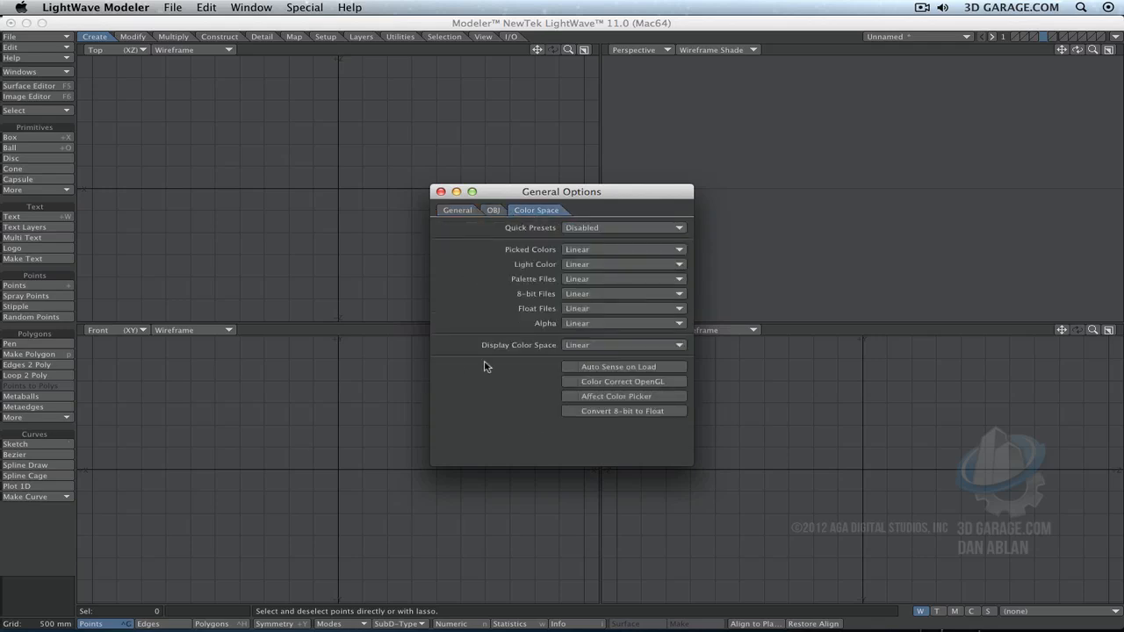
pyautogui.click(441, 192)
# Step: Open the display options and create a roughly cubic box, drawing its base in the Top view and its height in the Front view
pyautogui.press('d')
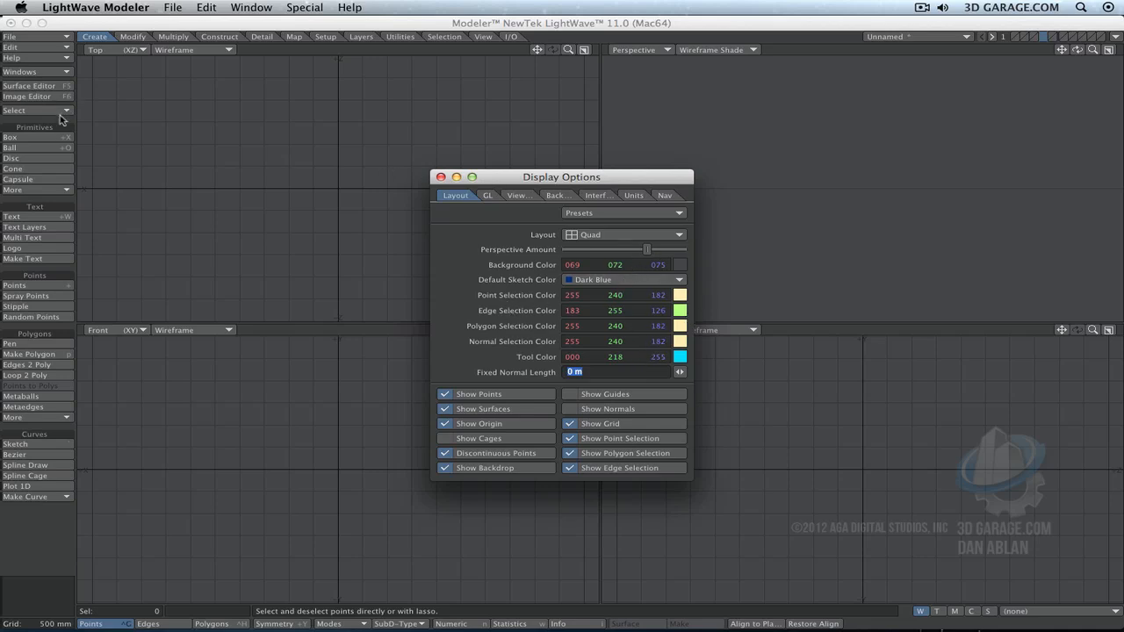
pyautogui.click(58, 140)
pyautogui.moveTo(276, 111); pyautogui.dragTo(421, 235)
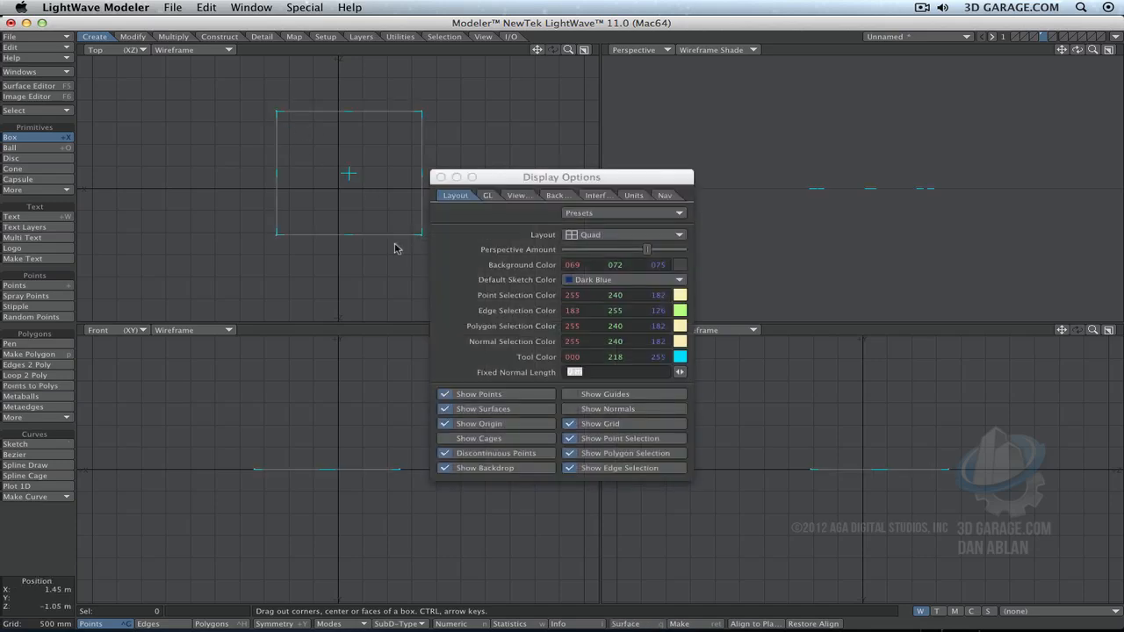
pyautogui.moveTo(365, 395); pyautogui.dragTo(359, 353)
pyautogui.press('space')
pyautogui.keyDown('alt'); pyautogui.moveTo(966, 158); pyautogui.dragTo(884, 206); pyautogui.keyUp('alt')
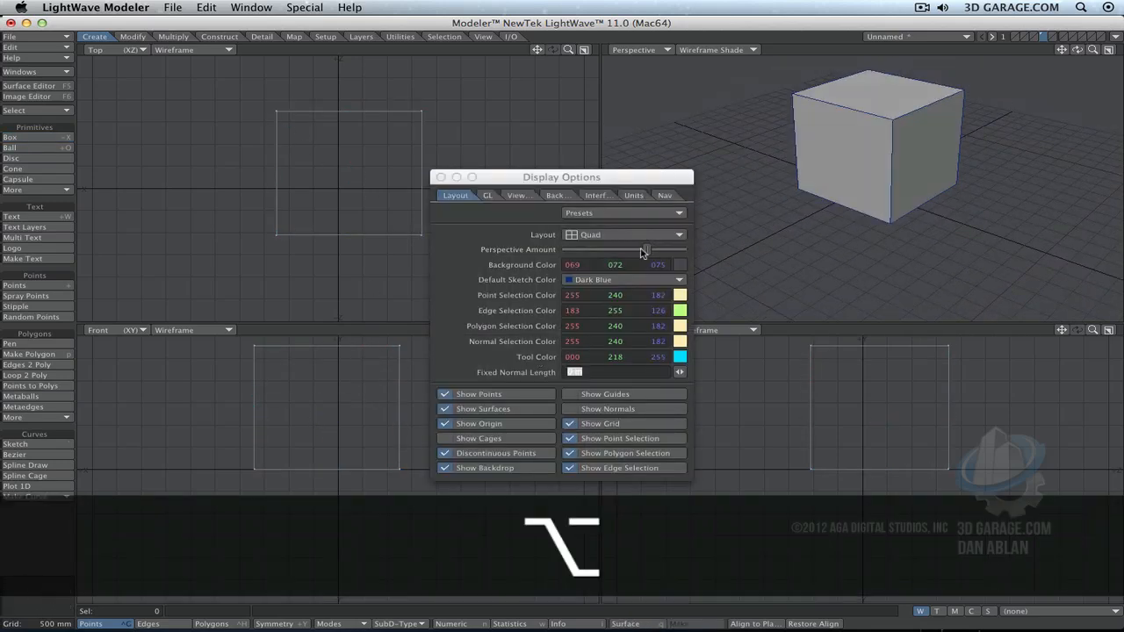
# Step: Compare the minimum and maximum Perspective Amount on the box, and set it to about two-thirds of its range
pyautogui.moveTo(647, 253); pyautogui.dragTo(566, 250)
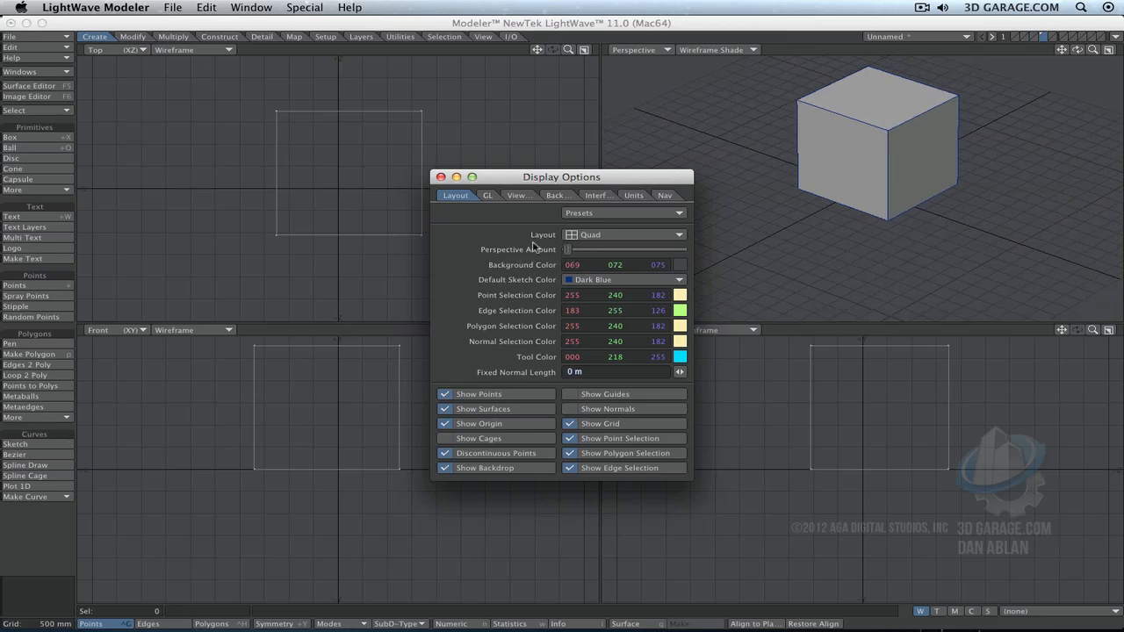
pyautogui.moveTo(1062, 49); pyautogui.dragTo(1043, 92)
pyautogui.moveTo(1093, 50); pyautogui.dragTo(1057, 54)
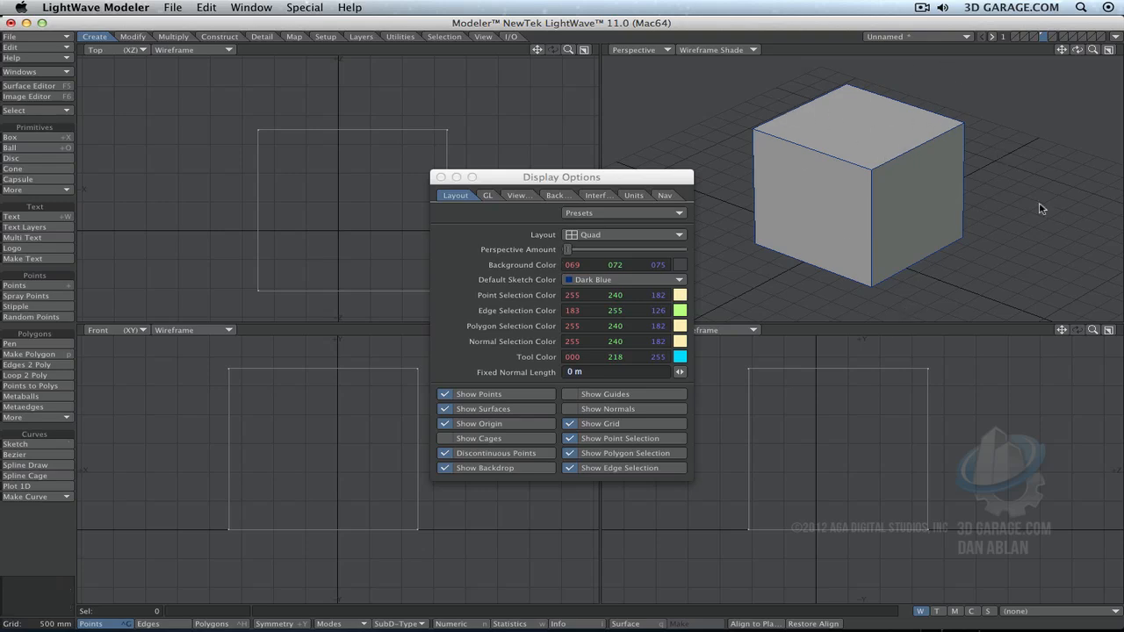
pyautogui.moveTo(569, 250); pyautogui.dragTo(686, 254)
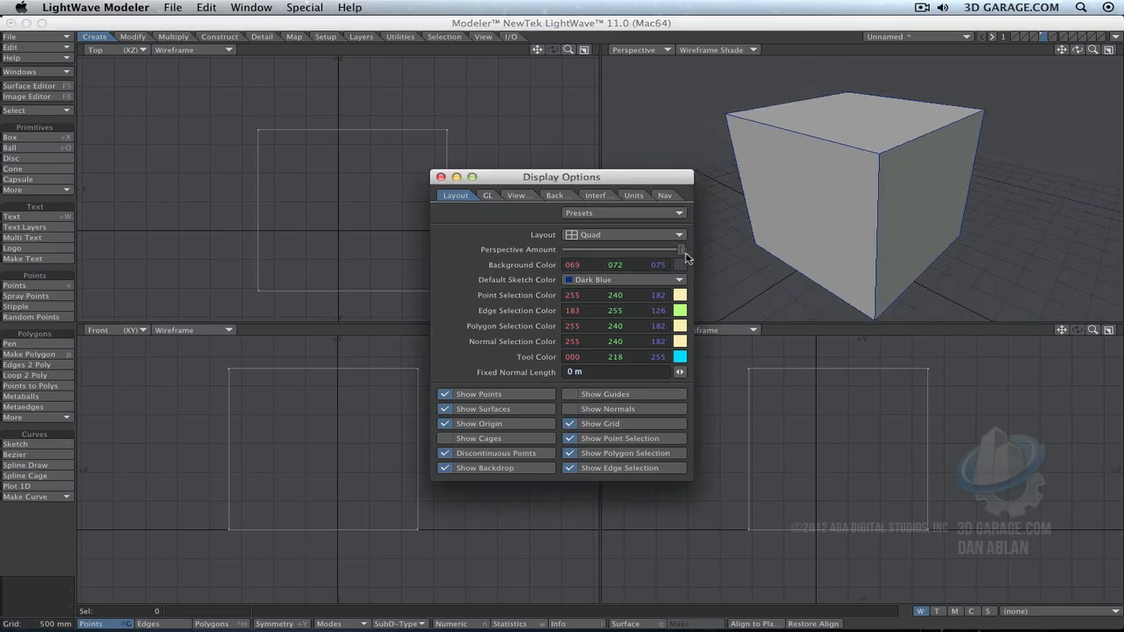
pyautogui.click(1091, 50)
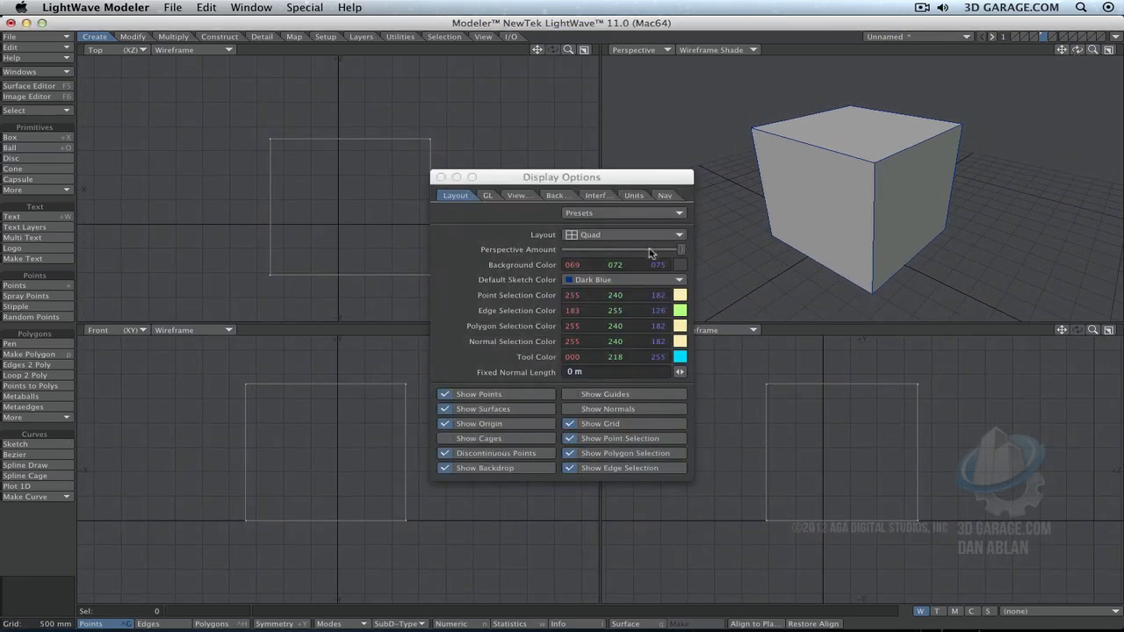
pyautogui.moveTo(654, 252); pyautogui.dragTo(642, 255)
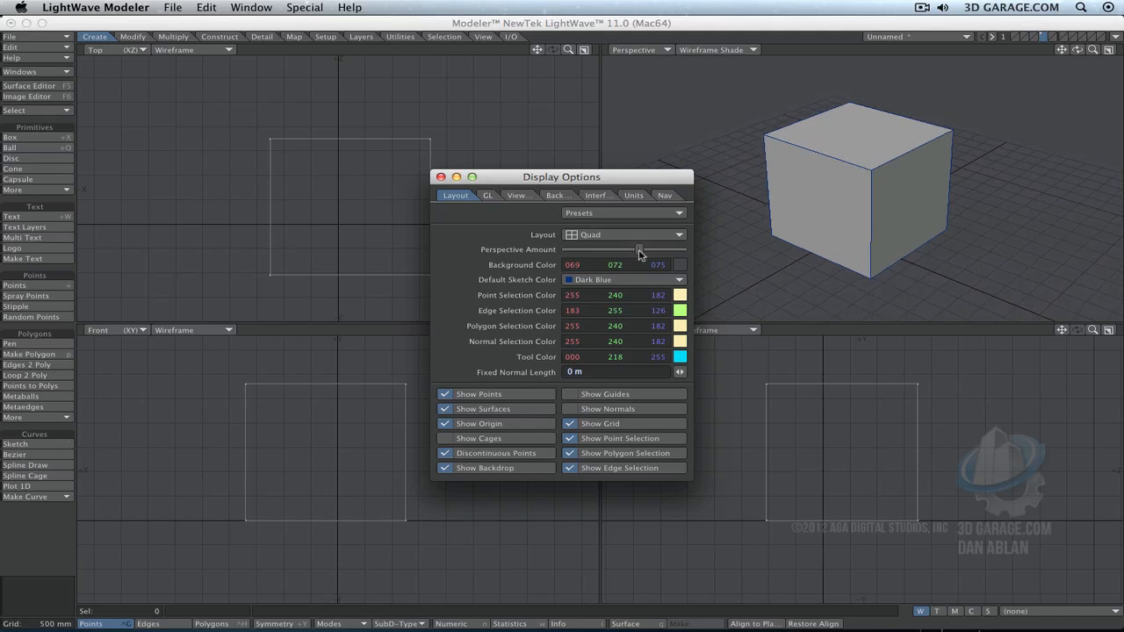
# Step: Review the layout presets and the GL options, and set the Perspective viewport to Smooth Shade
pyautogui.click(627, 214)
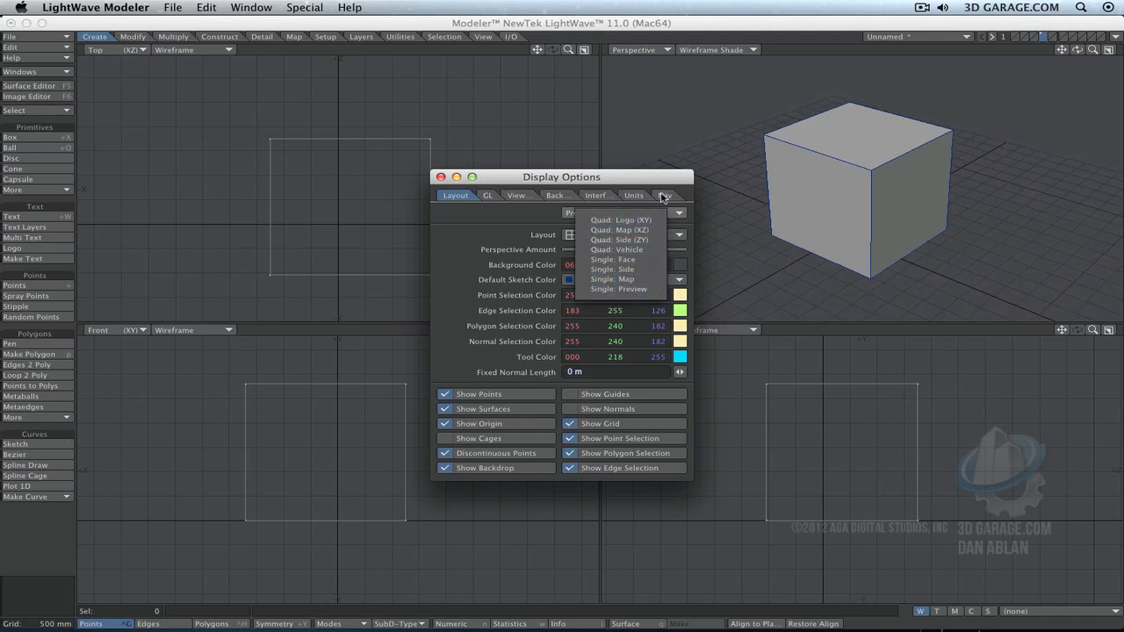
pyautogui.click(488, 195)
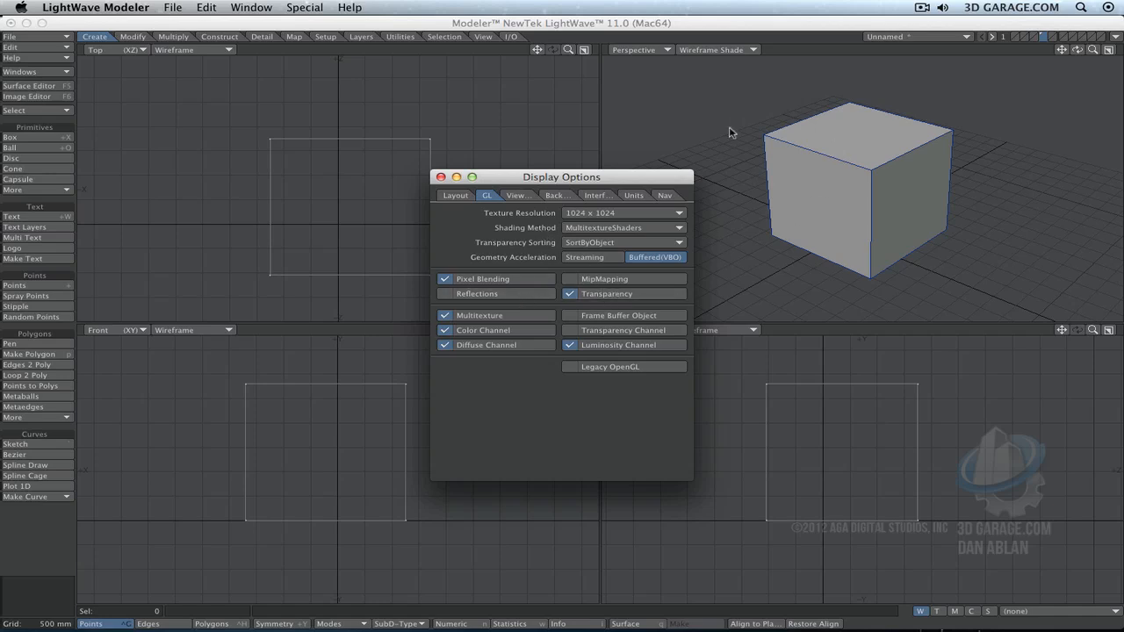
pyautogui.click(732, 51)
pyautogui.click(727, 72)
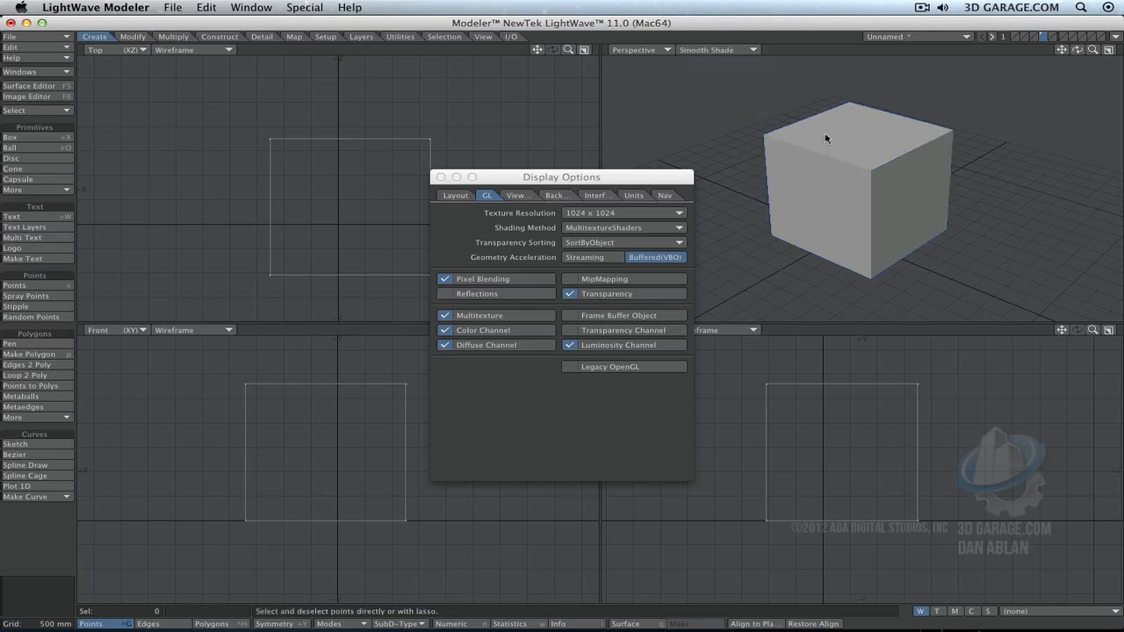
# Step: Examine the Viewports options for the individual viewports and the view types available for the Perspective view
pyautogui.click(514, 196)
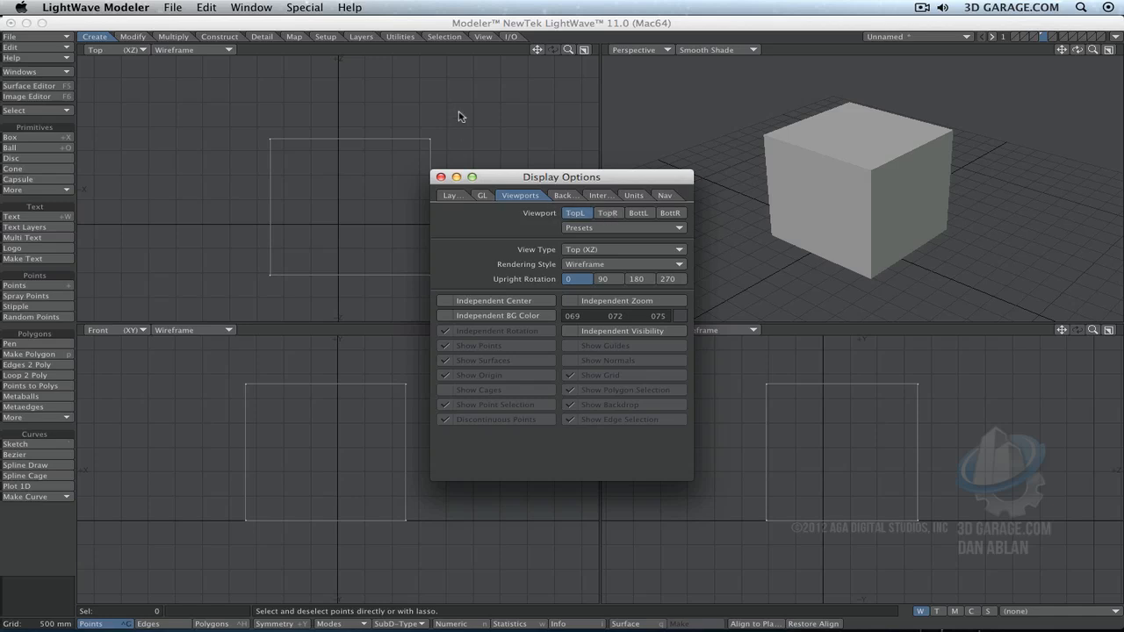
pyautogui.click(606, 212)
pyautogui.click(643, 216)
pyautogui.click(670, 212)
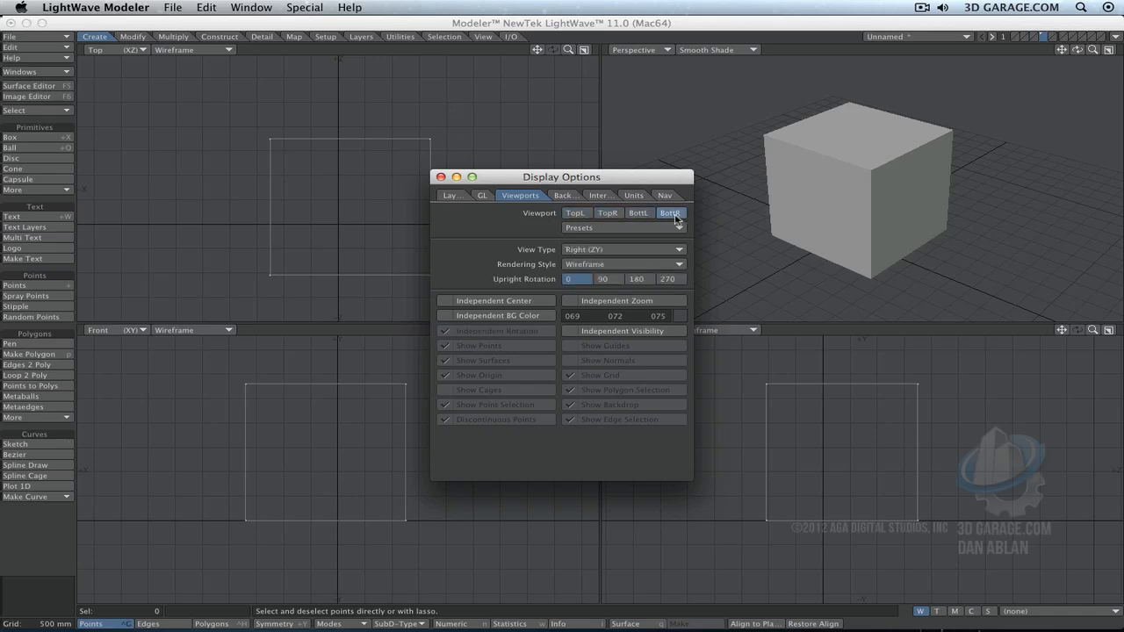
pyautogui.click(606, 212)
pyautogui.click(575, 212)
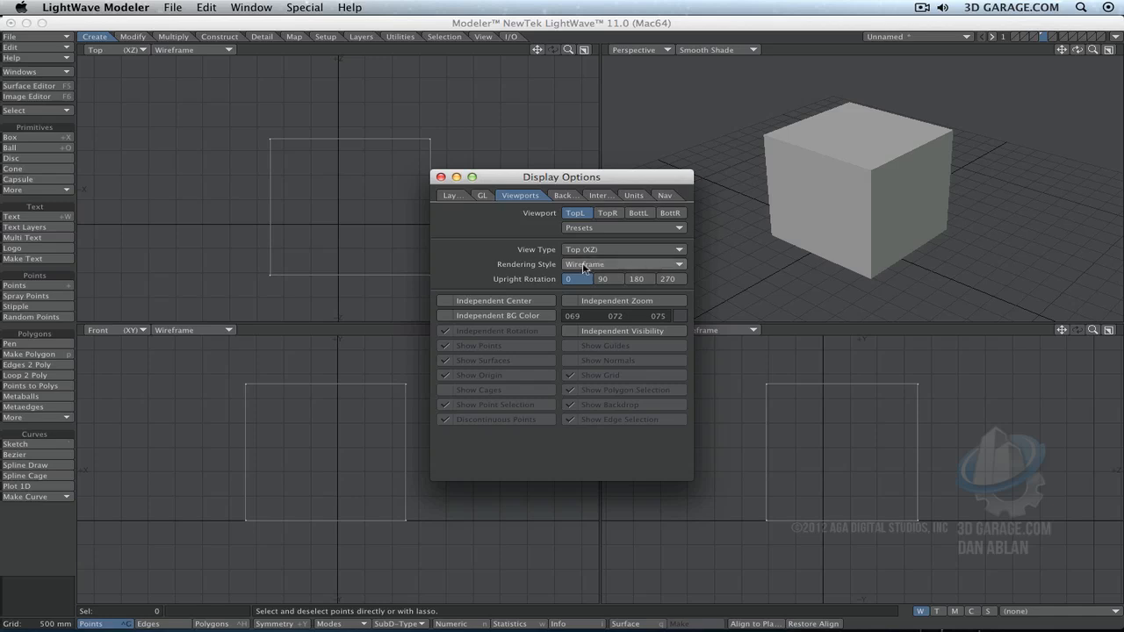
pyautogui.click(645, 50)
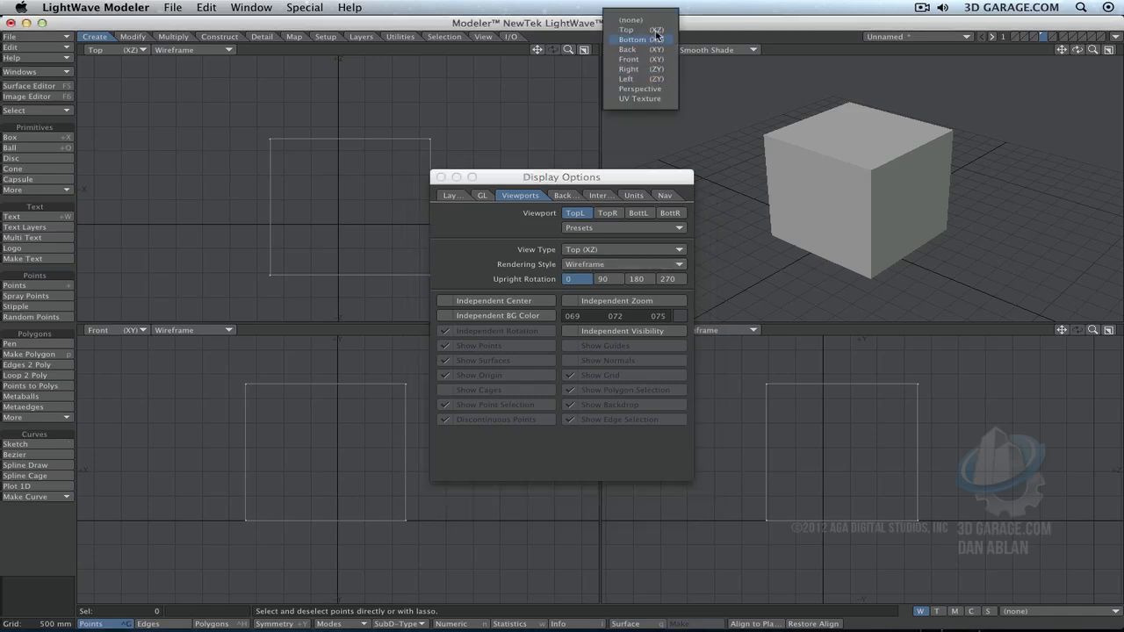
pyautogui.click(657, 4)
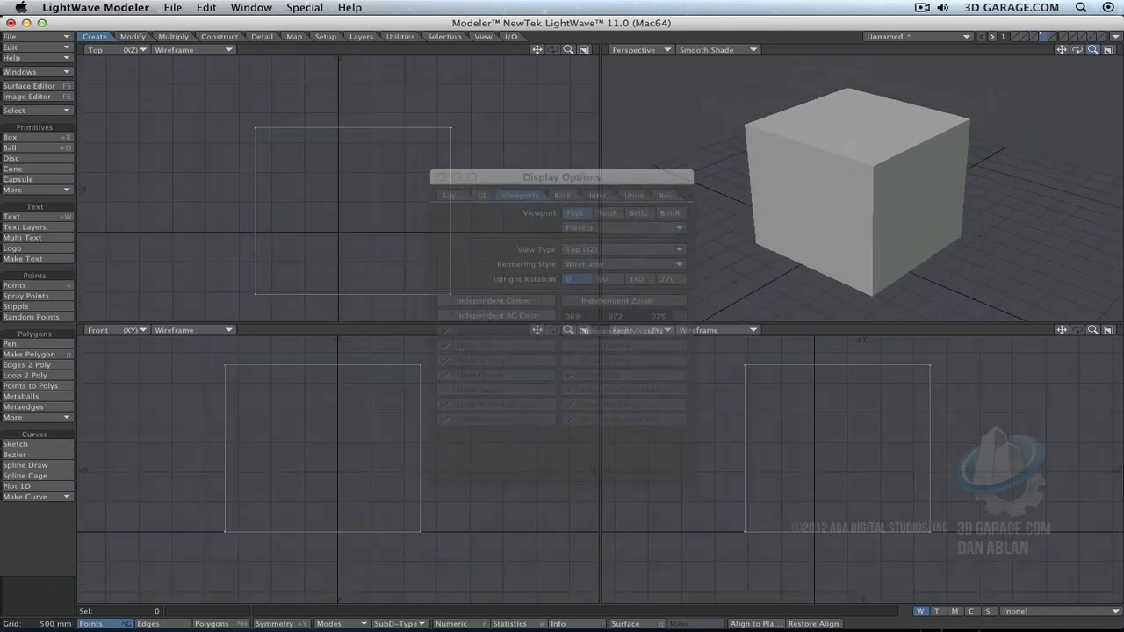
# Step: Turn on Independent Zoom for the Top viewport and test it by zooming the Perspective view out
pyautogui.moveTo(1092, 49)
pyautogui.mouseDown()
pyautogui.moveTo(1040, 50)
pyautogui.moveTo(1113, 49)
pyautogui.moveTo(1091, 49)
pyautogui.mouseUp()
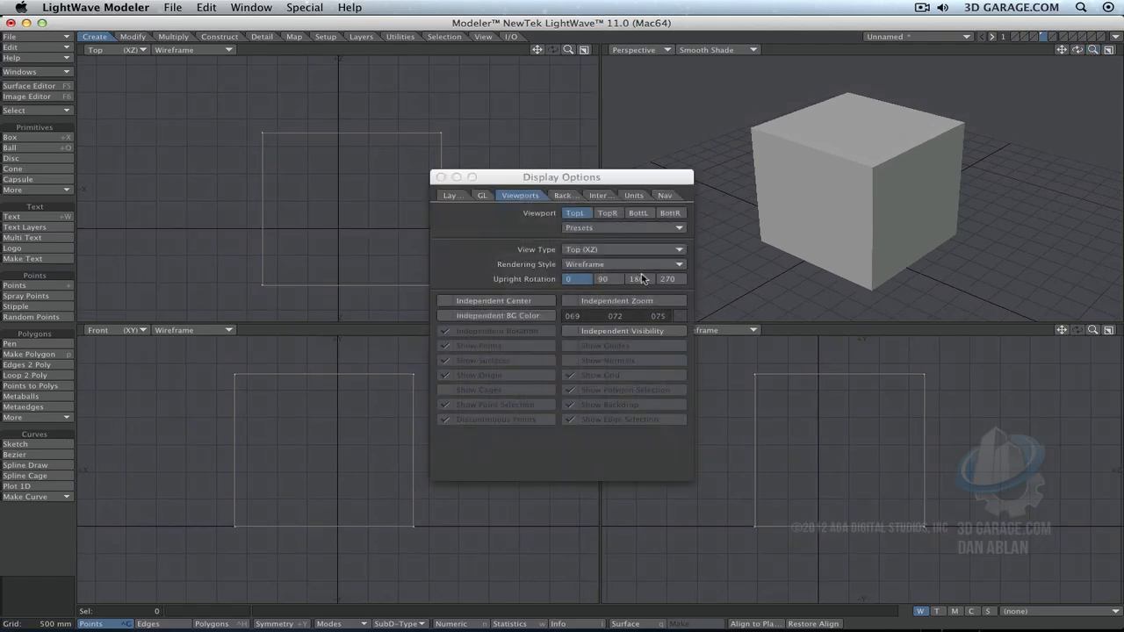
pyautogui.click(625, 301)
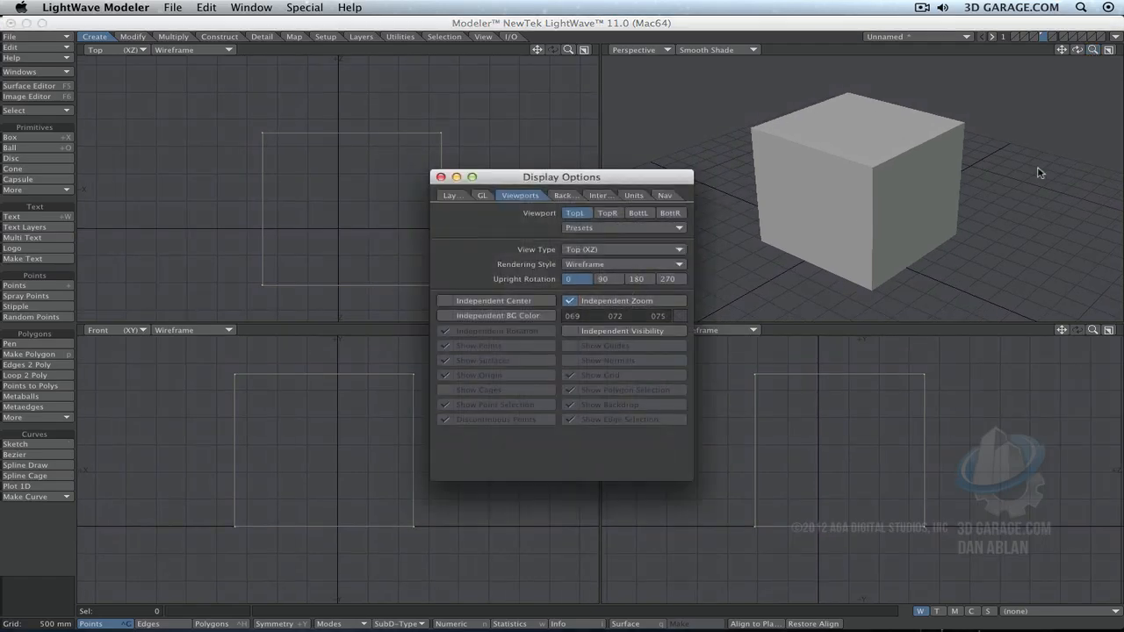
pyautogui.moveTo(1093, 49); pyautogui.dragTo(1062, 49)
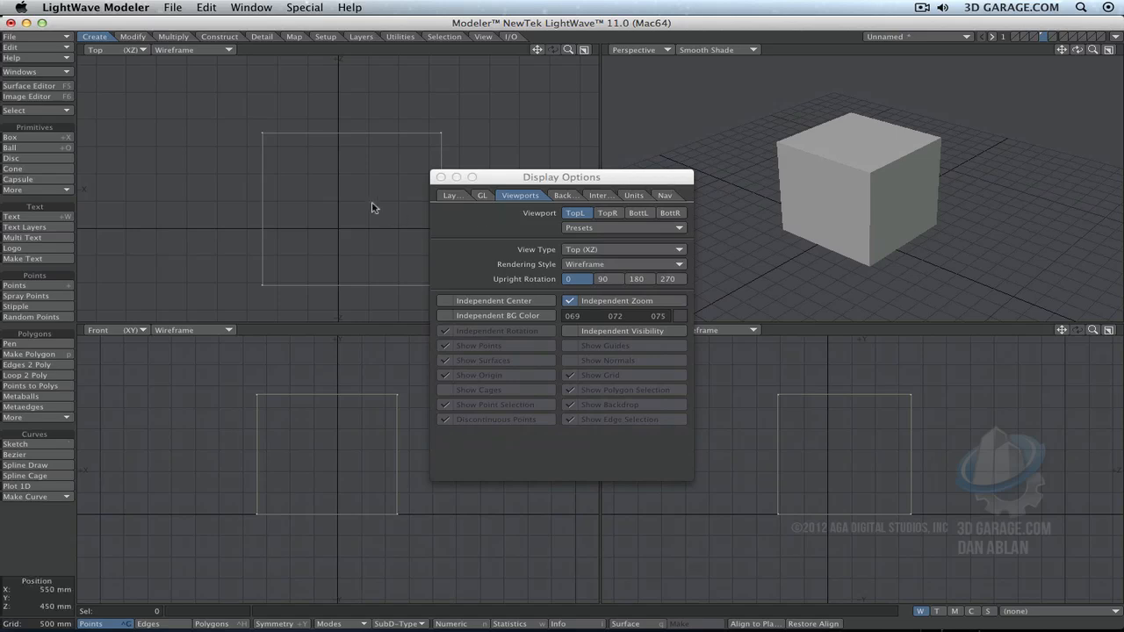
# Step: Enable Independent Zoom for the Perspective, Front and Right viewports, and test it by zooming the Perspective, Right and Top views separately
pyautogui.click(611, 214)
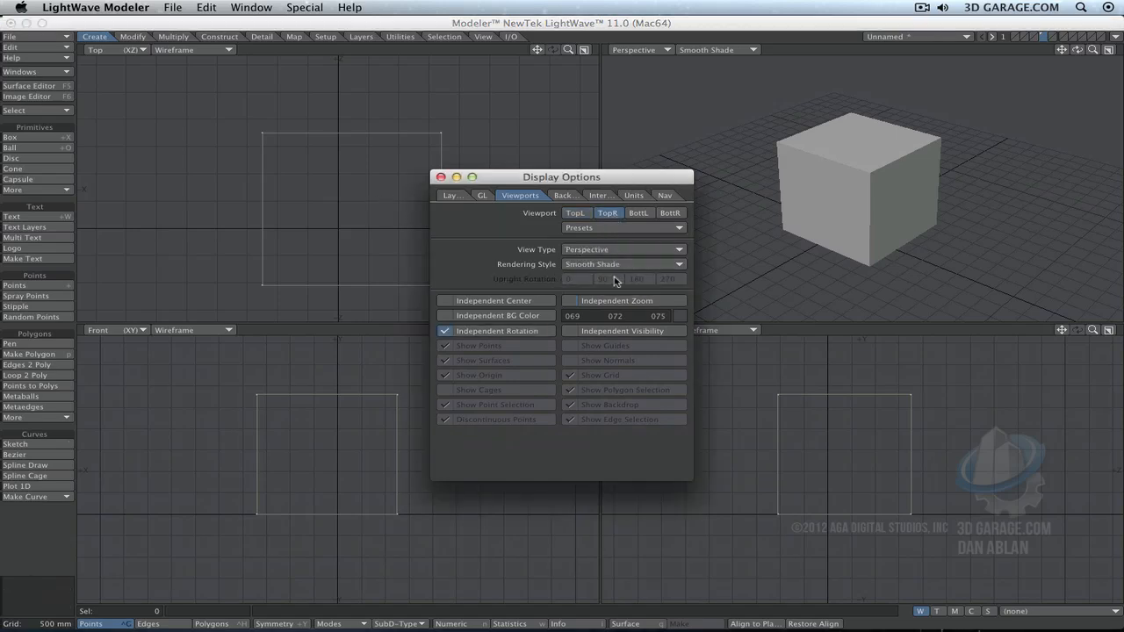
pyautogui.click(606, 300)
pyautogui.click(638, 213)
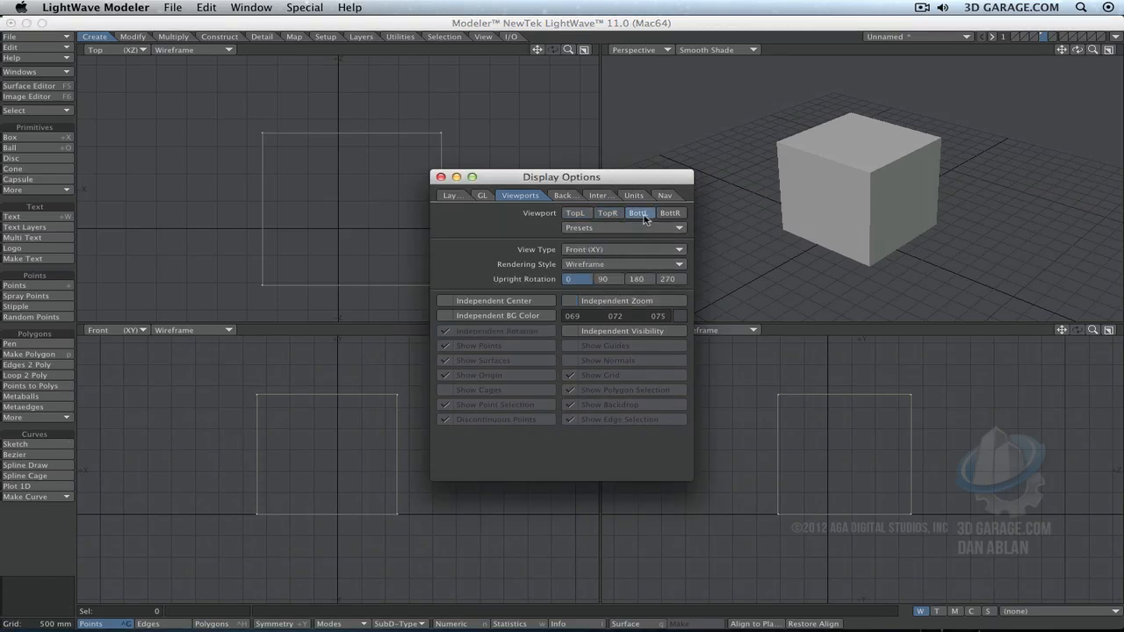
pyautogui.click(638, 303)
pyautogui.click(670, 213)
pyautogui.click(647, 301)
pyautogui.moveTo(1094, 50)
pyautogui.mouseDown()
pyautogui.moveTo(1119, 50)
pyautogui.moveTo(1067, 50)
pyautogui.moveTo(1094, 50)
pyautogui.mouseUp()
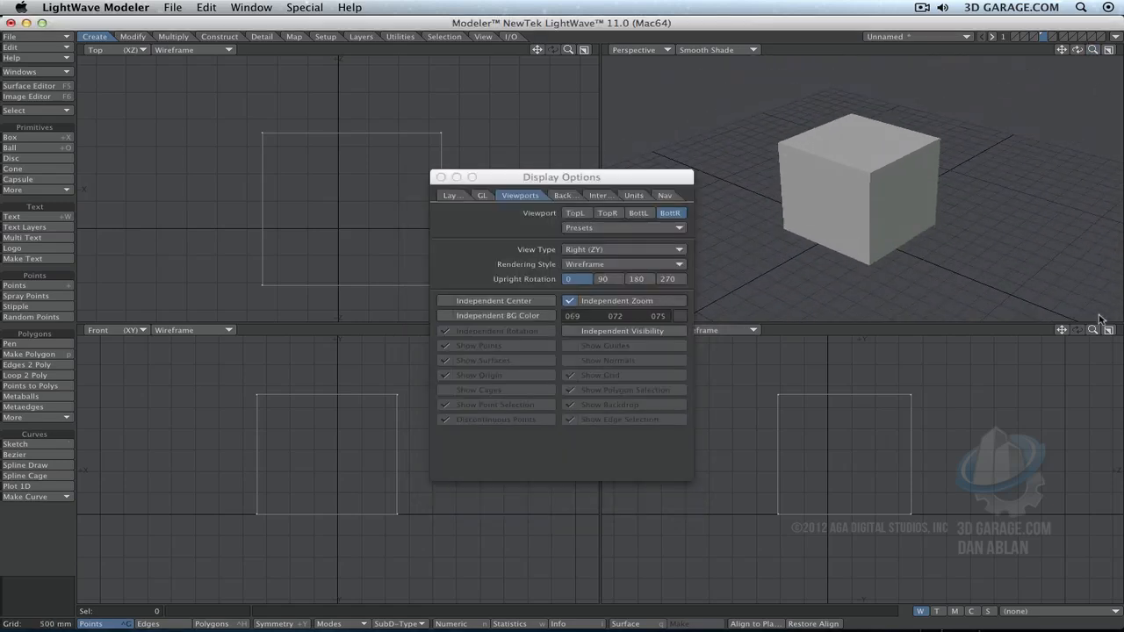
pyautogui.moveTo(1092, 330); pyautogui.dragTo(1092, 338)
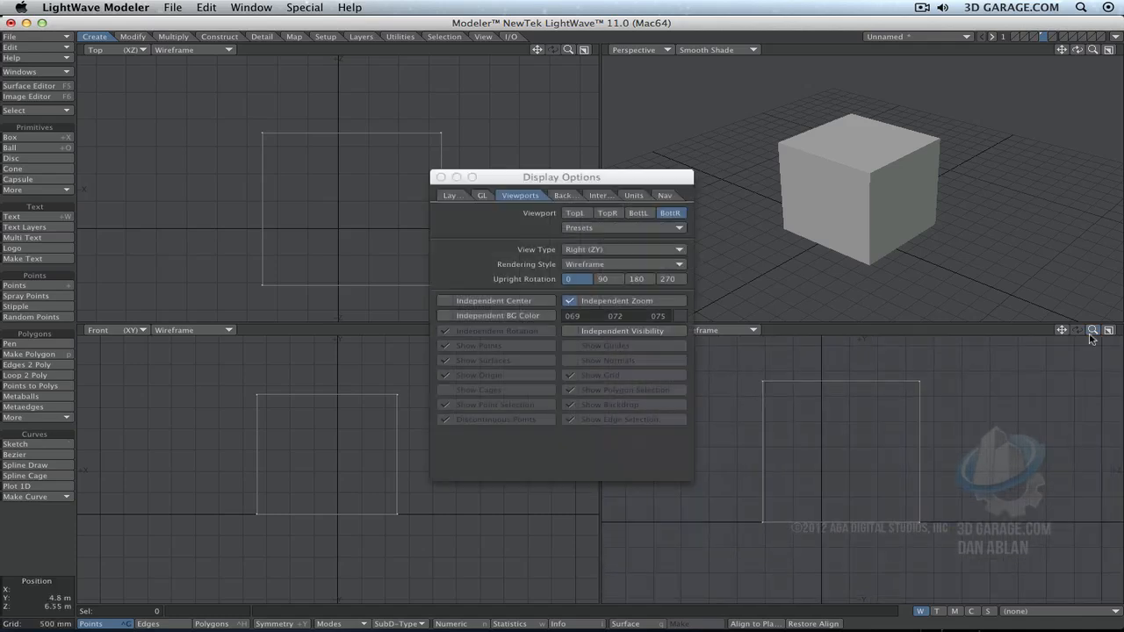
pyautogui.moveTo(568, 49); pyautogui.dragTo(536, 50)
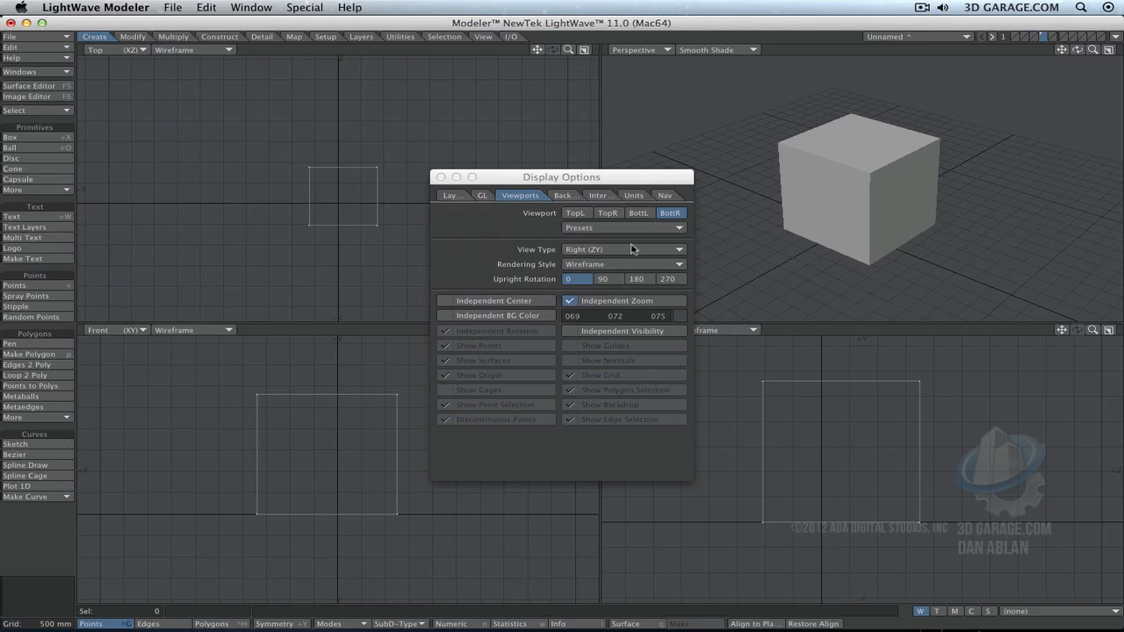
# Step: Give the Right viewport an independent center, an independent background color of 069, 072, 001, and independent visibility with its grid hidden
pyautogui.click(508, 318)
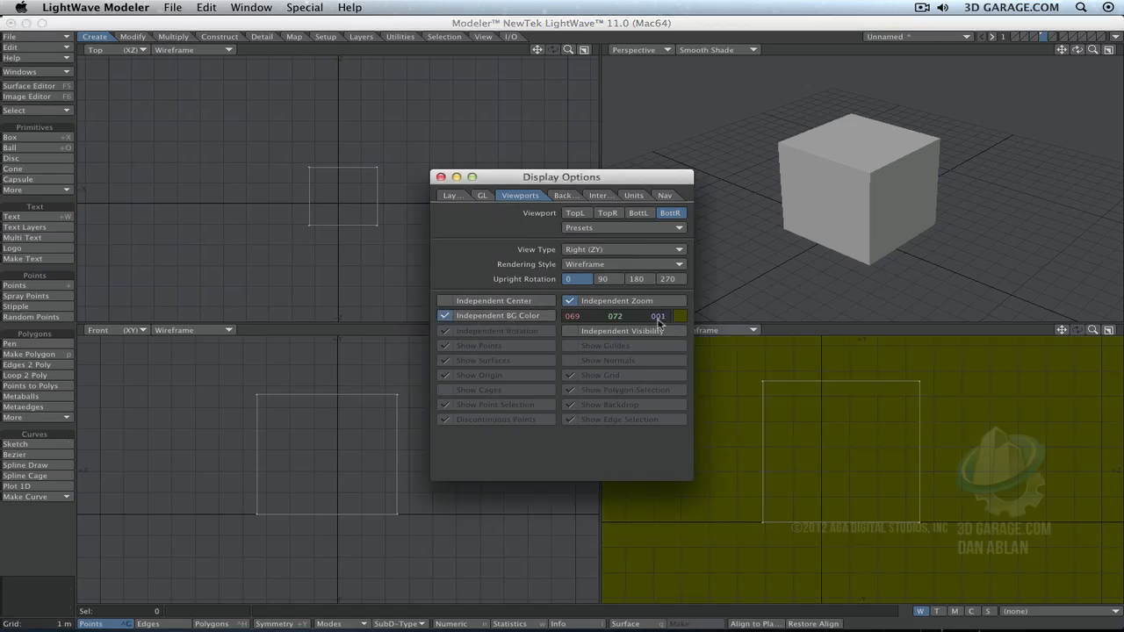
pyautogui.click(525, 303)
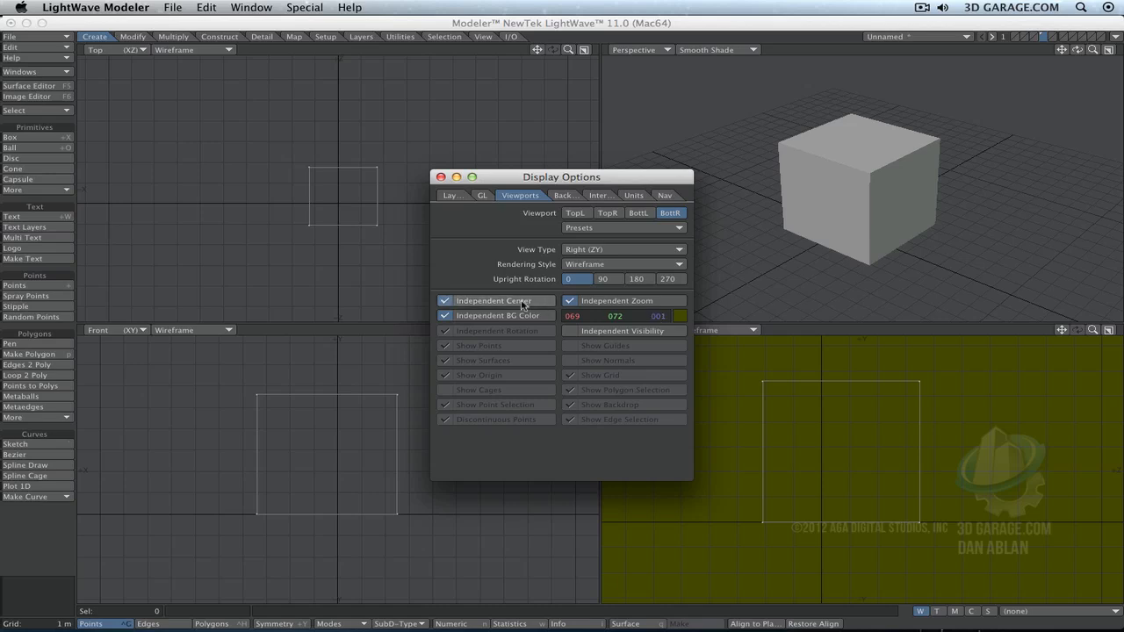
pyautogui.click(587, 331)
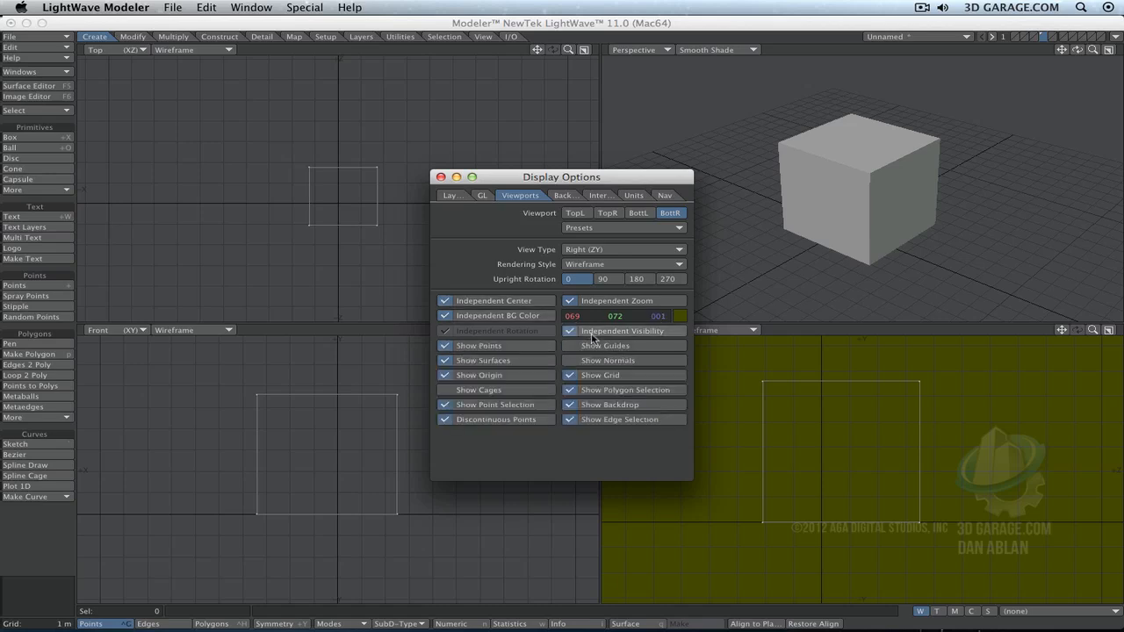
pyautogui.click(634, 377)
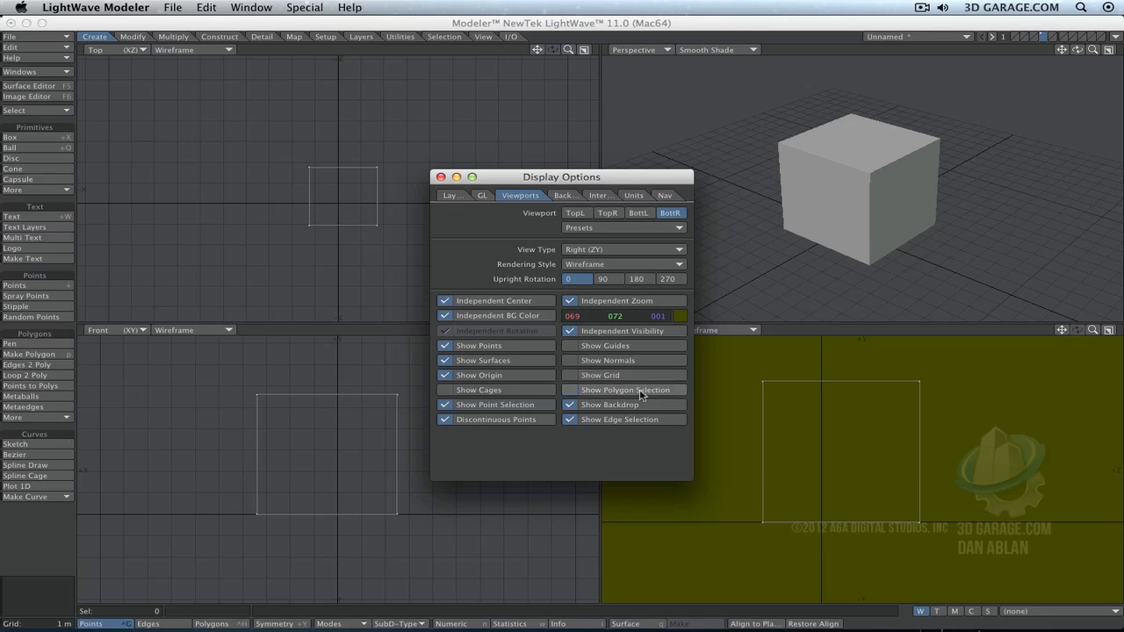
# Step: Load LightOakDark.tga as the Top viewport's backdrop, lower its brightness and contrast, and set its size to 9.14 m
pyautogui.click(565, 195)
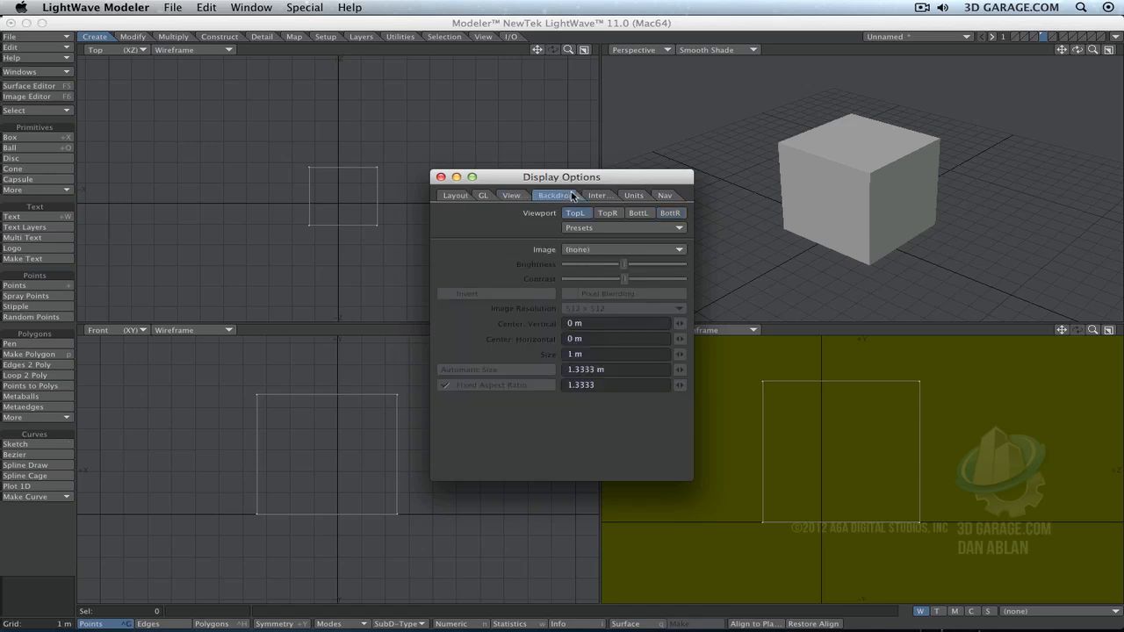
pyautogui.click(635, 253)
pyautogui.click(527, 153)
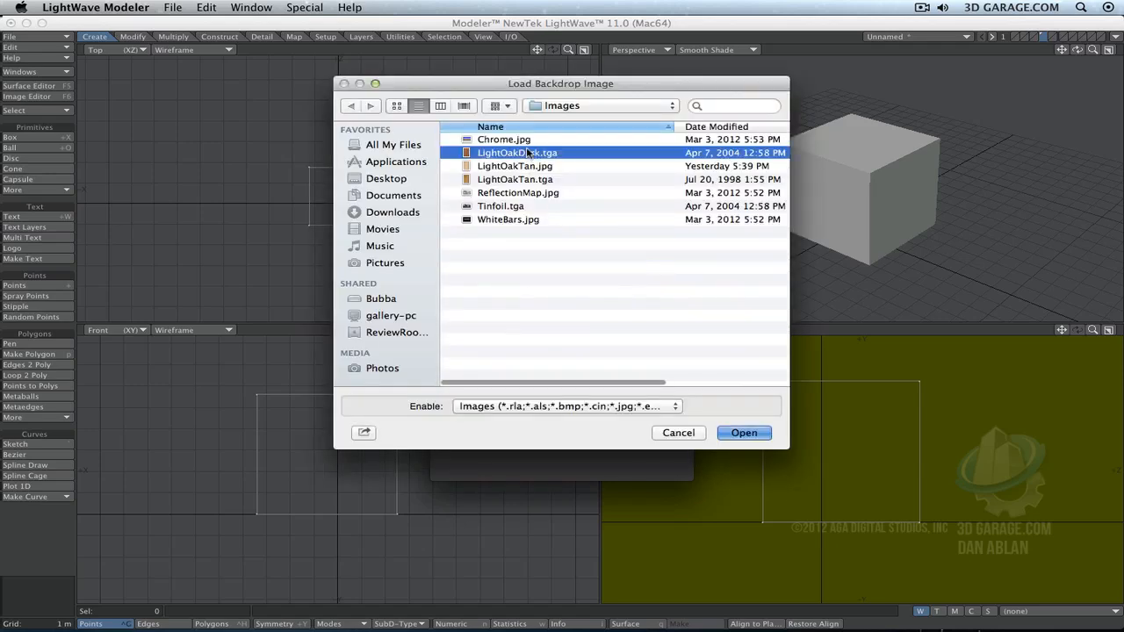
pyautogui.doubleClick(527, 153)
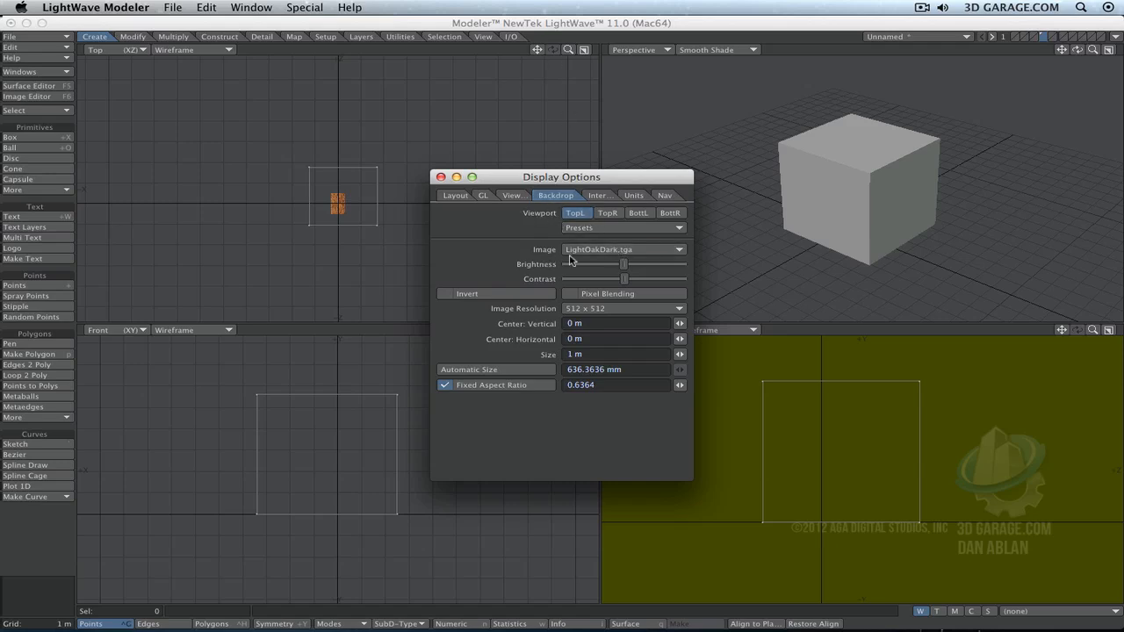
pyautogui.moveTo(625, 264); pyautogui.dragTo(583, 279)
pyautogui.moveTo(676, 356); pyautogui.dragTo(763, 356)
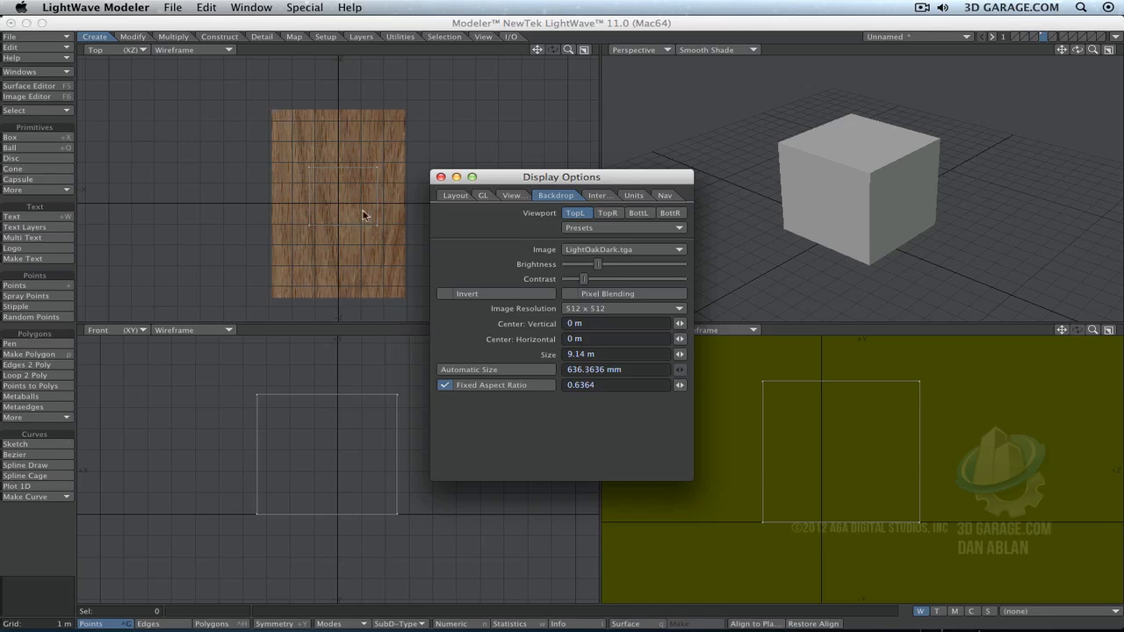
# Step: Try hiding the toolbar and the viewport titles in the Interface options, restore both, and view the interface color customization without changing it
pyautogui.click(596, 195)
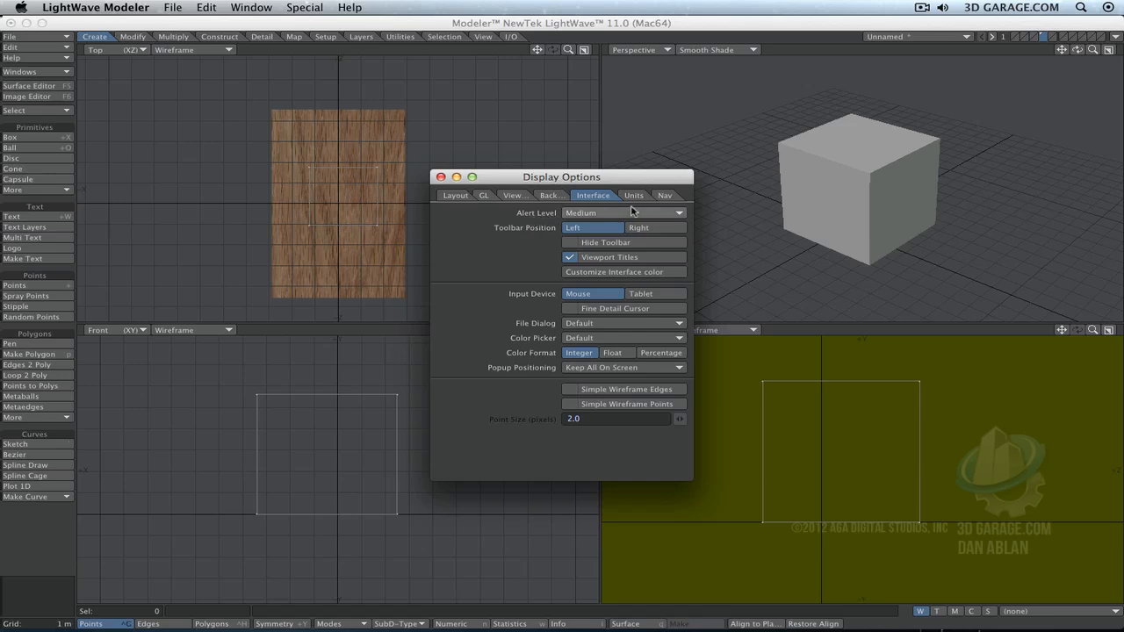
pyautogui.click(602, 244)
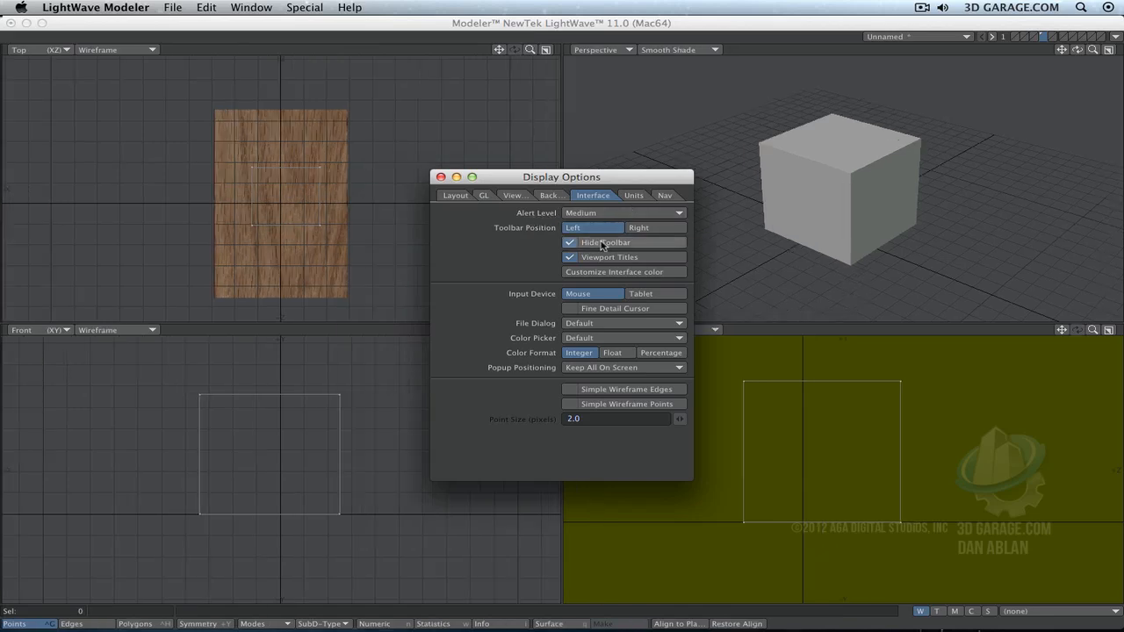
pyautogui.click(602, 244)
pyautogui.click(606, 256)
pyautogui.click(608, 257)
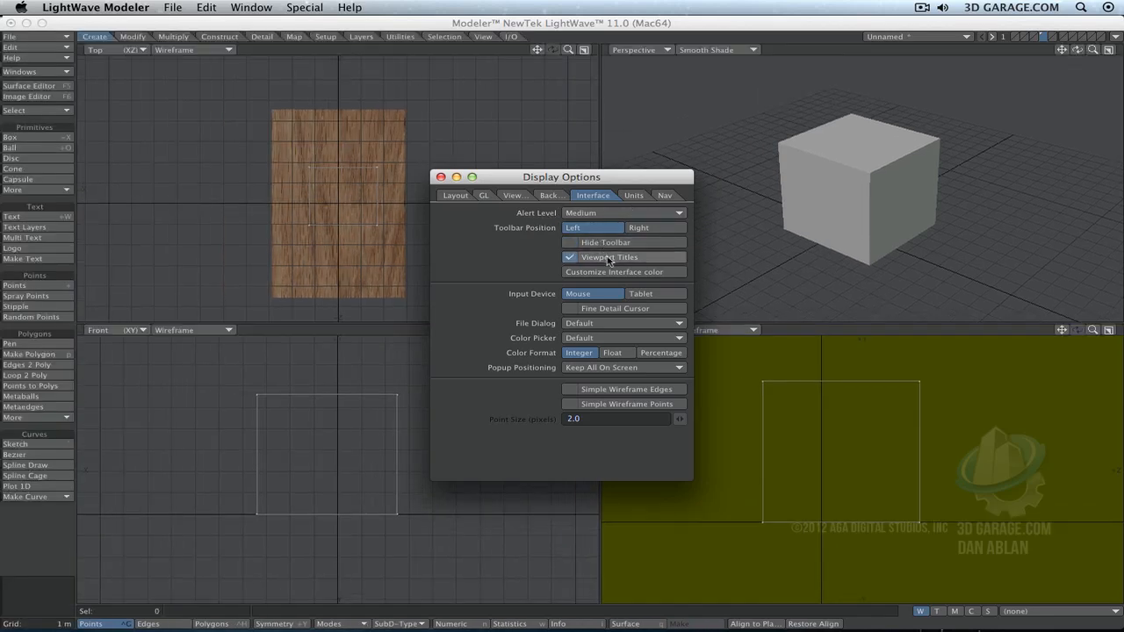
pyautogui.click(608, 257)
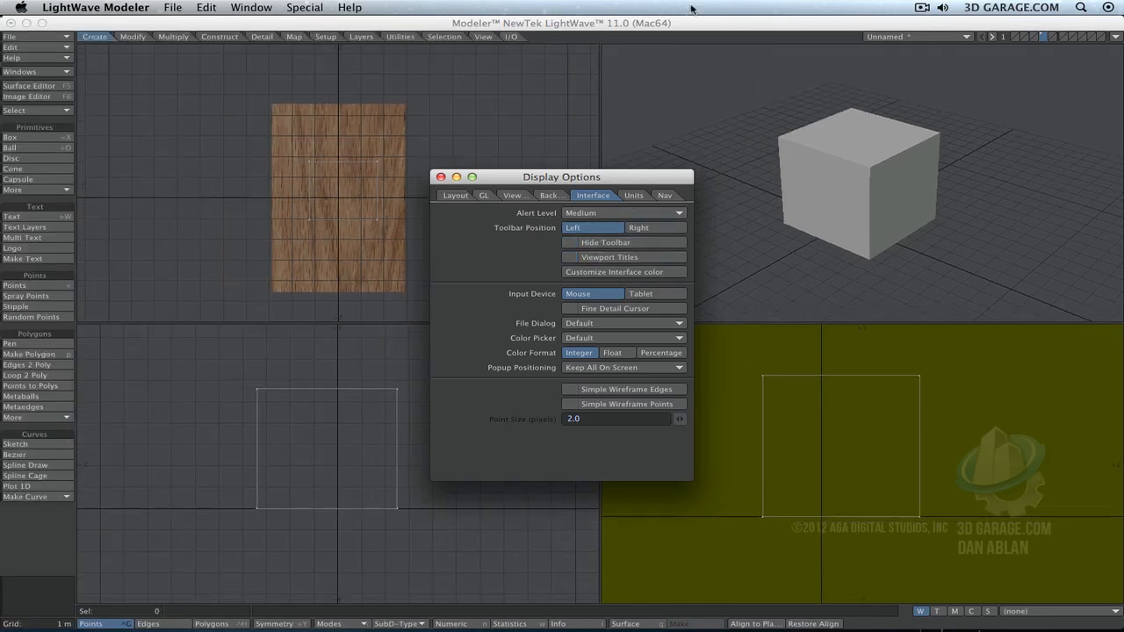
pyautogui.click(615, 257)
pyautogui.click(621, 273)
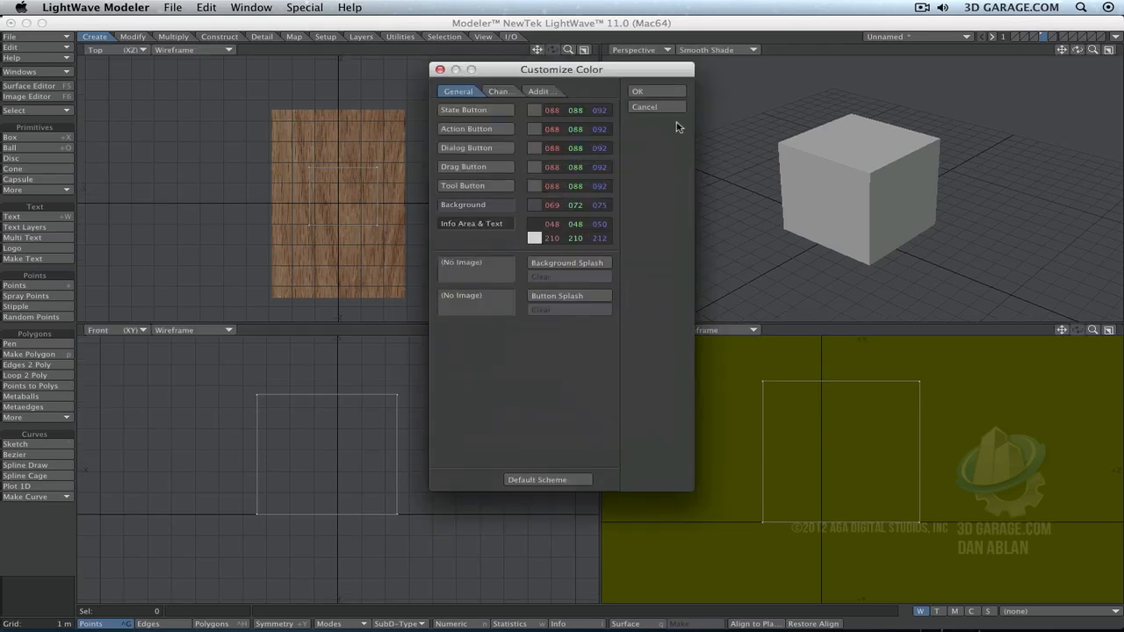
pyautogui.click(665, 108)
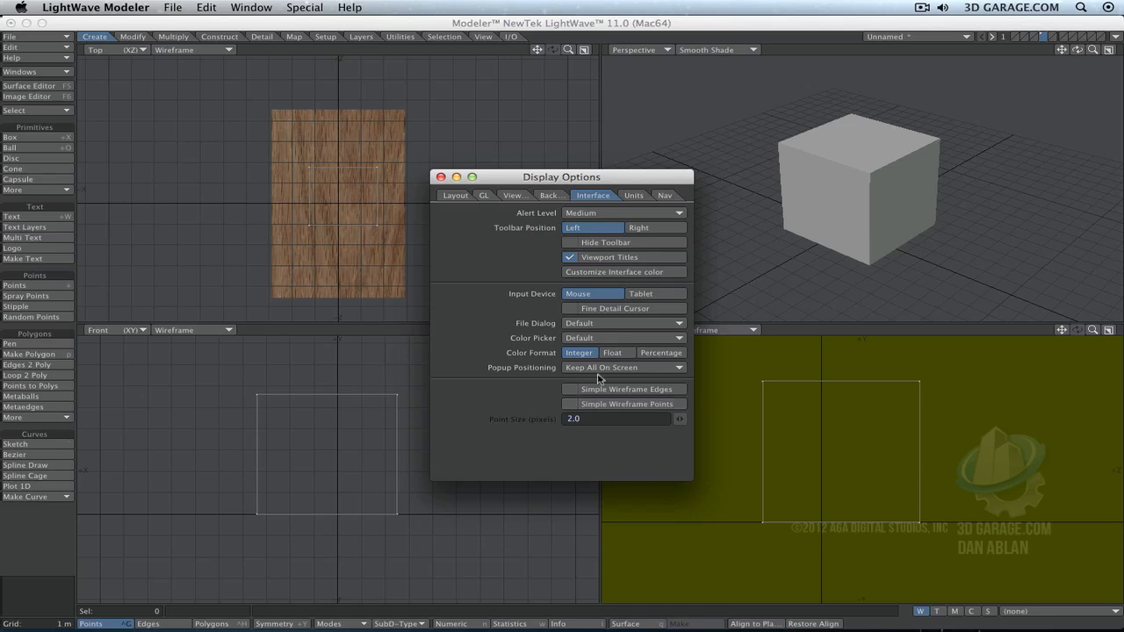
# Step: Select the box's two upper front corner points in the Right view, and try Simple Wireframe Points with a larger point size
pyautogui.click(763, 385)
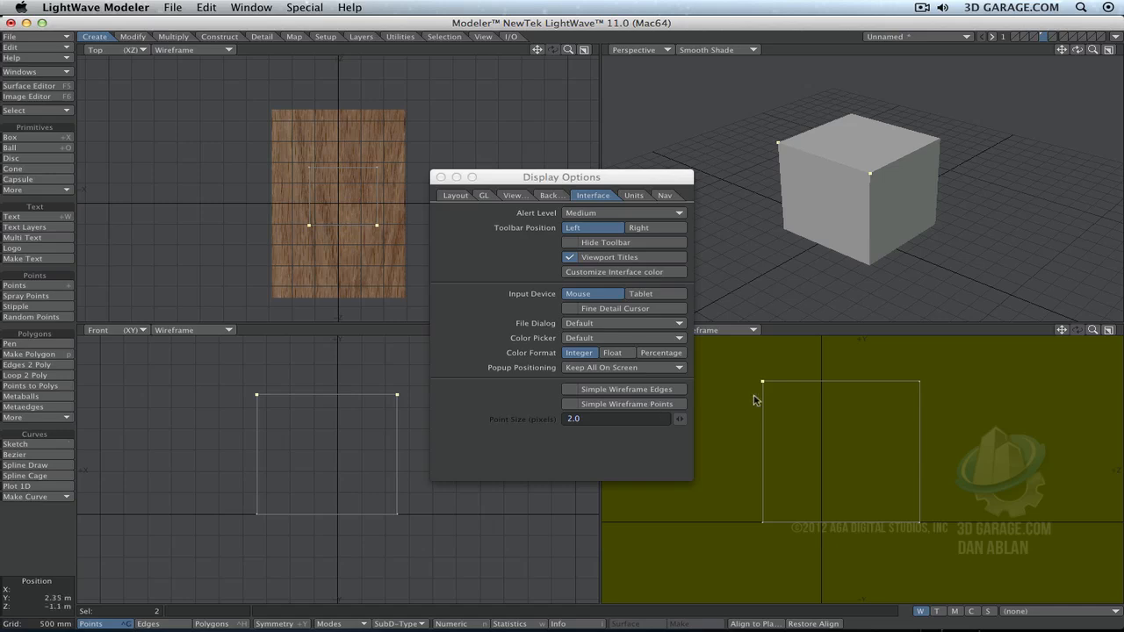
pyautogui.click(650, 406)
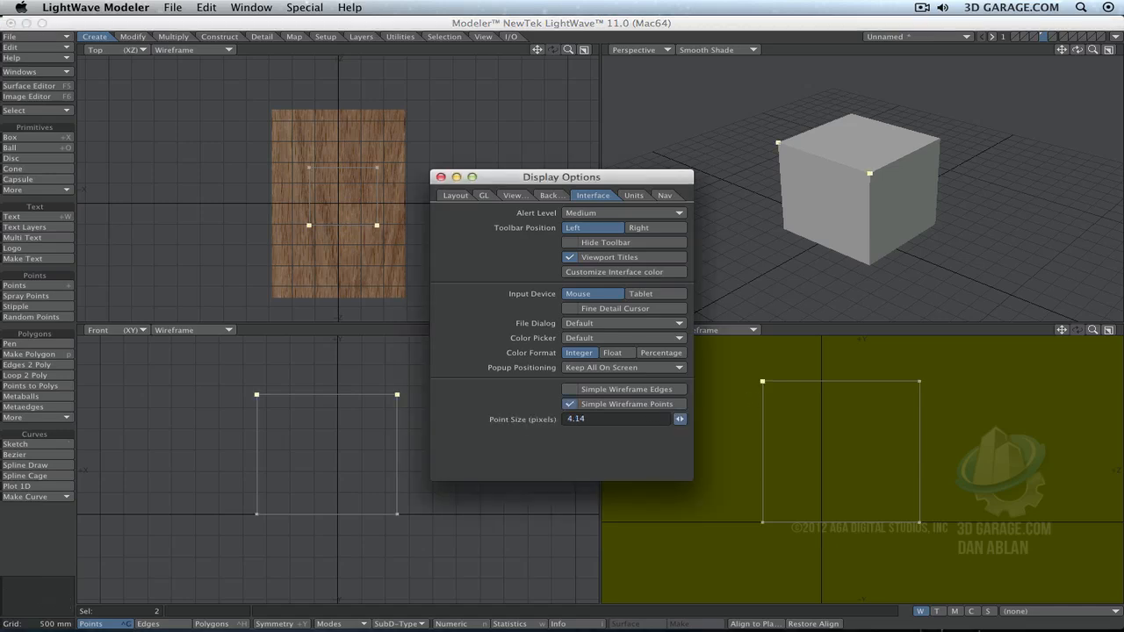
pyautogui.moveTo(679, 419); pyautogui.dragTo(681, 421)
pyautogui.moveTo(681, 421); pyautogui.dragTo(626, 414)
# Step: Review the default unit choices in the Units options and set the unit system to Metric
pyautogui.click(634, 195)
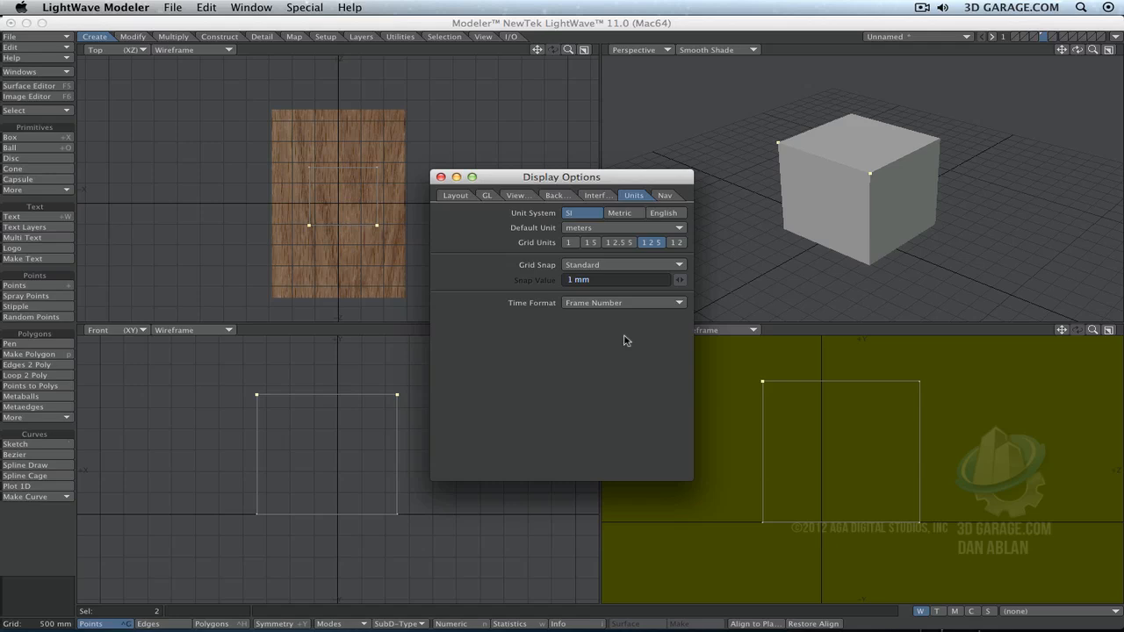
pyautogui.click(609, 227)
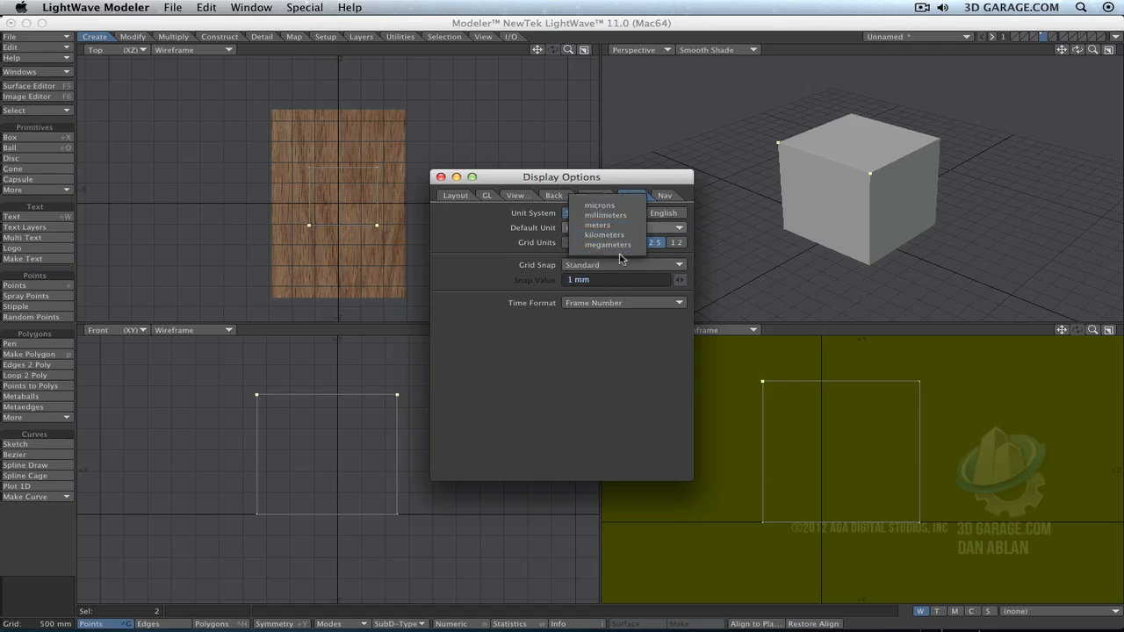
pyautogui.click(620, 255)
pyautogui.click(627, 212)
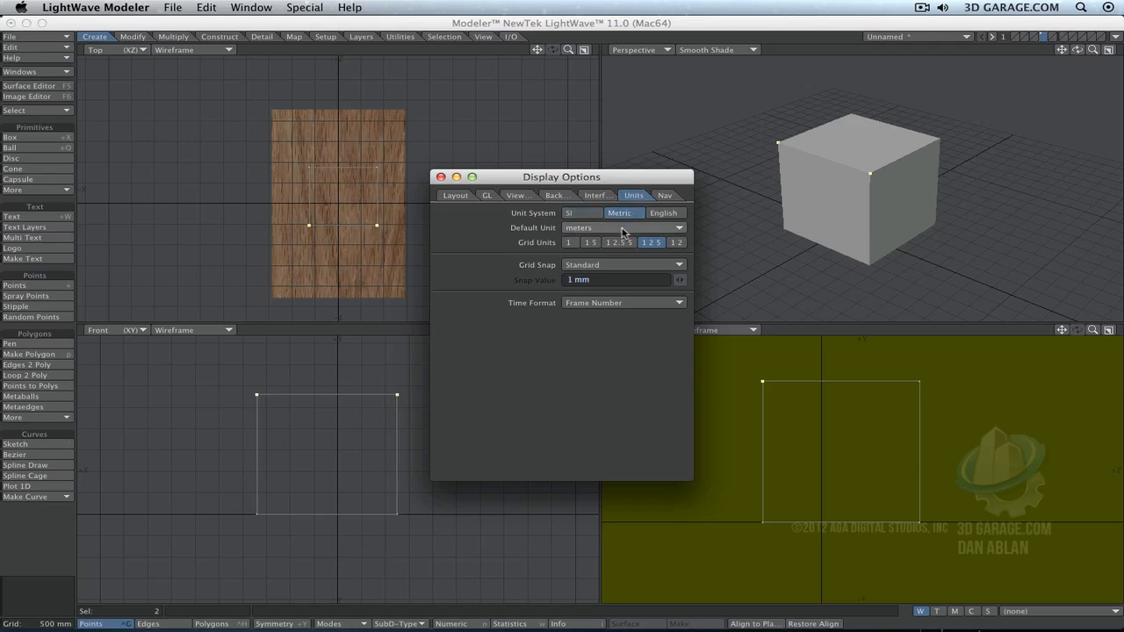
# Step: Review the default unit choices, keep meters, and set the unit system to SI
pyautogui.click(622, 229)
pyautogui.click(625, 273)
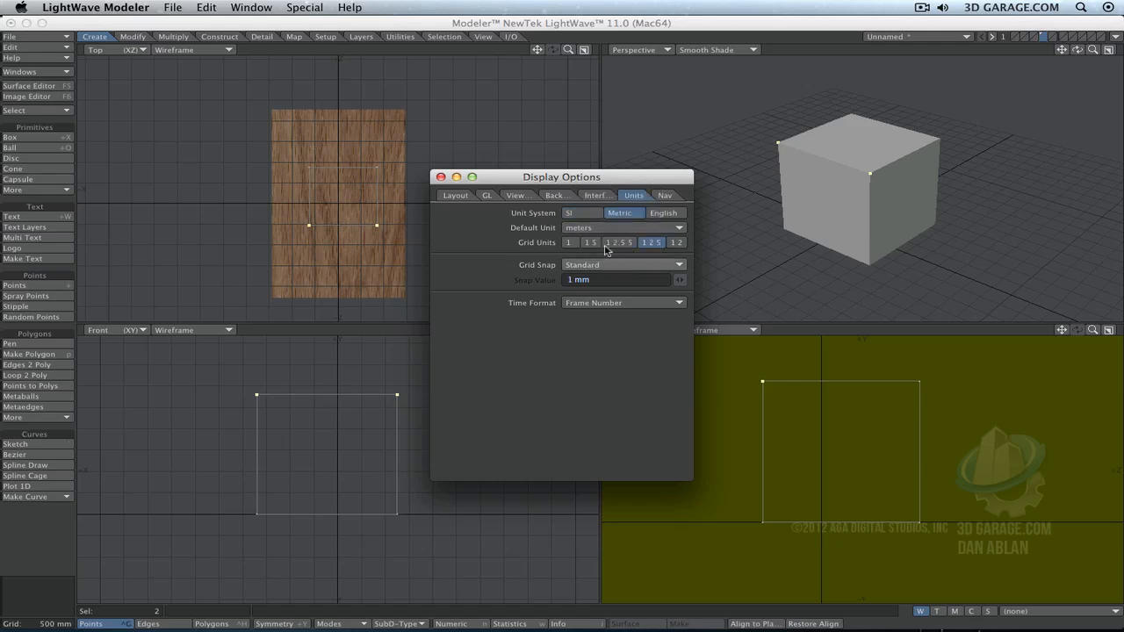
pyautogui.click(581, 212)
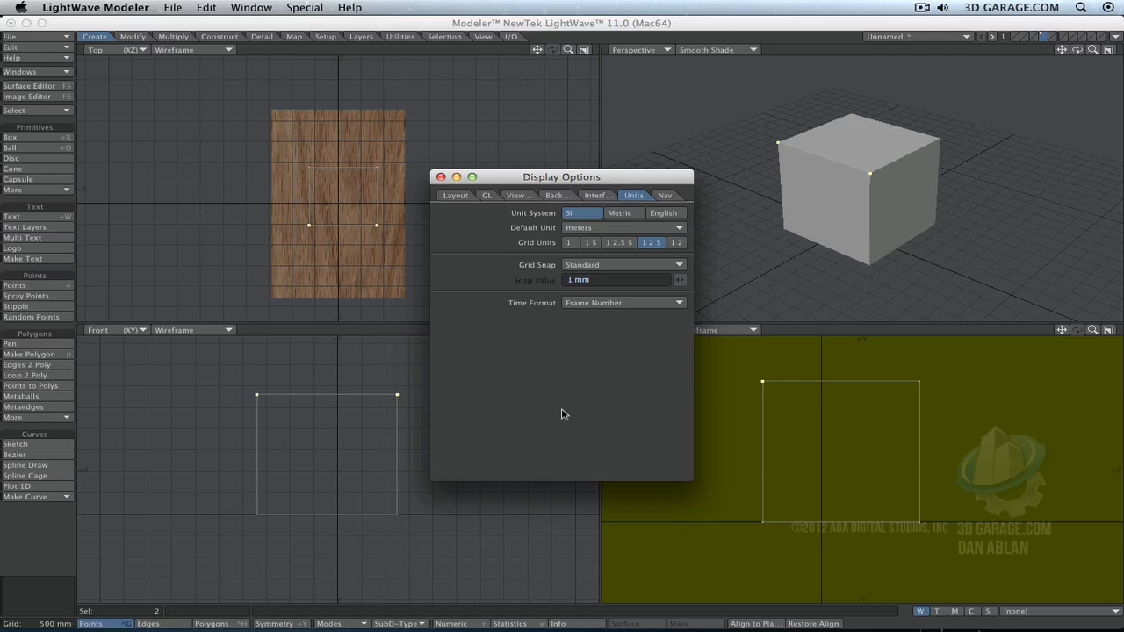
# Step: Try Grid Units 1 and check how the grid size changes in the Front view at closer and wider zoom levels
pyautogui.click(568, 243)
pyautogui.click(472, 532)
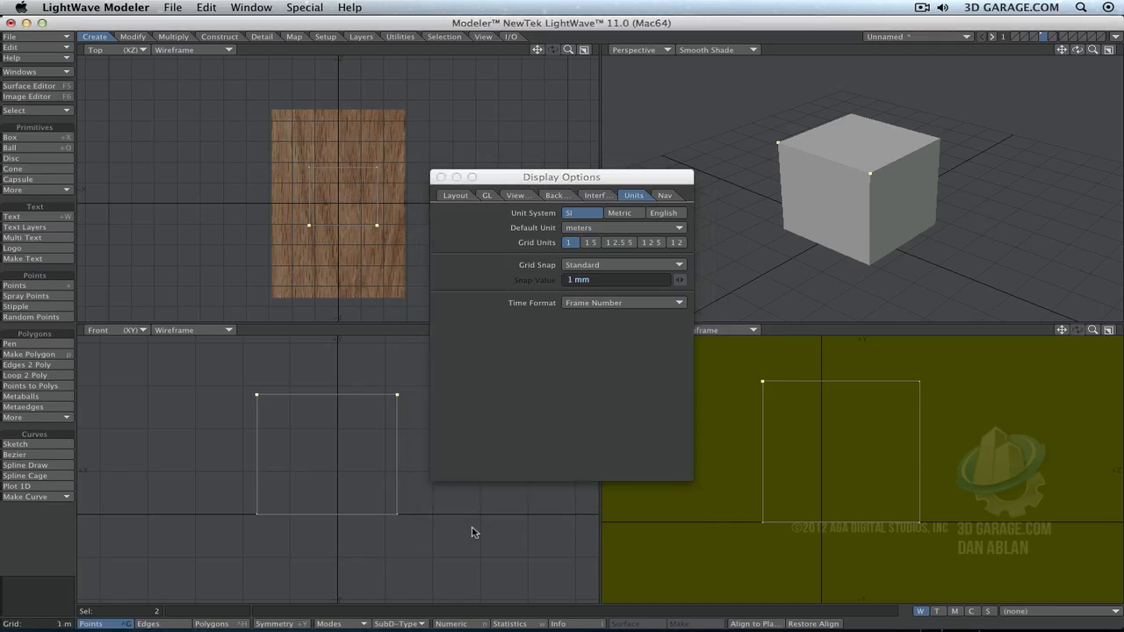
pyautogui.press('.')
pyautogui.press('.')
pyautogui.press('.')
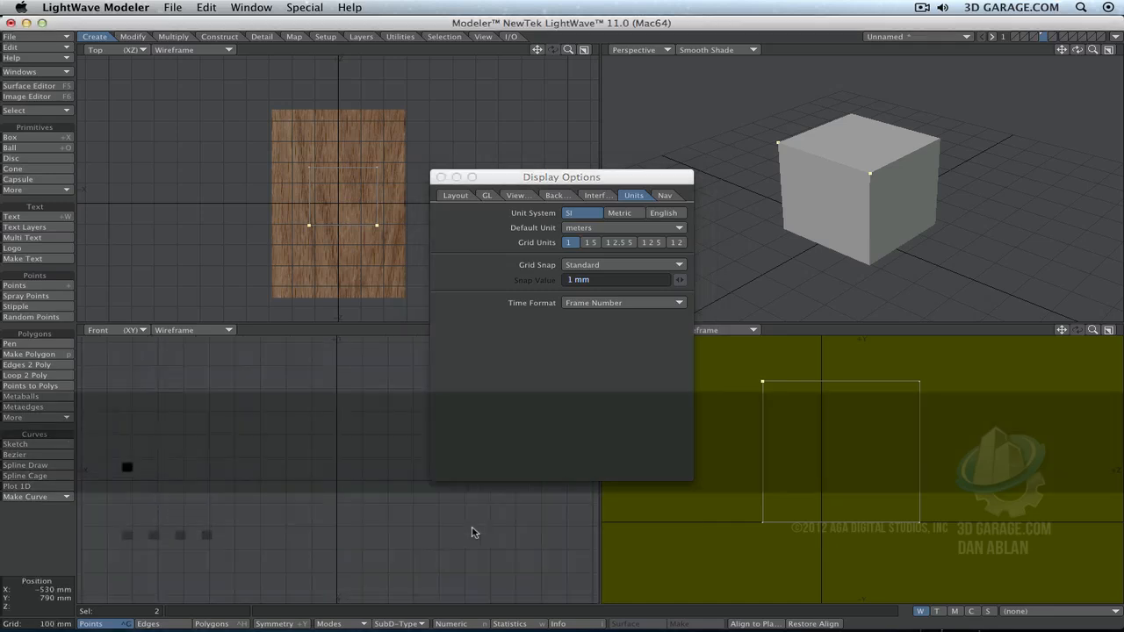
pyautogui.press(',')
pyautogui.press(',')
pyautogui.press(',')
pyautogui.press(',')
pyautogui.press(',')
pyautogui.press(',')
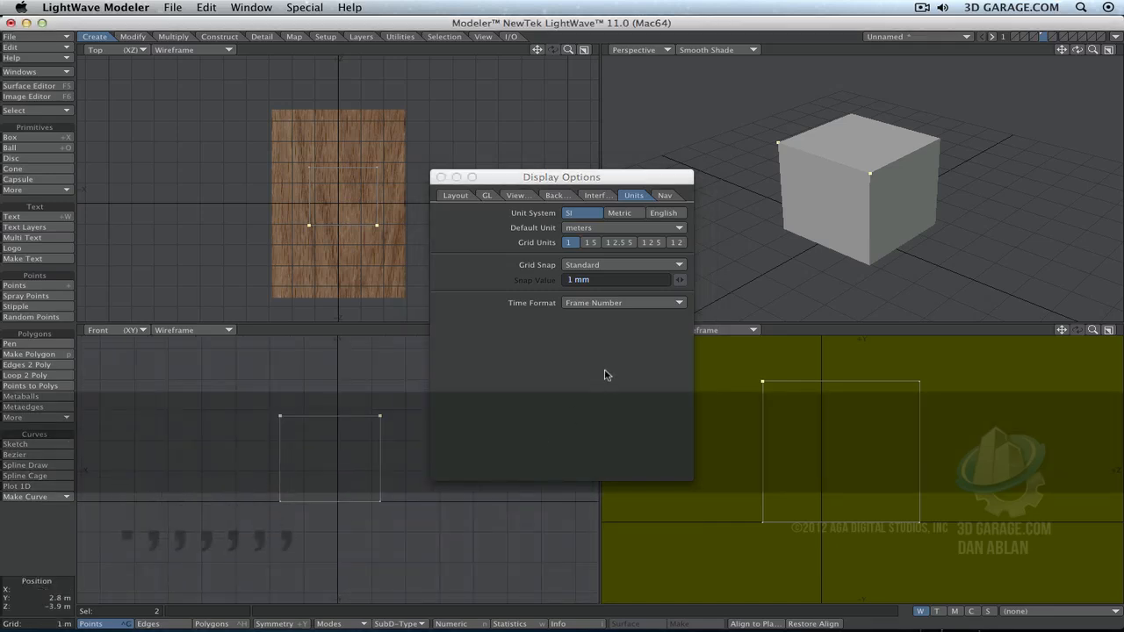
# Step: Try Grid Units 1 5 and check the grid spacing in the Front view while zooming out or in
pyautogui.click(590, 242)
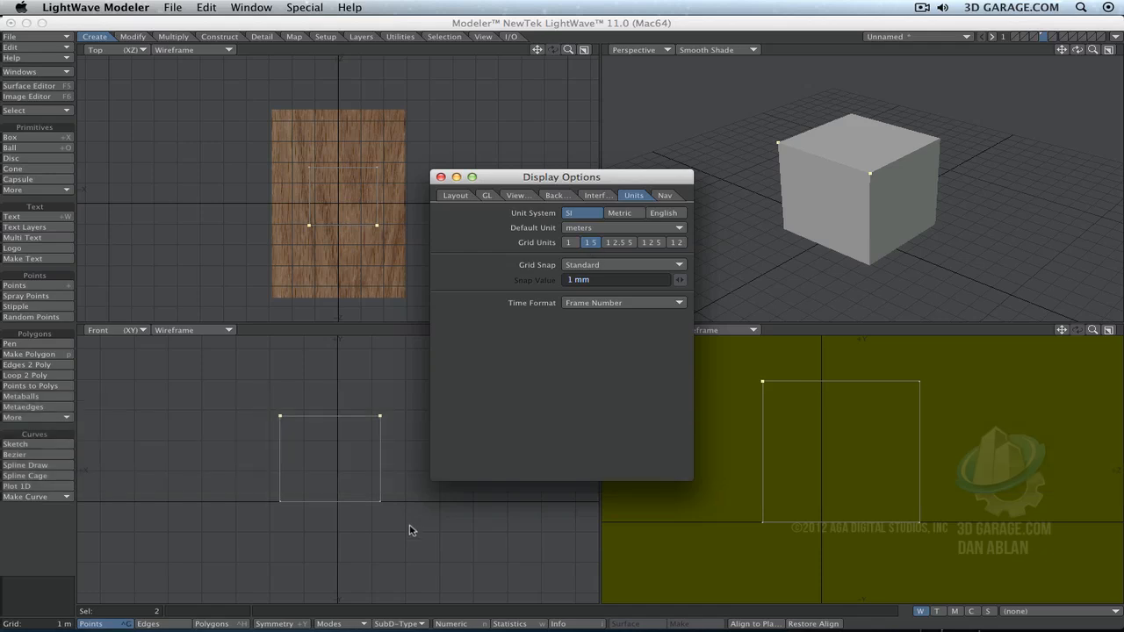
pyautogui.press('.')
pyautogui.press('.')
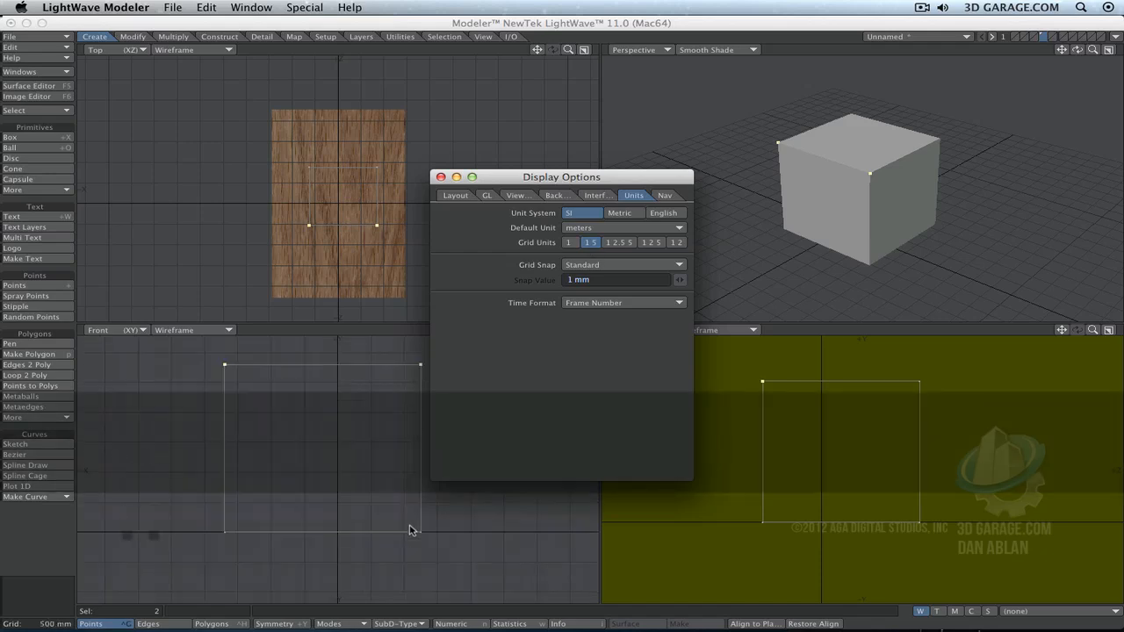
pyautogui.press('.')
pyautogui.press('.')
# Step: Try Grid Units 1 2.5 5, checking the grid at several Front view zoom levels, and restore the 1 2 5 setting
pyautogui.click(634, 242)
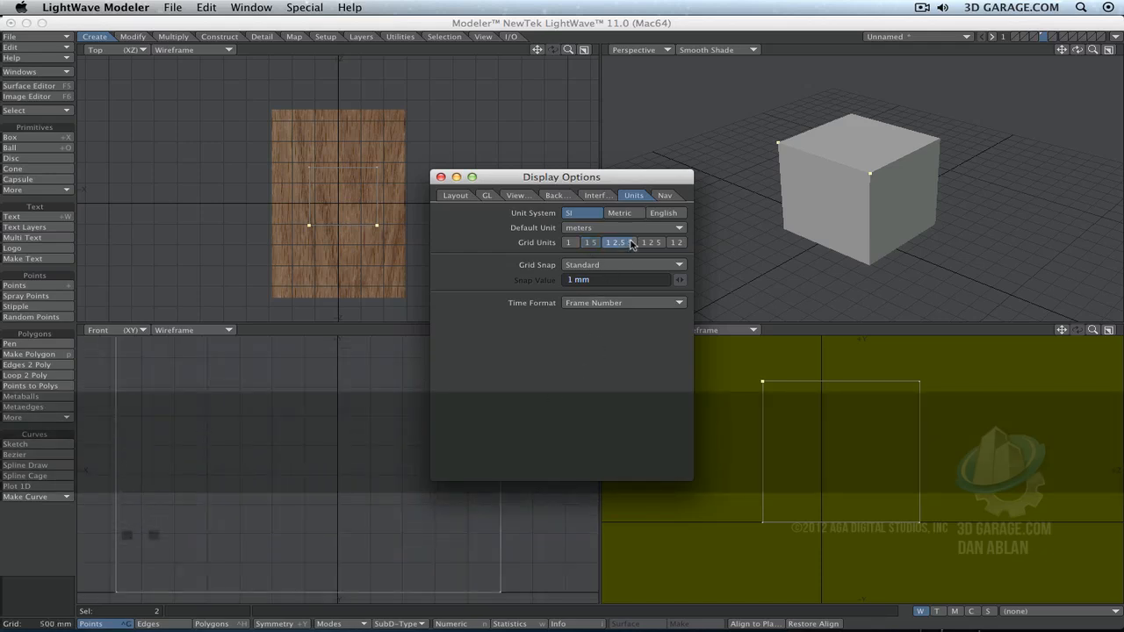
pyautogui.press(',')
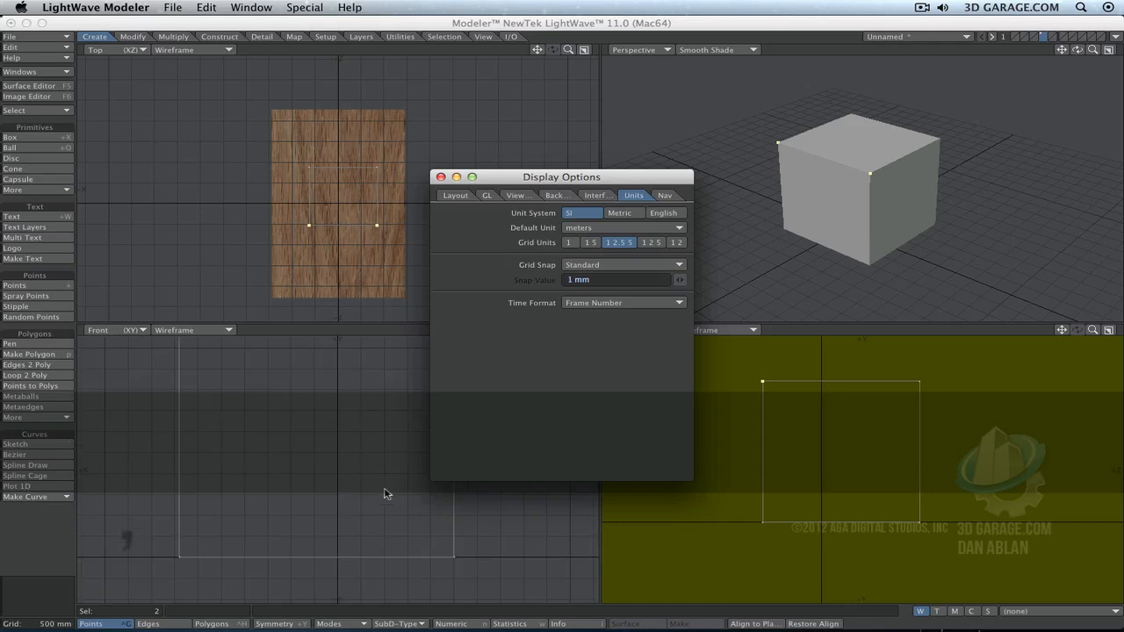
pyautogui.press(',')
pyautogui.press(',')
pyautogui.press(',')
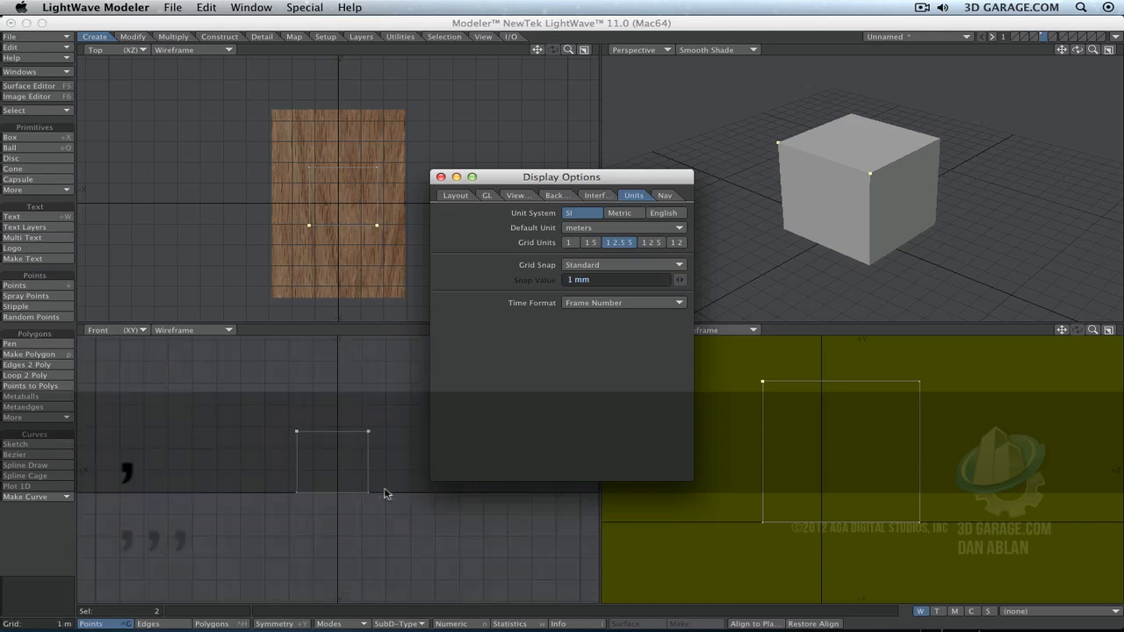
pyautogui.press(',')
pyautogui.press('.')
pyautogui.press('.')
pyautogui.press('.')
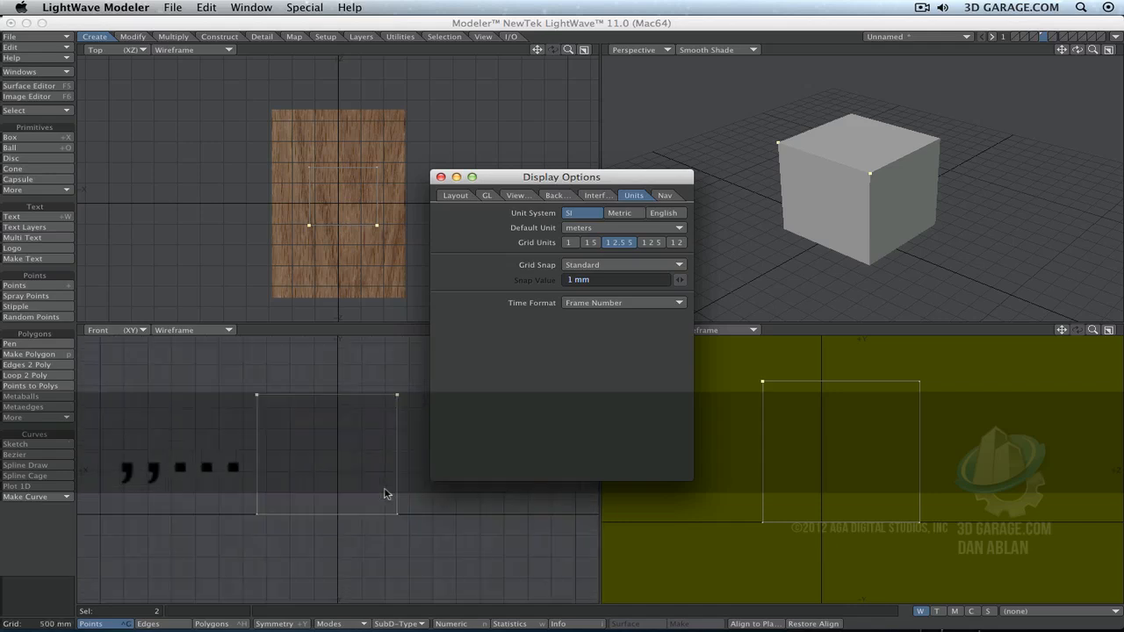
pyautogui.click(653, 243)
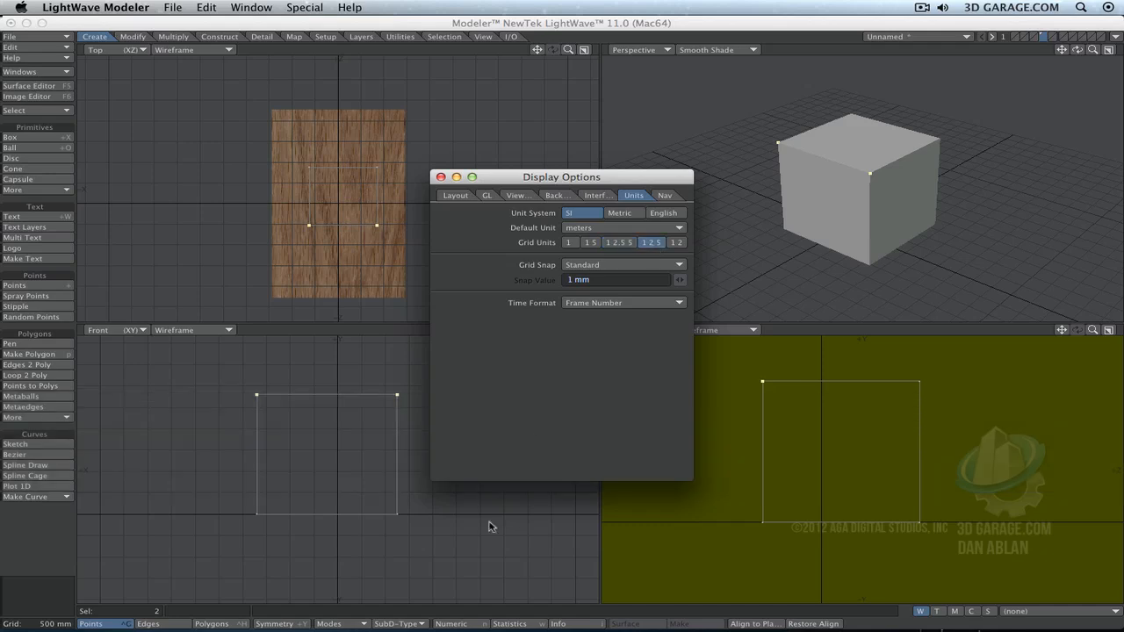
# Step: Set Grid Snap to None and move the box's two selected upper points upward in the Front view
pyautogui.click(605, 265)
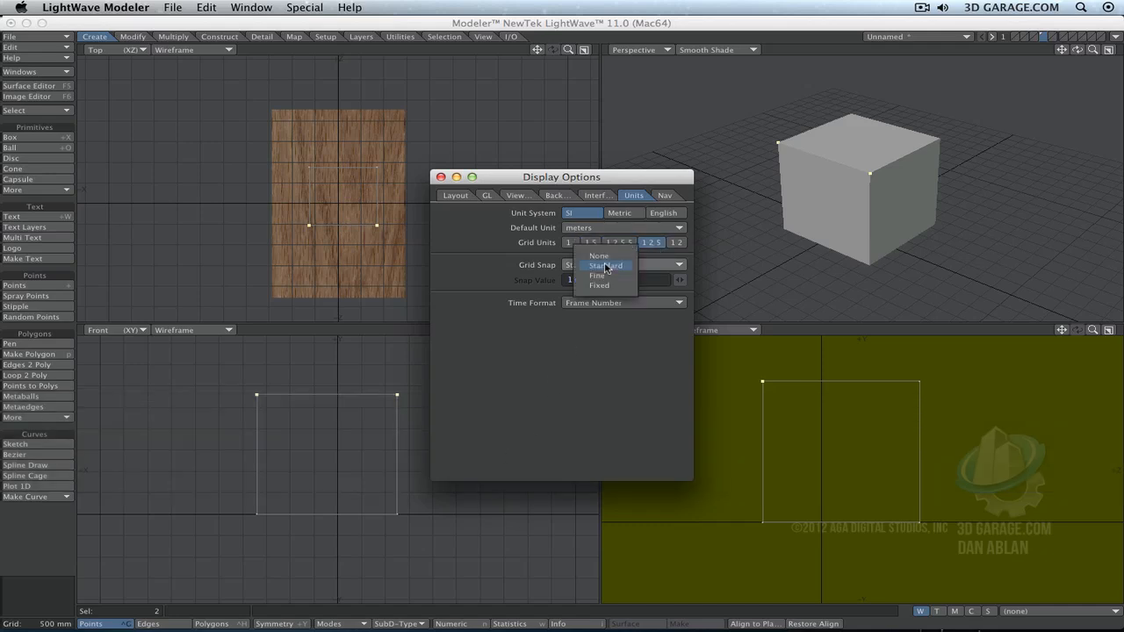
pyautogui.click(597, 253)
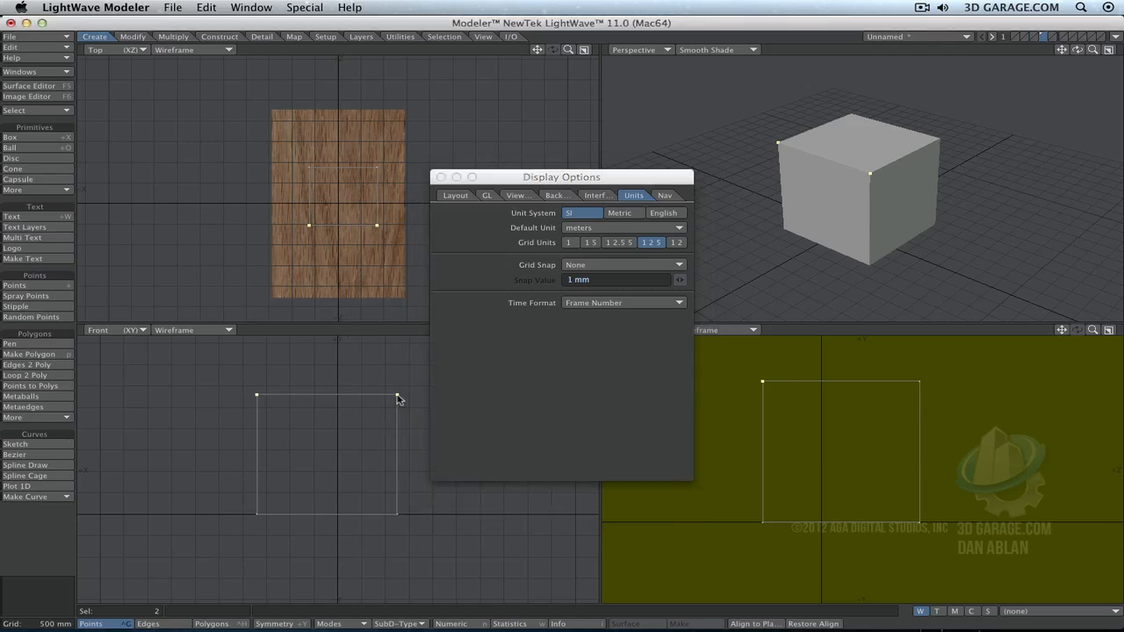
pyautogui.press('t')
pyautogui.moveTo(397, 400); pyautogui.dragTo(398, 372)
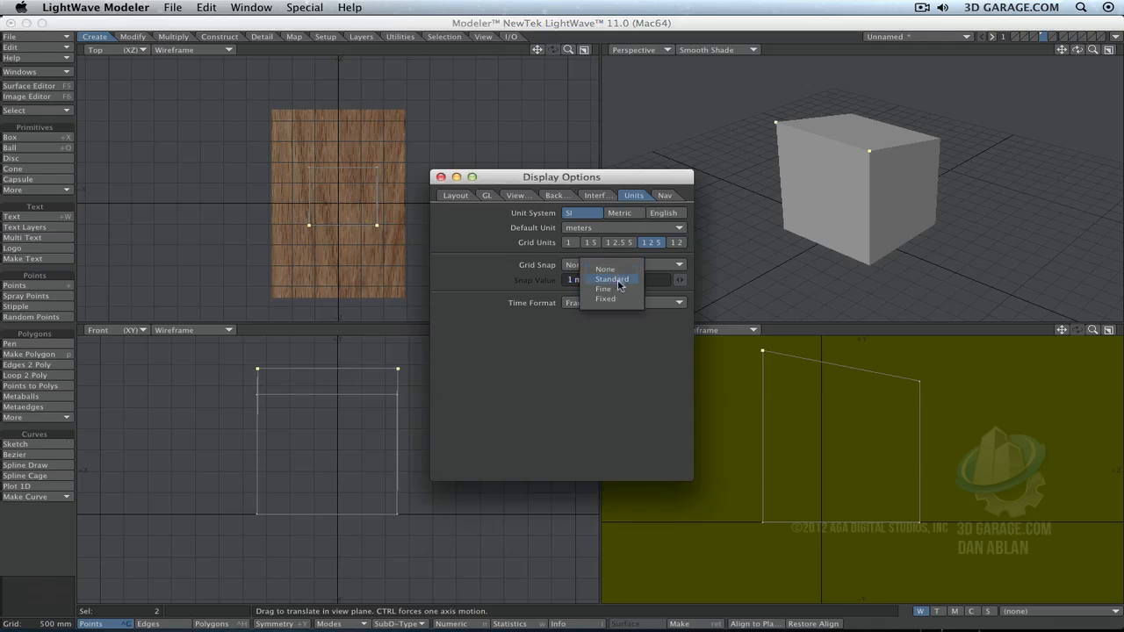
# Step: Set Grid Snap to Standard and move the two selected upper points to the left in the Front view
pyautogui.click(612, 278)
pyautogui.press('d')
pyautogui.moveTo(257, 369)
pyautogui.mouseDown()
pyautogui.moveTo(237, 367)
pyautogui.moveTo(253, 357)
pyautogui.moveTo(243, 368)
pyautogui.mouseUp()
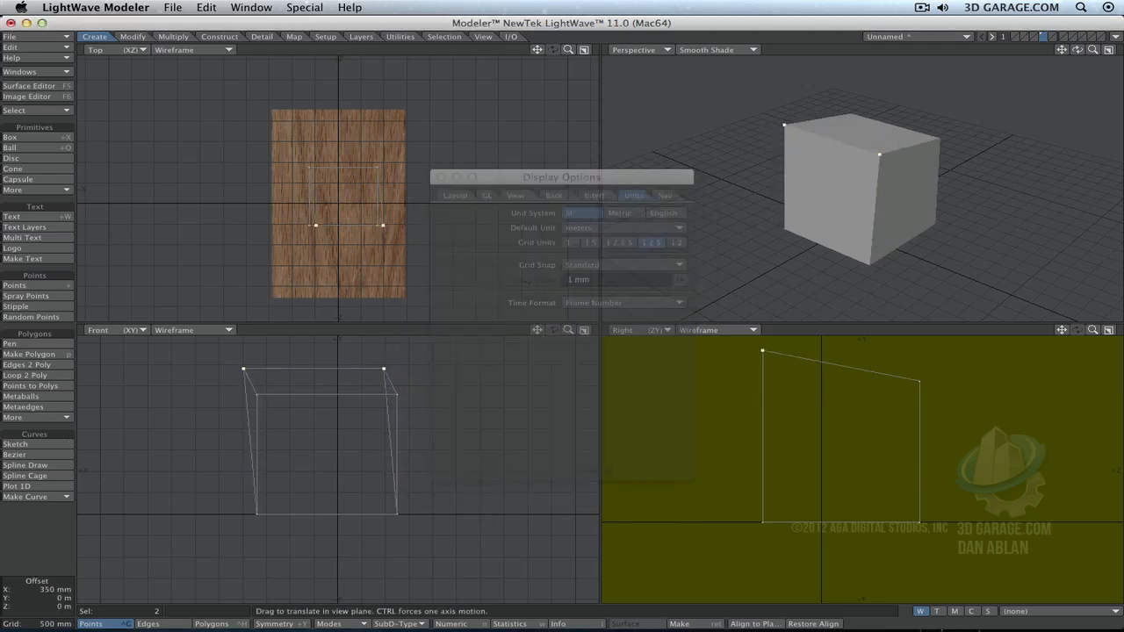
# Step: Set Grid Snap to Fixed with a 100 mm snap value and move the selected points up and left in the Front view
pyautogui.click(660, 264)
pyautogui.click(650, 286)
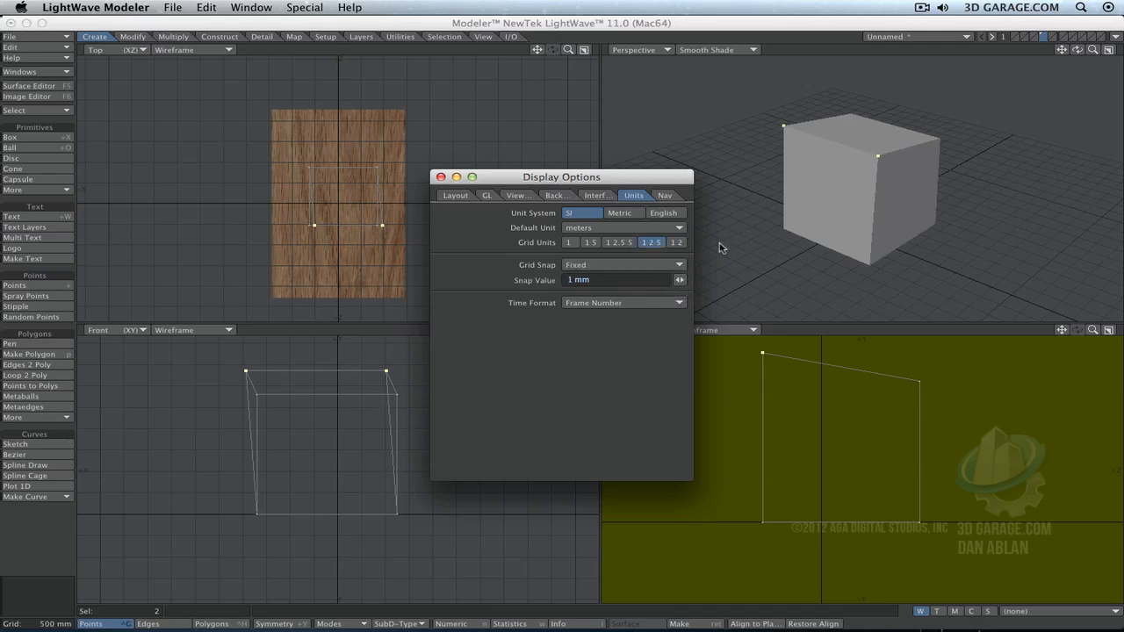
pyautogui.click(536, 283)
pyautogui.write('100mm')
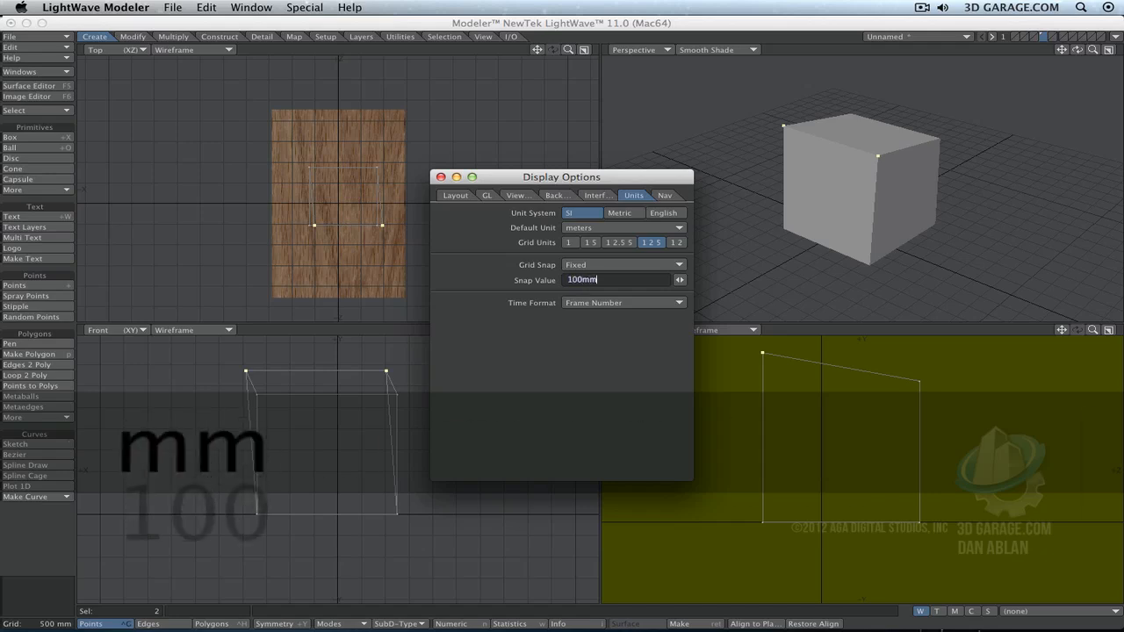
pyautogui.press('Return')
pyautogui.press('t')
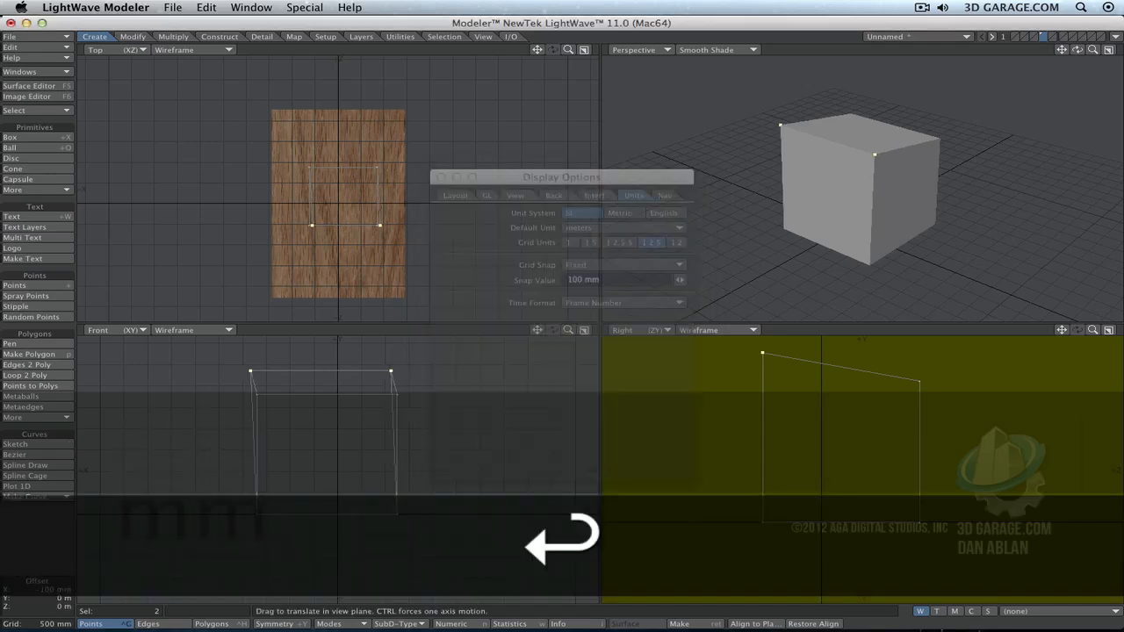
pyautogui.moveTo(391, 375); pyautogui.dragTo(367, 354)
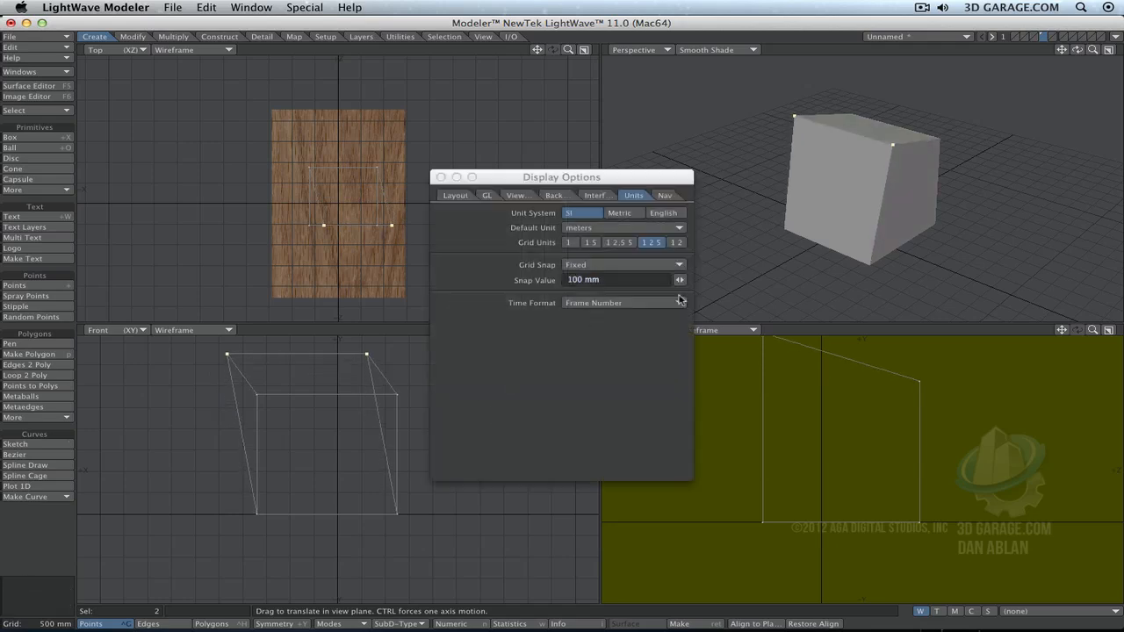
# Step: Set Grid Snap to None and close the Display Options after reviewing the Nav device and Dominant Axis settings
pyautogui.click(660, 265)
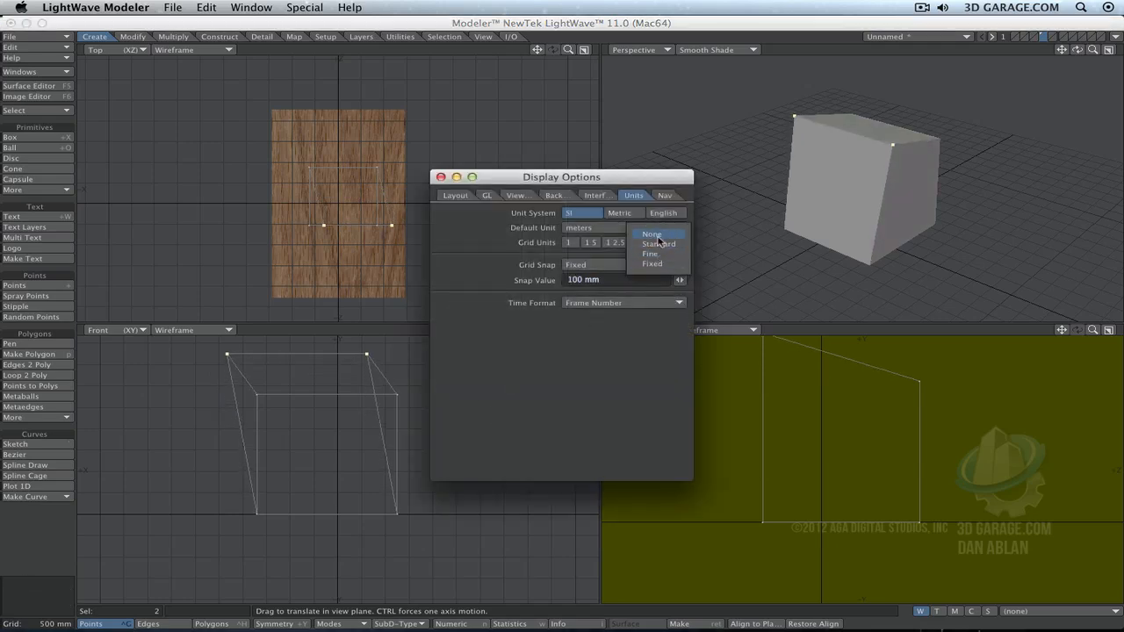
pyautogui.click(654, 231)
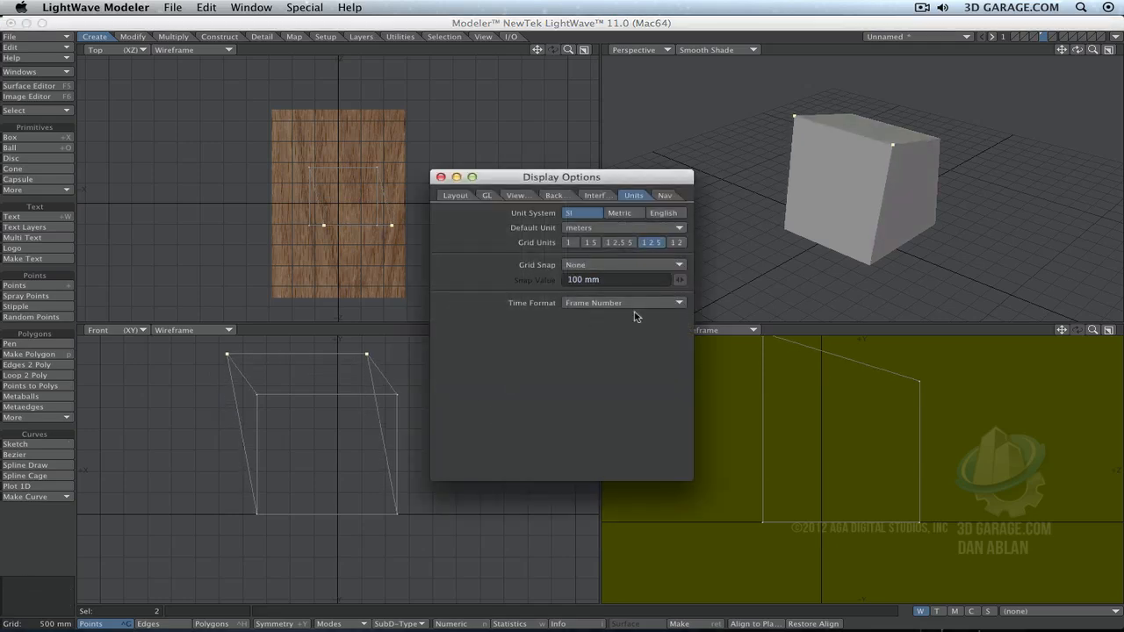
pyautogui.click(672, 196)
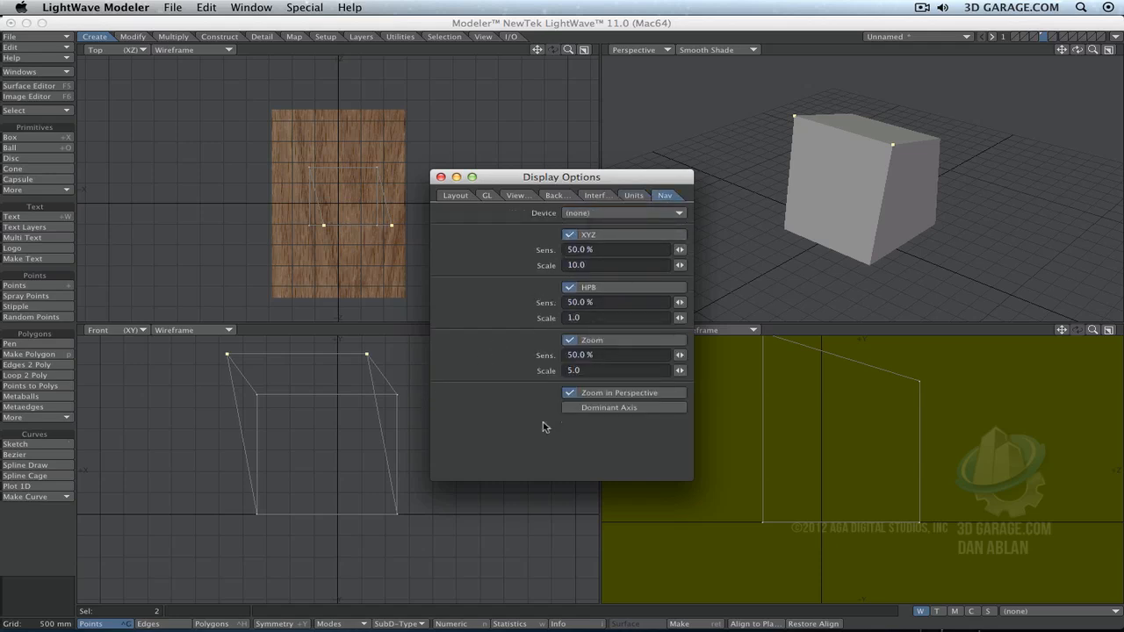
pyautogui.click(636, 409)
pyautogui.moveTo(610, 216); pyautogui.dragTo(622, 259)
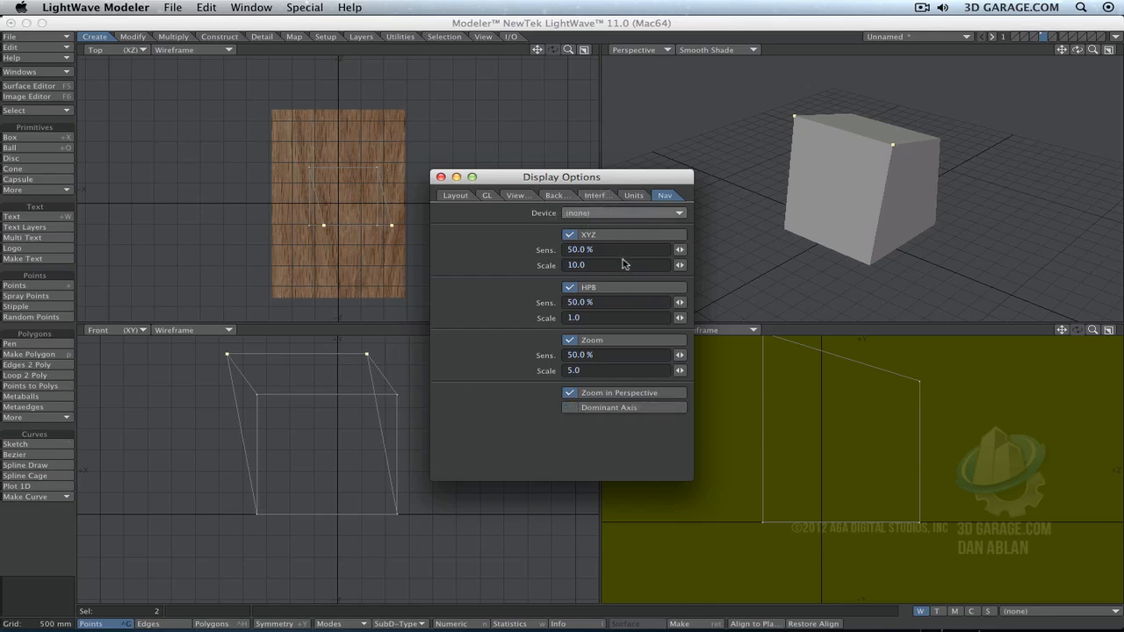
pyautogui.click(441, 178)
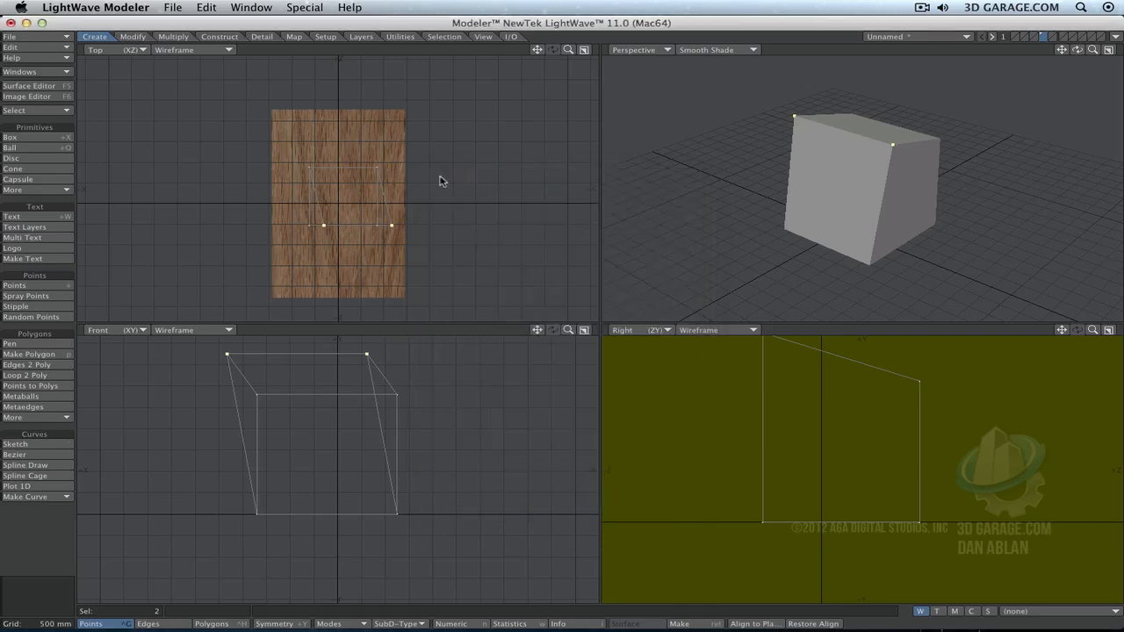